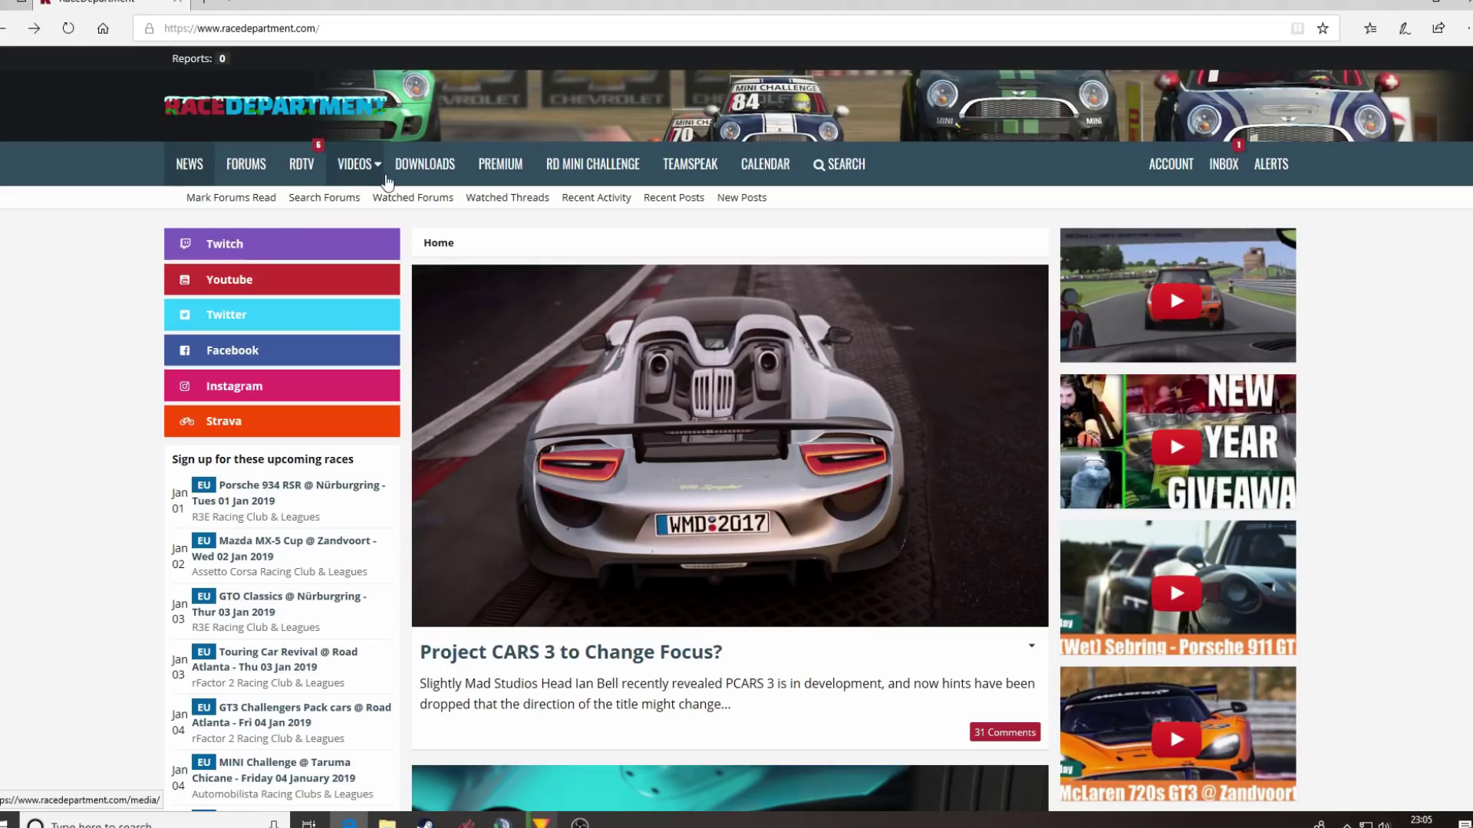
- Open RaceDepartment's Downloads page from the top navigation bar
click(411, 168)
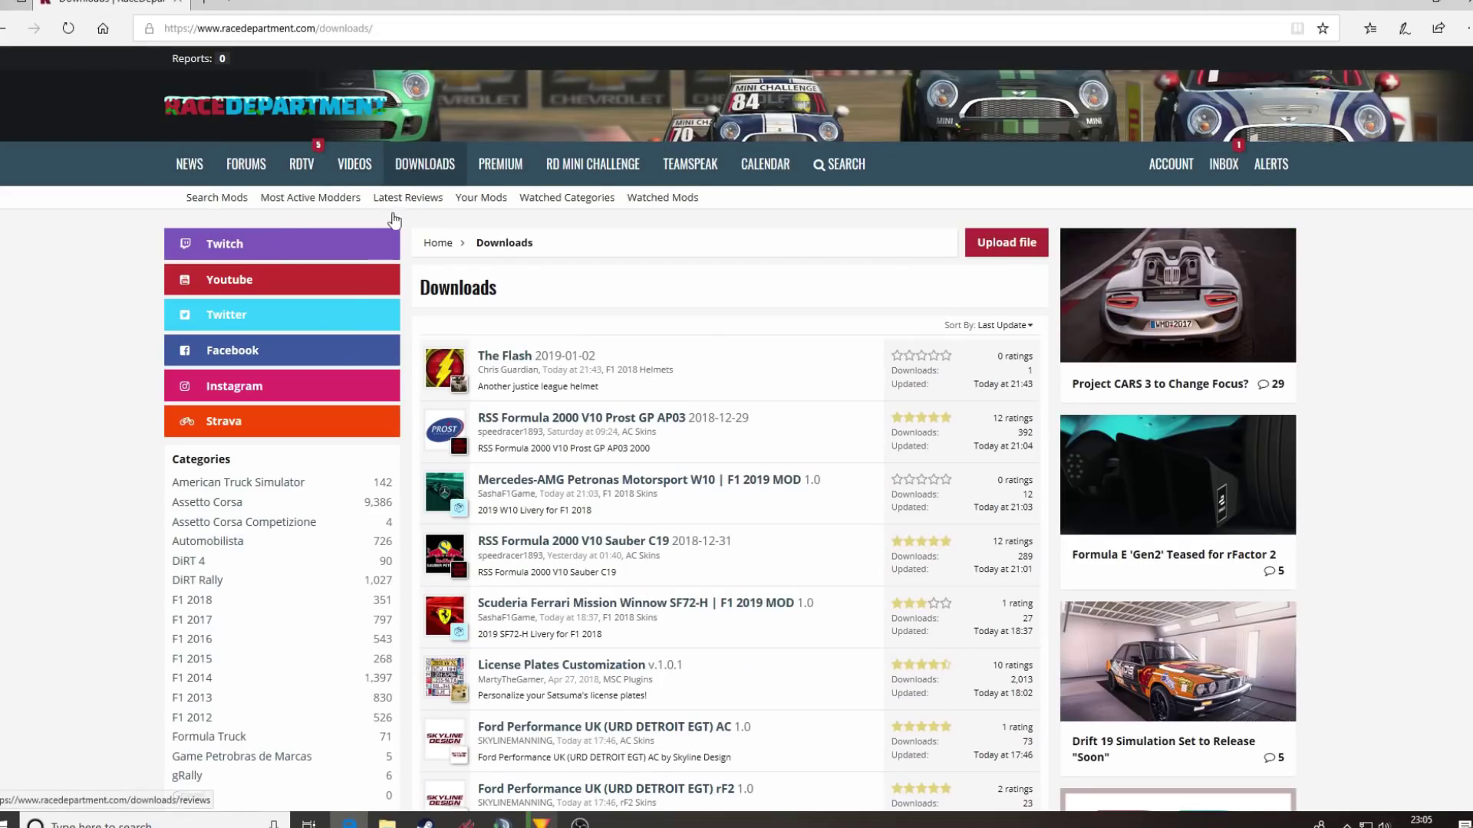
- Open the Automobilista category and narrow it to AMS Cars, showing 135 car mods
scroll(128, 476, down, 3)
scroll(130, 482, down, 10)
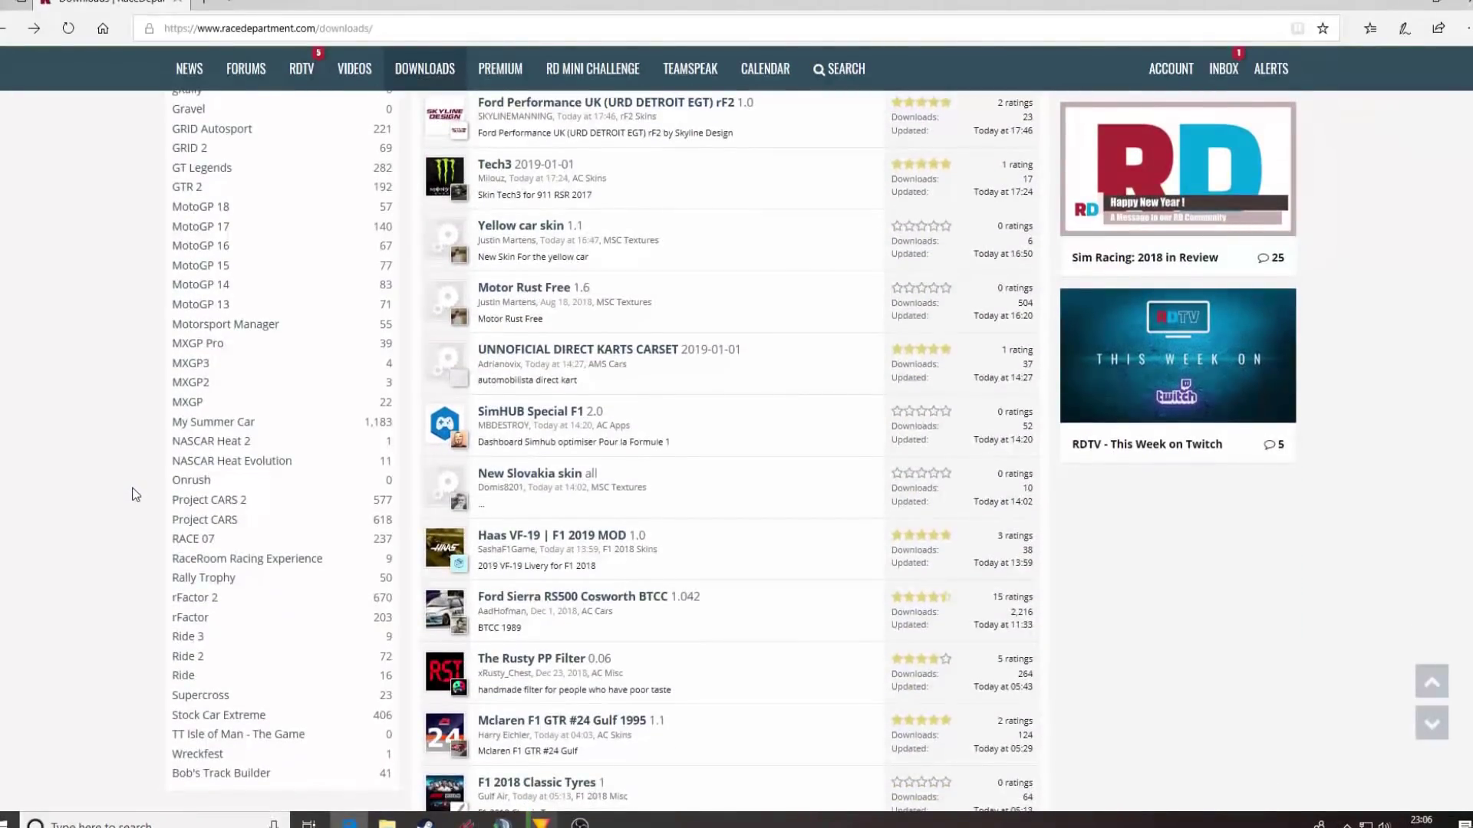
scroll(135, 493, up, 7)
scroll(132, 493, up, 6)
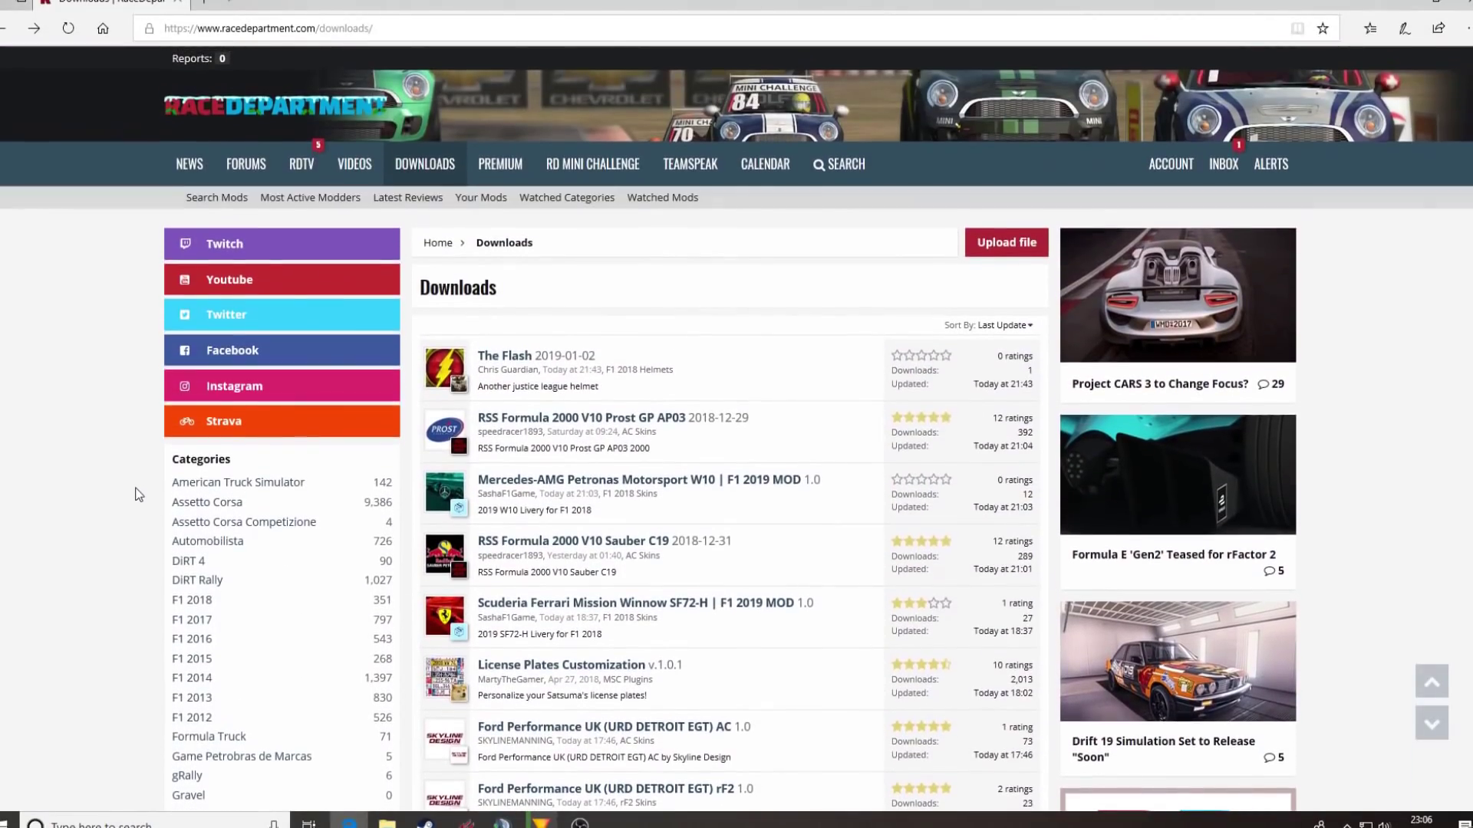
click(203, 543)
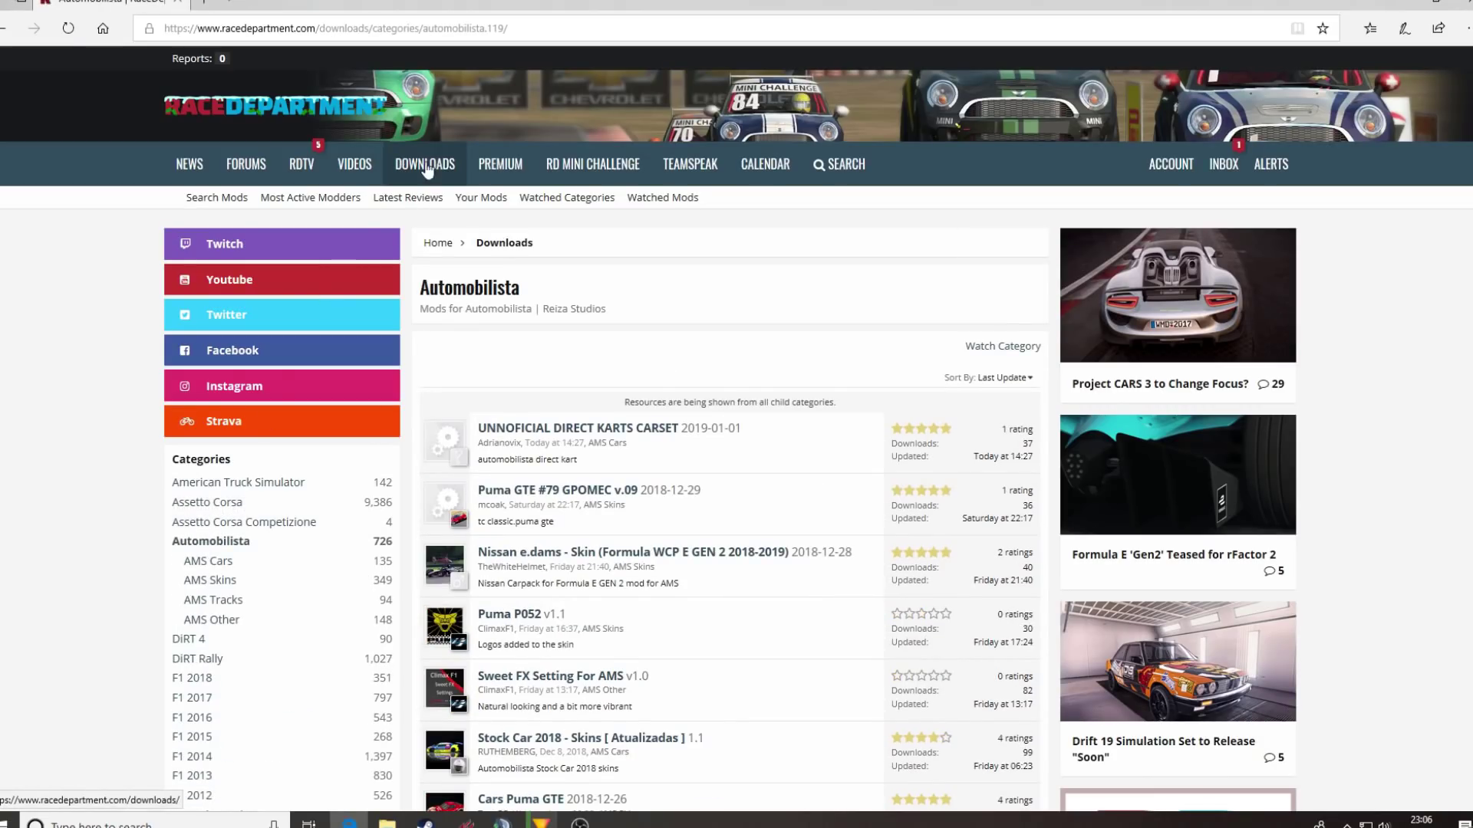
click(428, 170)
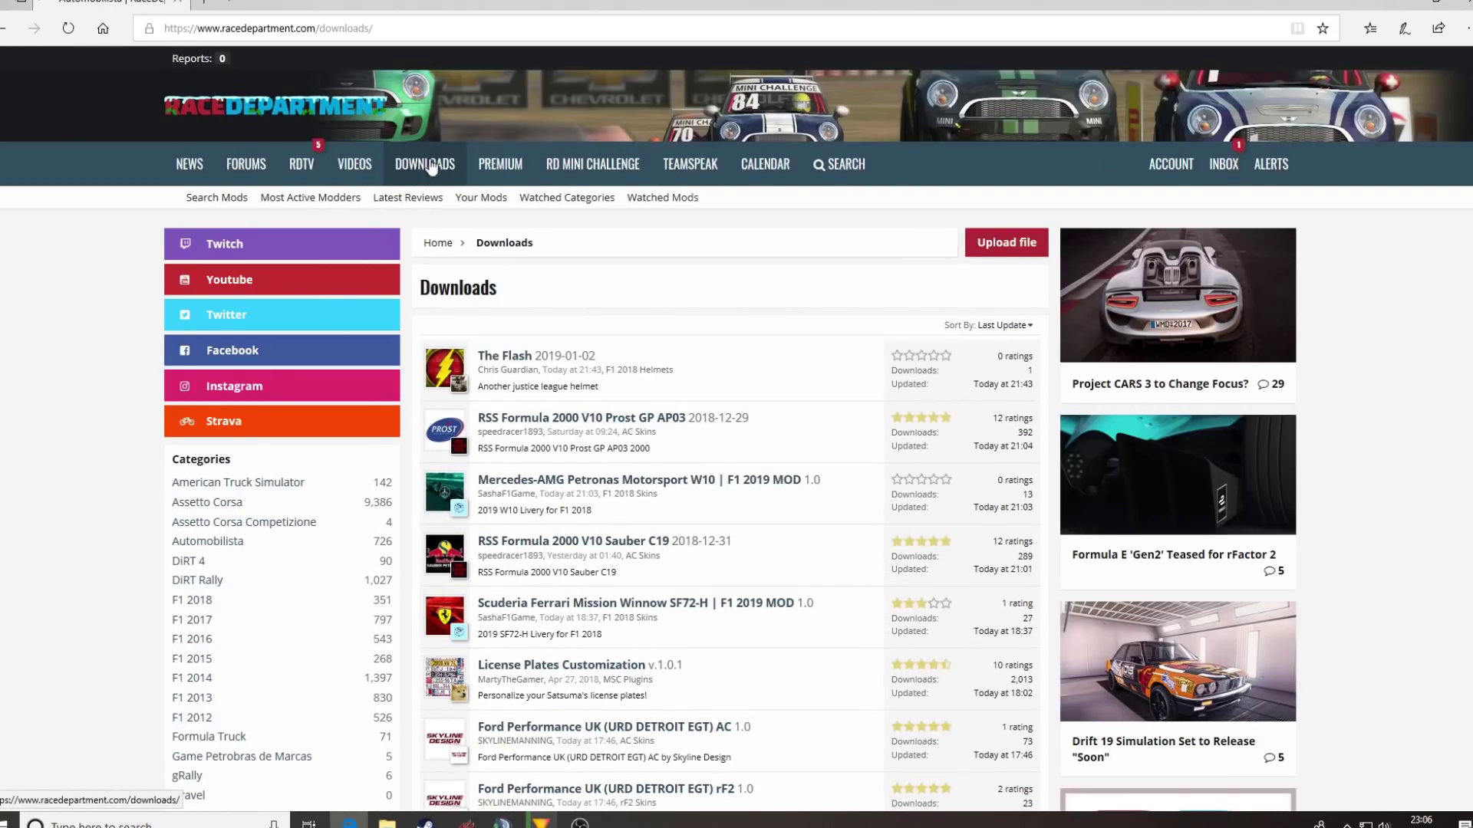
click(227, 549)
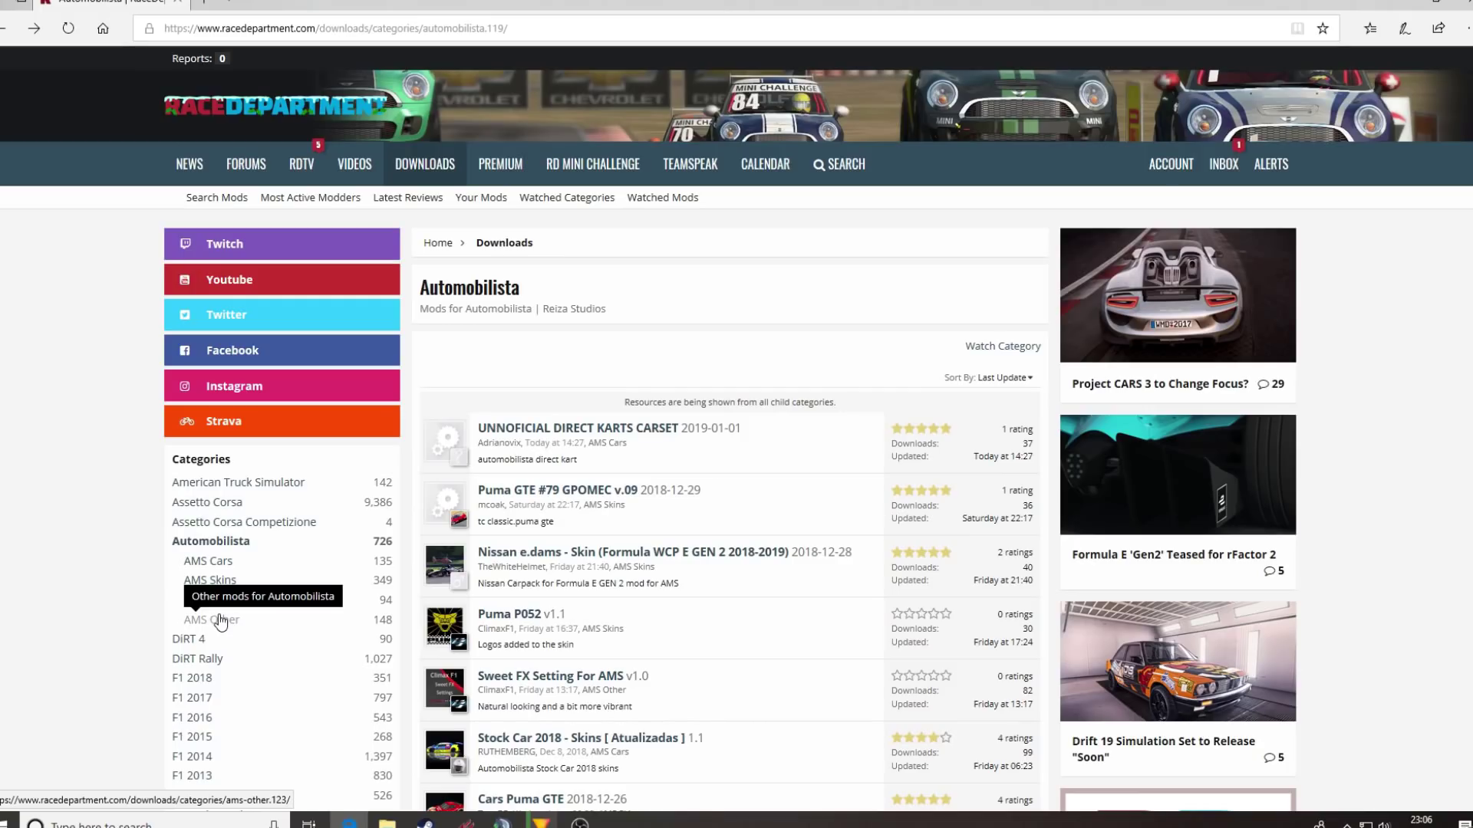
click(205, 566)
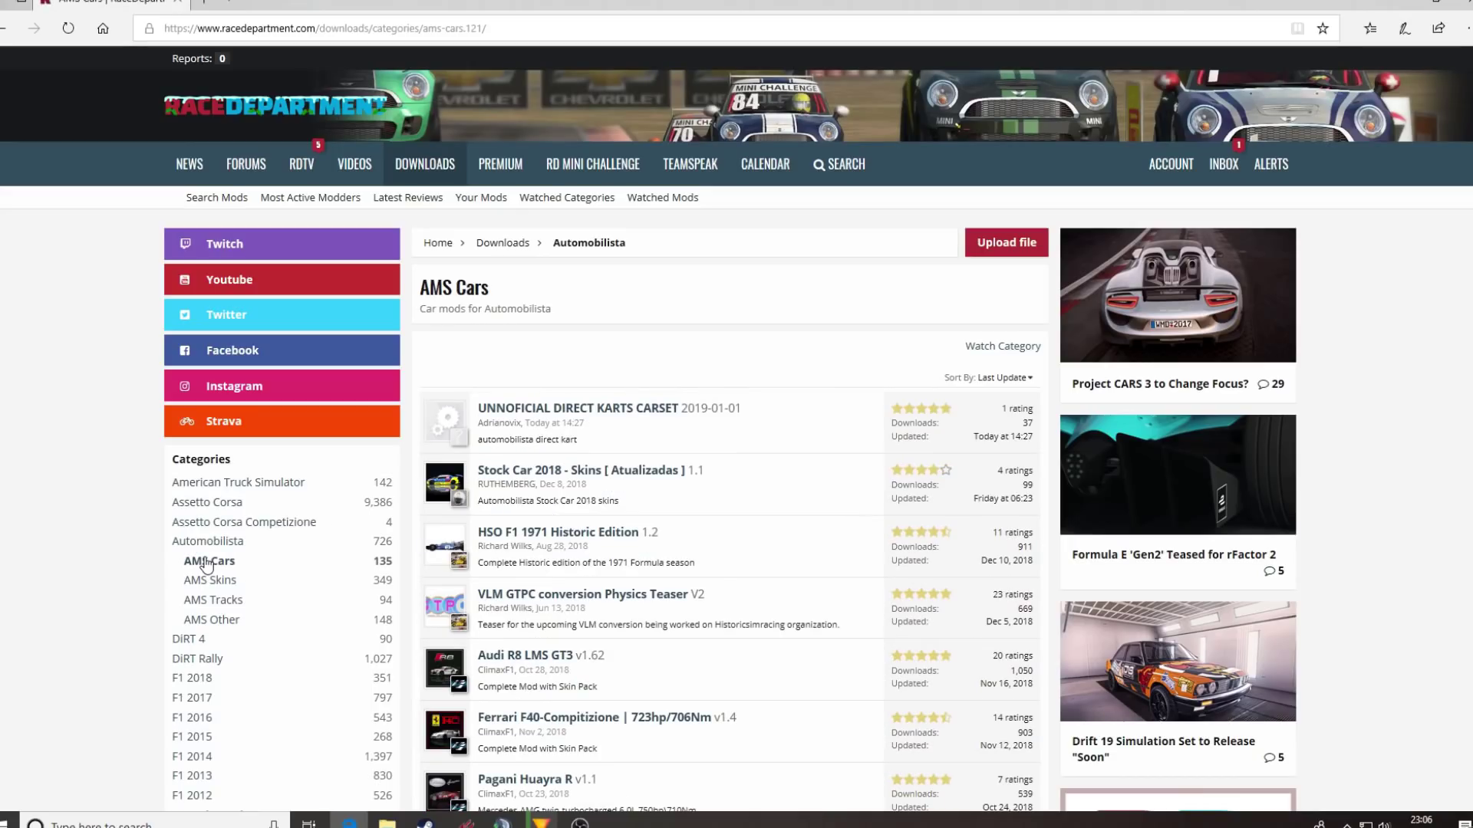
scroll(594, 526, down, 6)
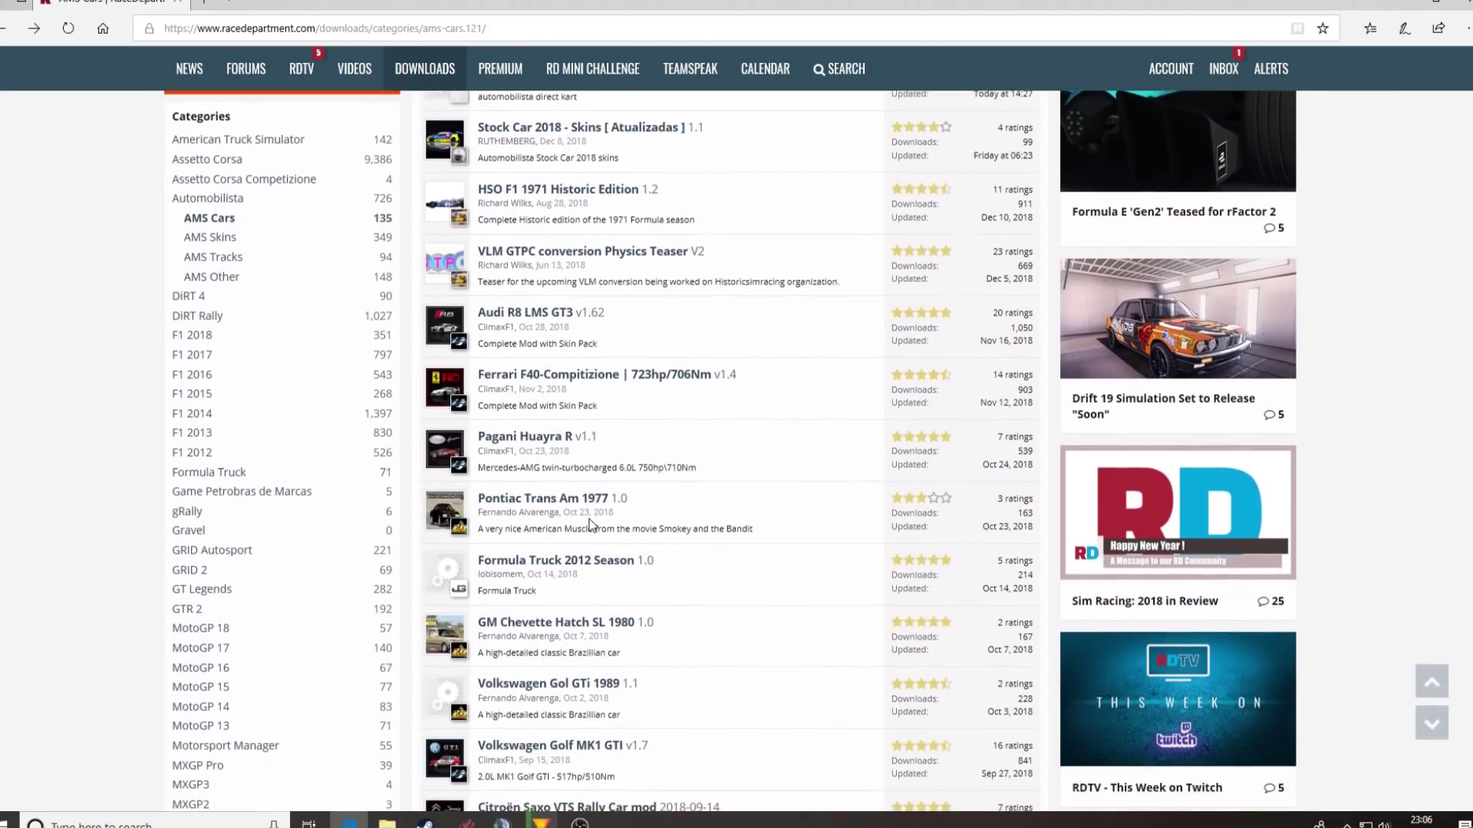
scroll(591, 529, down, 10)
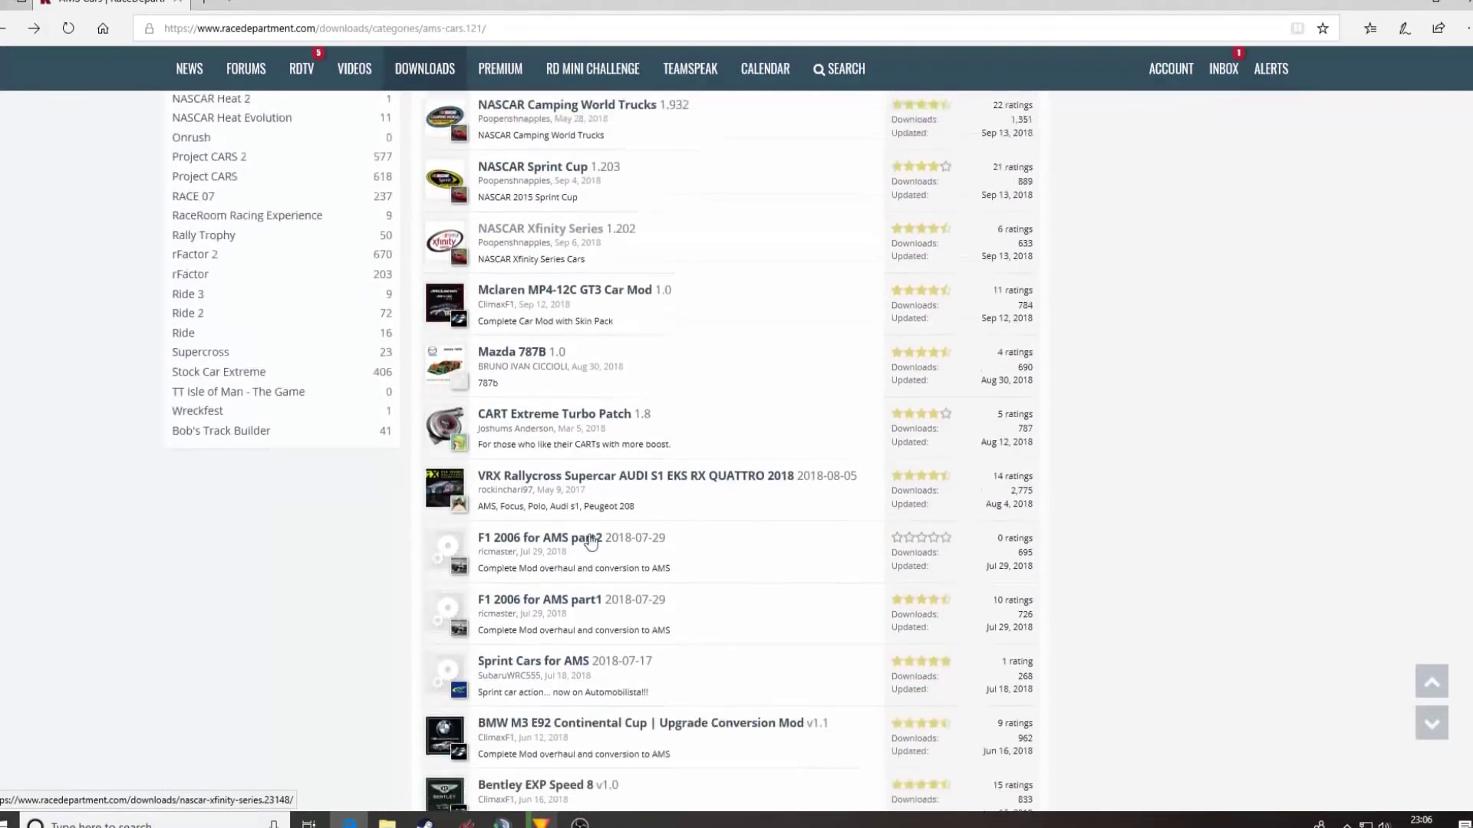
scroll(590, 536, down, 5)
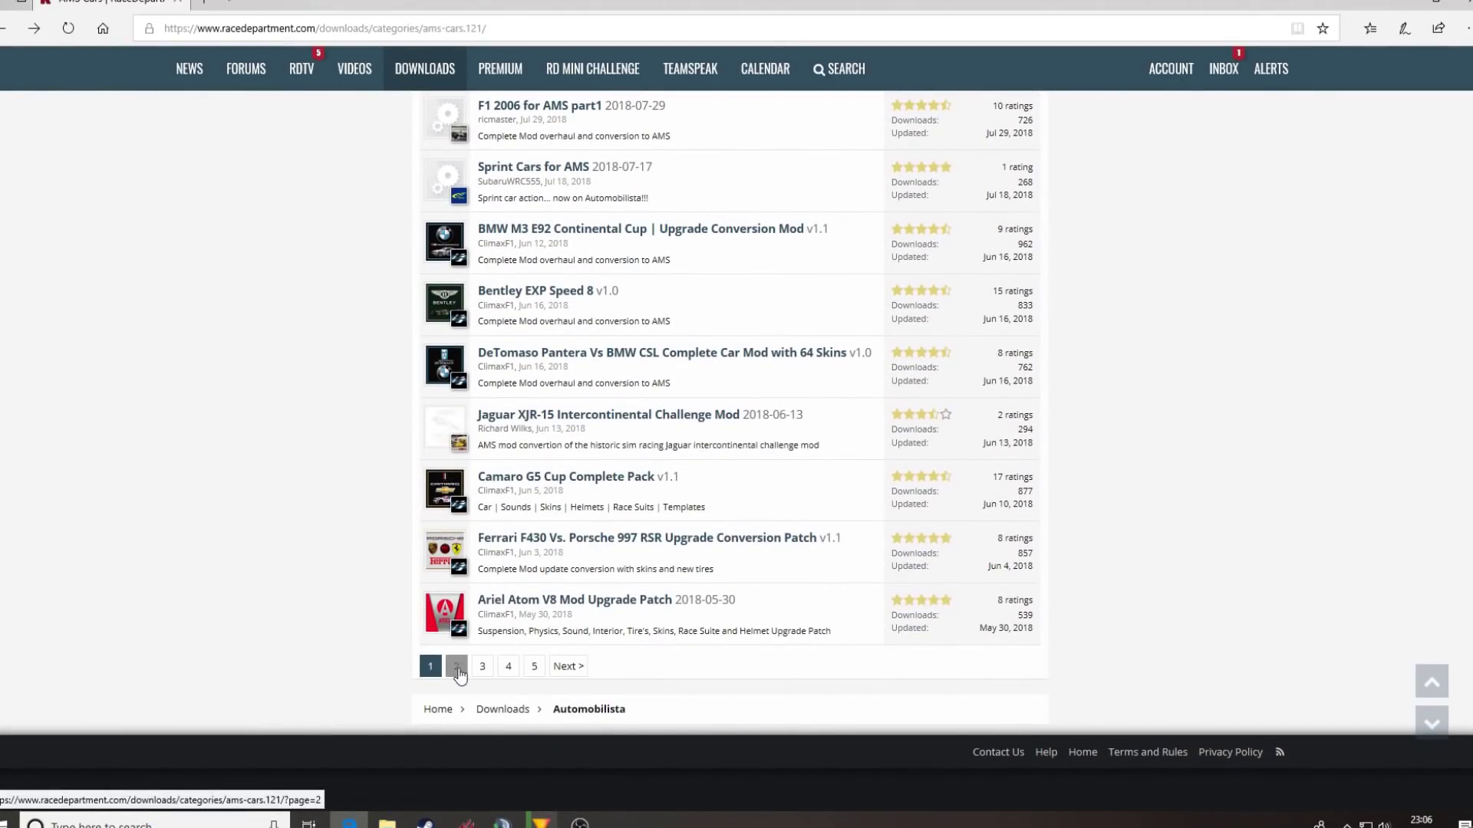
scroll(542, 674, up, 15)
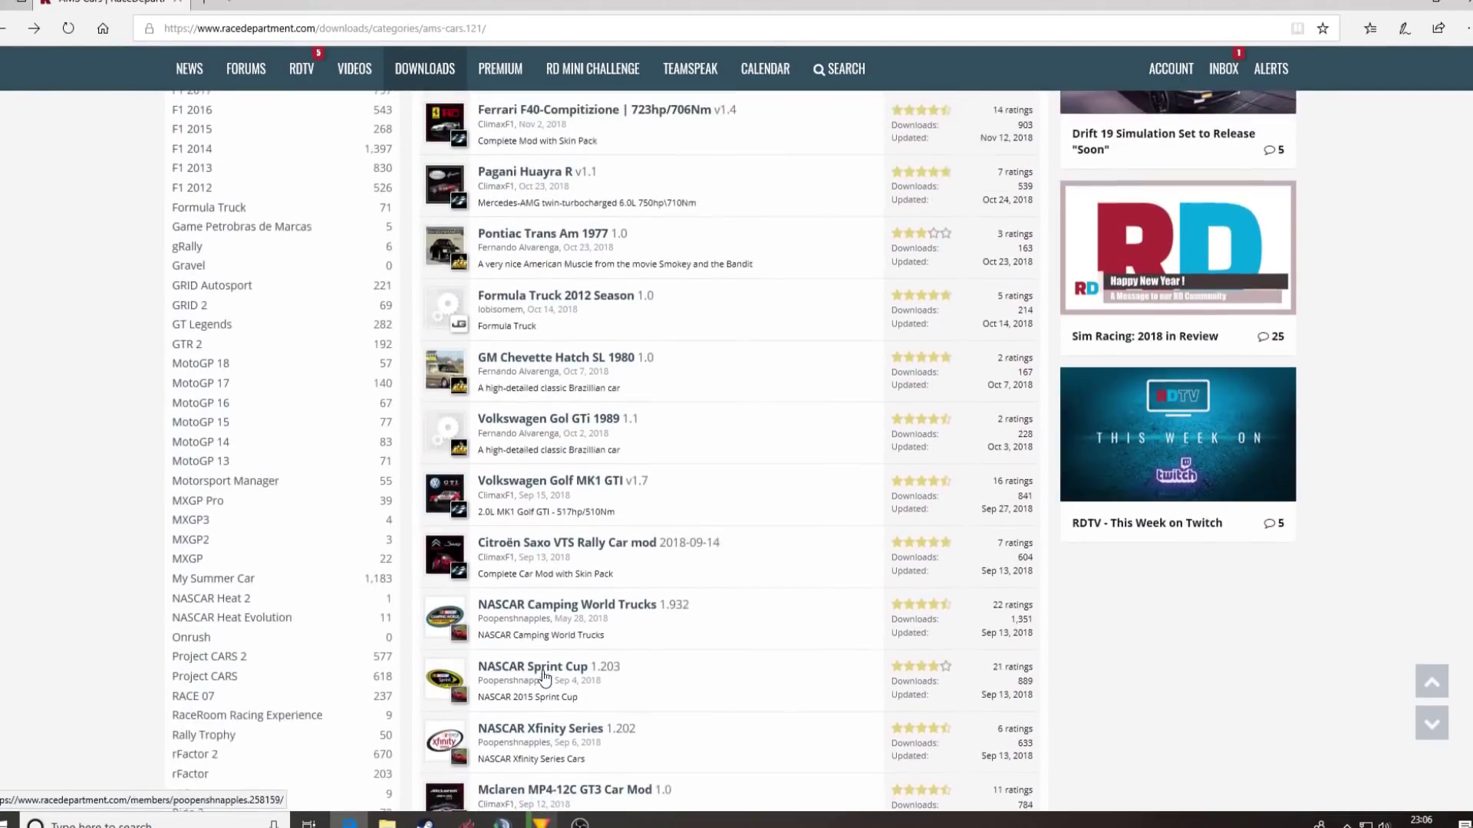
scroll(543, 672, up, 1)
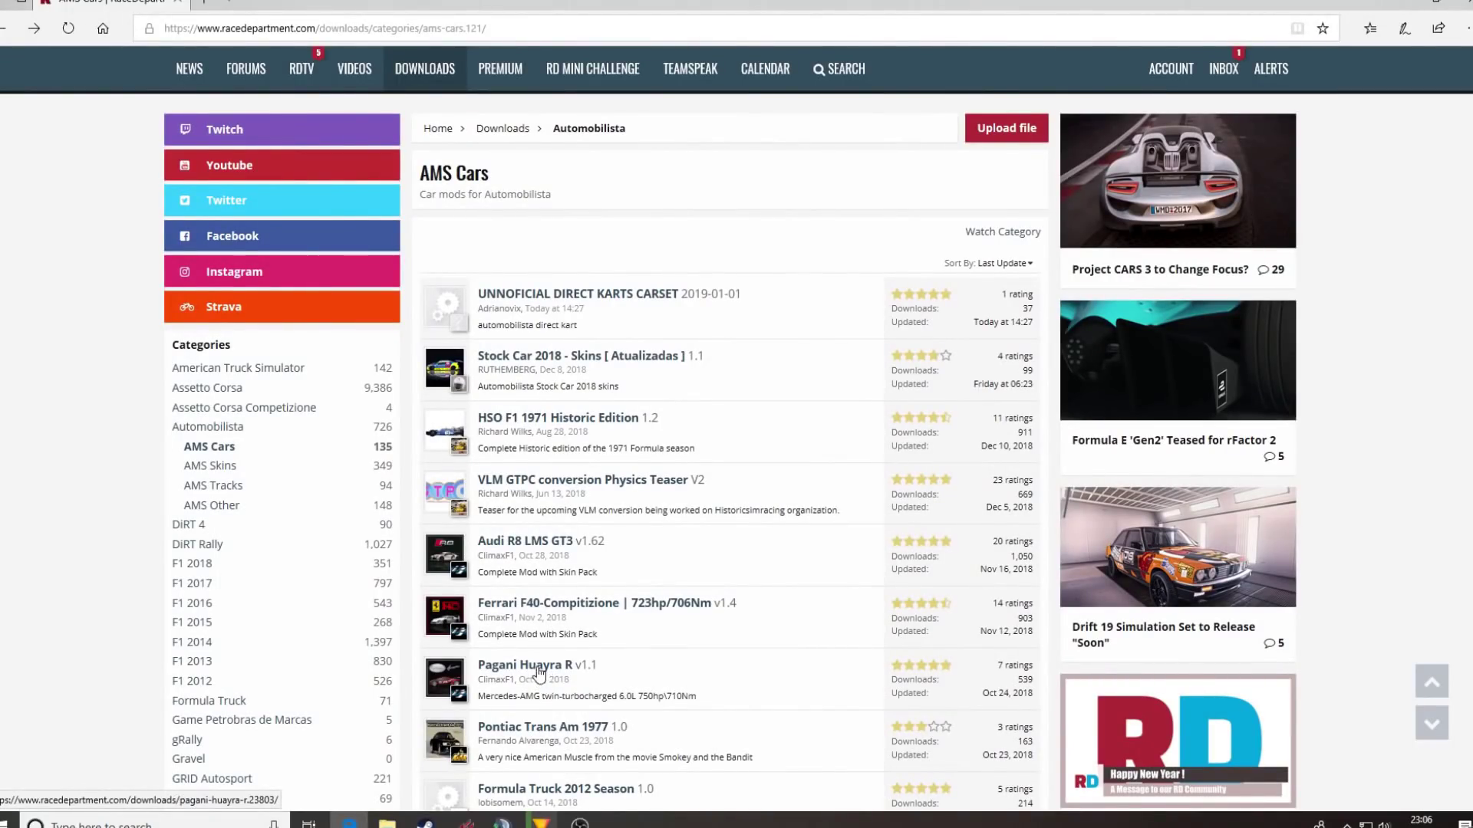
- Open the Audi R8 LMS GT3 mod page and read its description
click(539, 548)
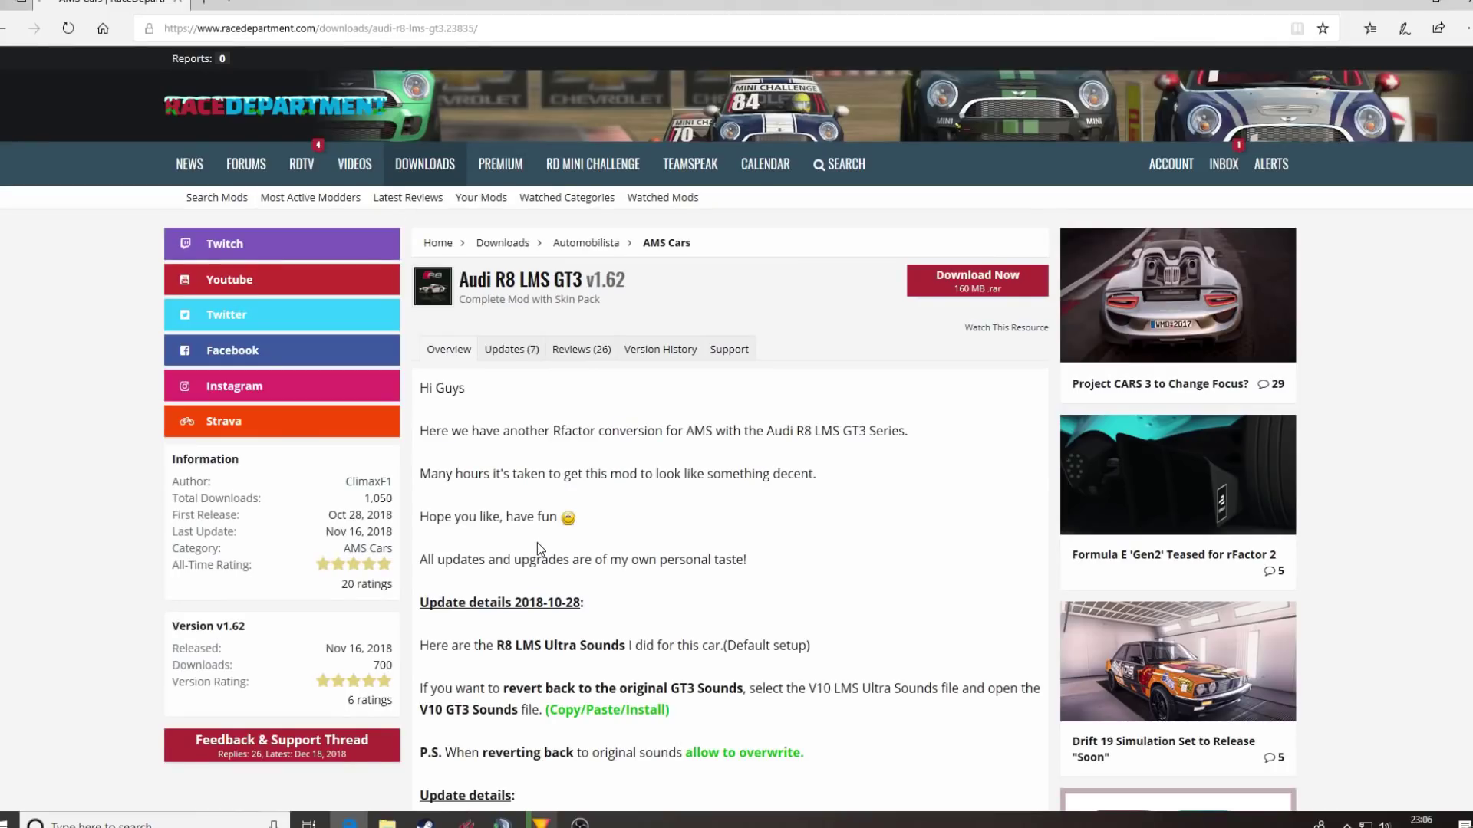
scroll(537, 544, down, 2)
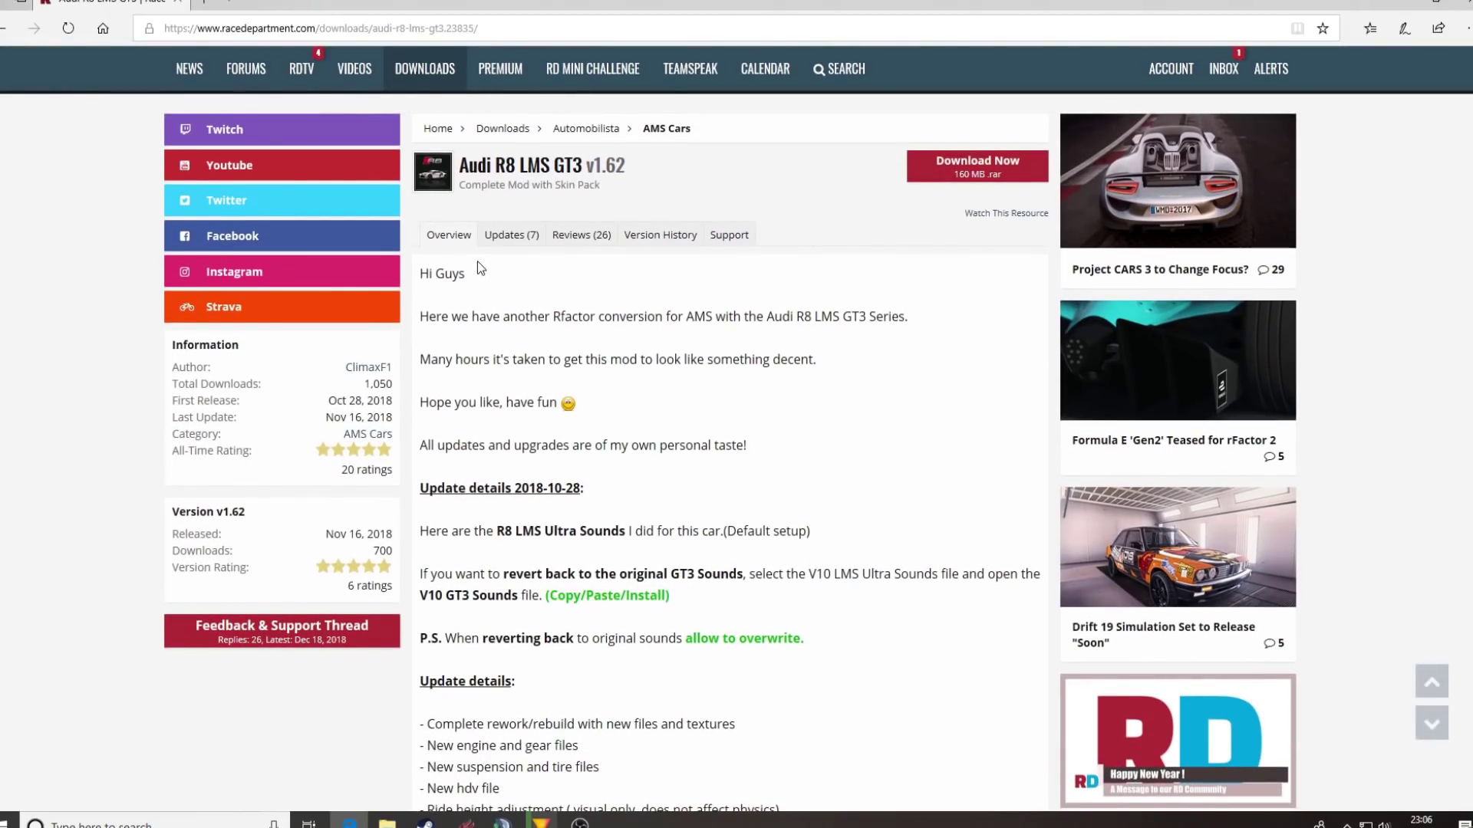
drag(419, 274, 619, 808)
click(702, 454)
- Scroll through the Audi R8 mod's screenshots and 26 reviews, then back to the top
scroll(702, 454, down, 2)
scroll(696, 441, up, 4)
scroll(696, 443, down, 15)
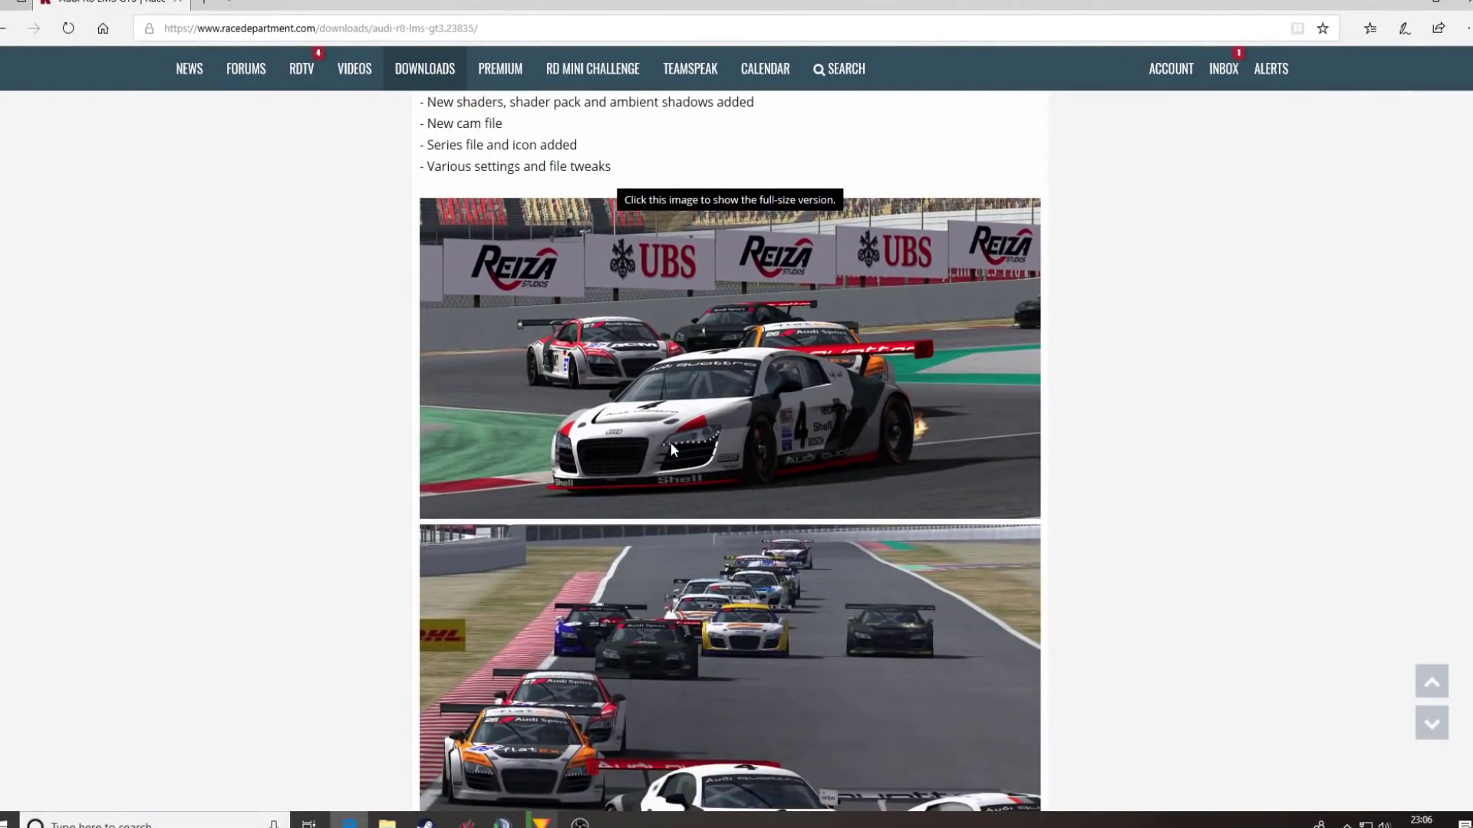
scroll(671, 443, down, 4)
scroll(670, 445, up, 12)
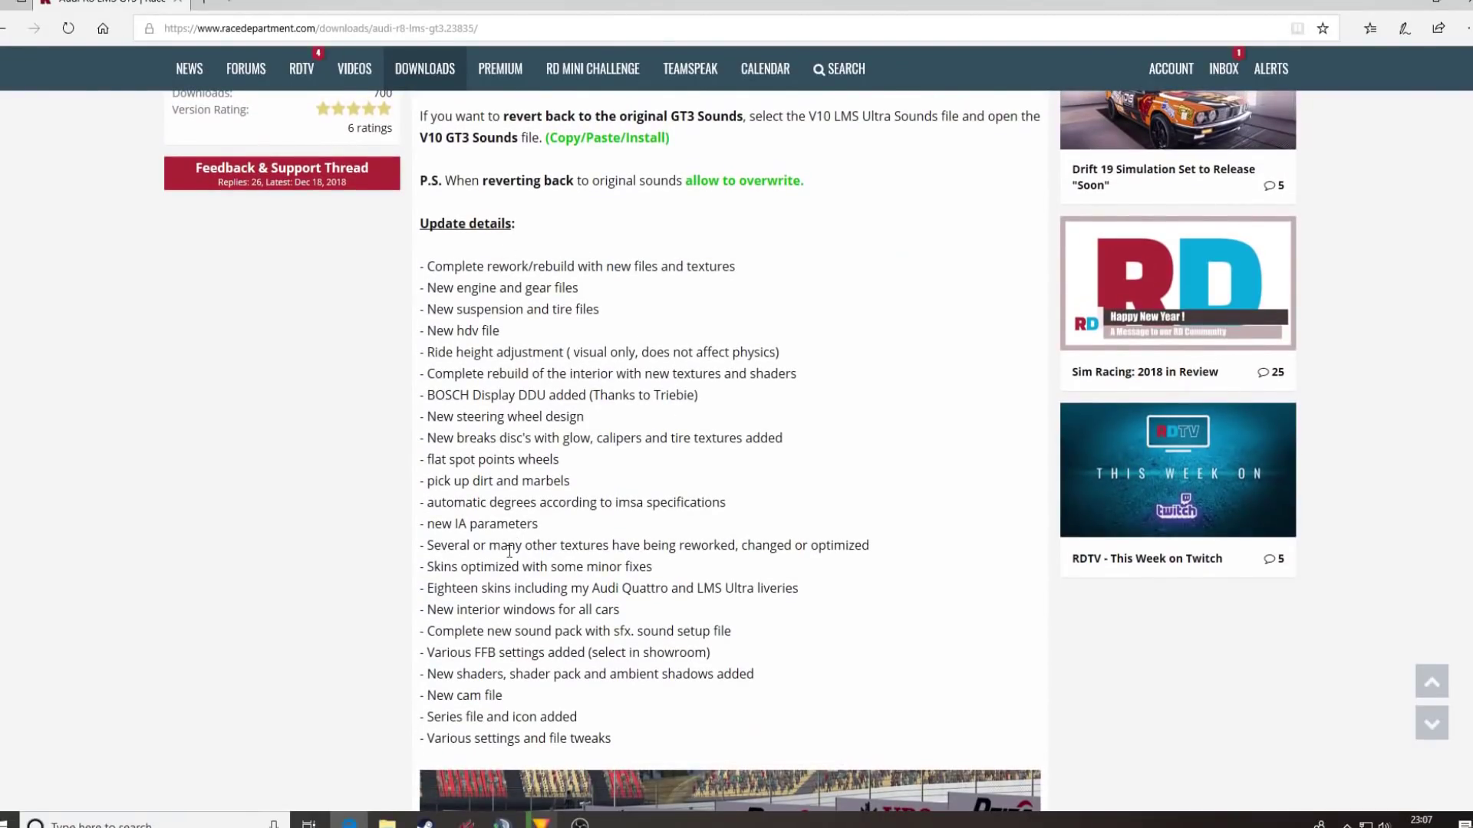
scroll(621, 606, up, 5)
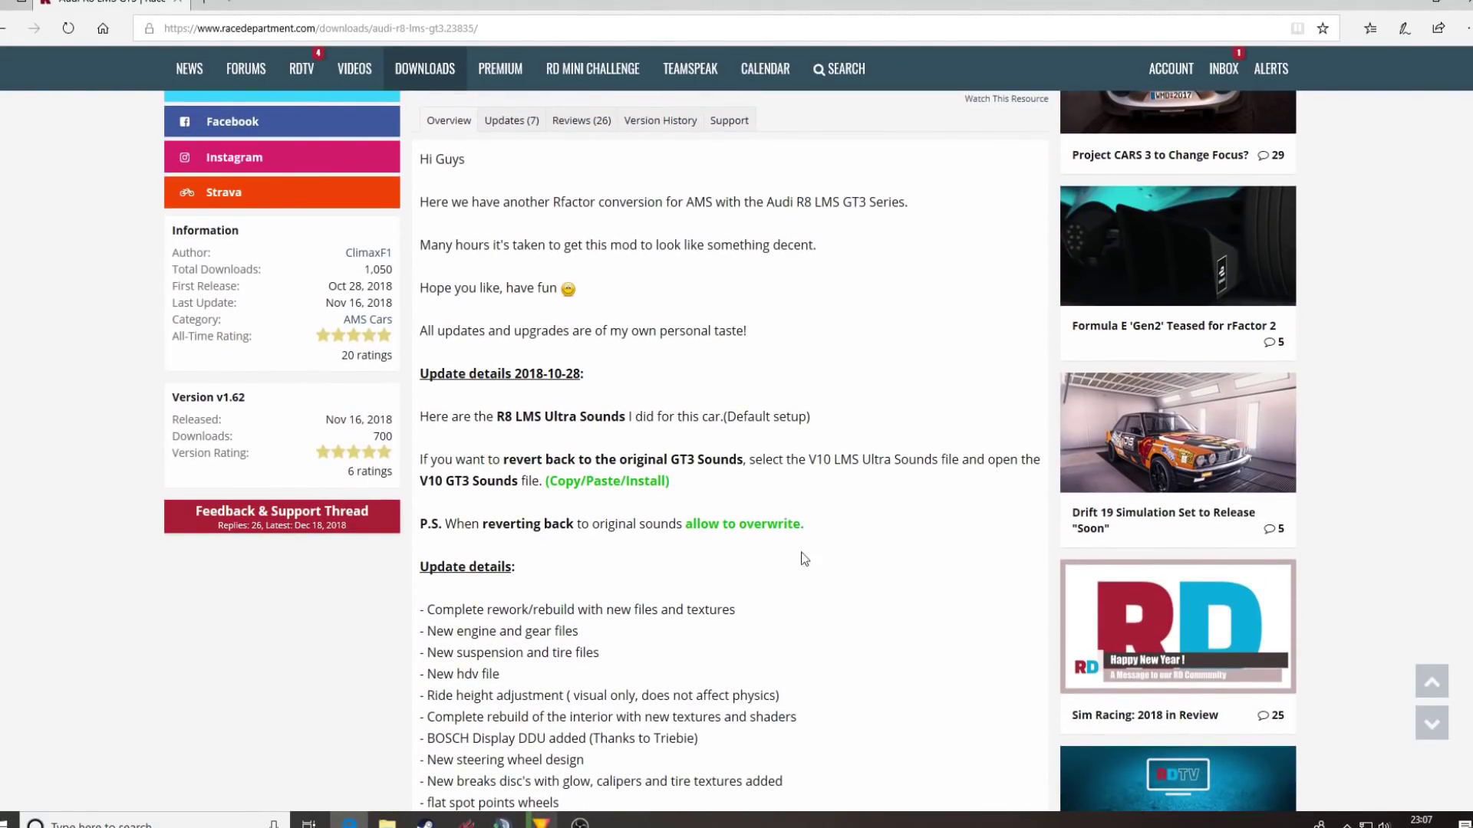
scroll(725, 617, down, 15)
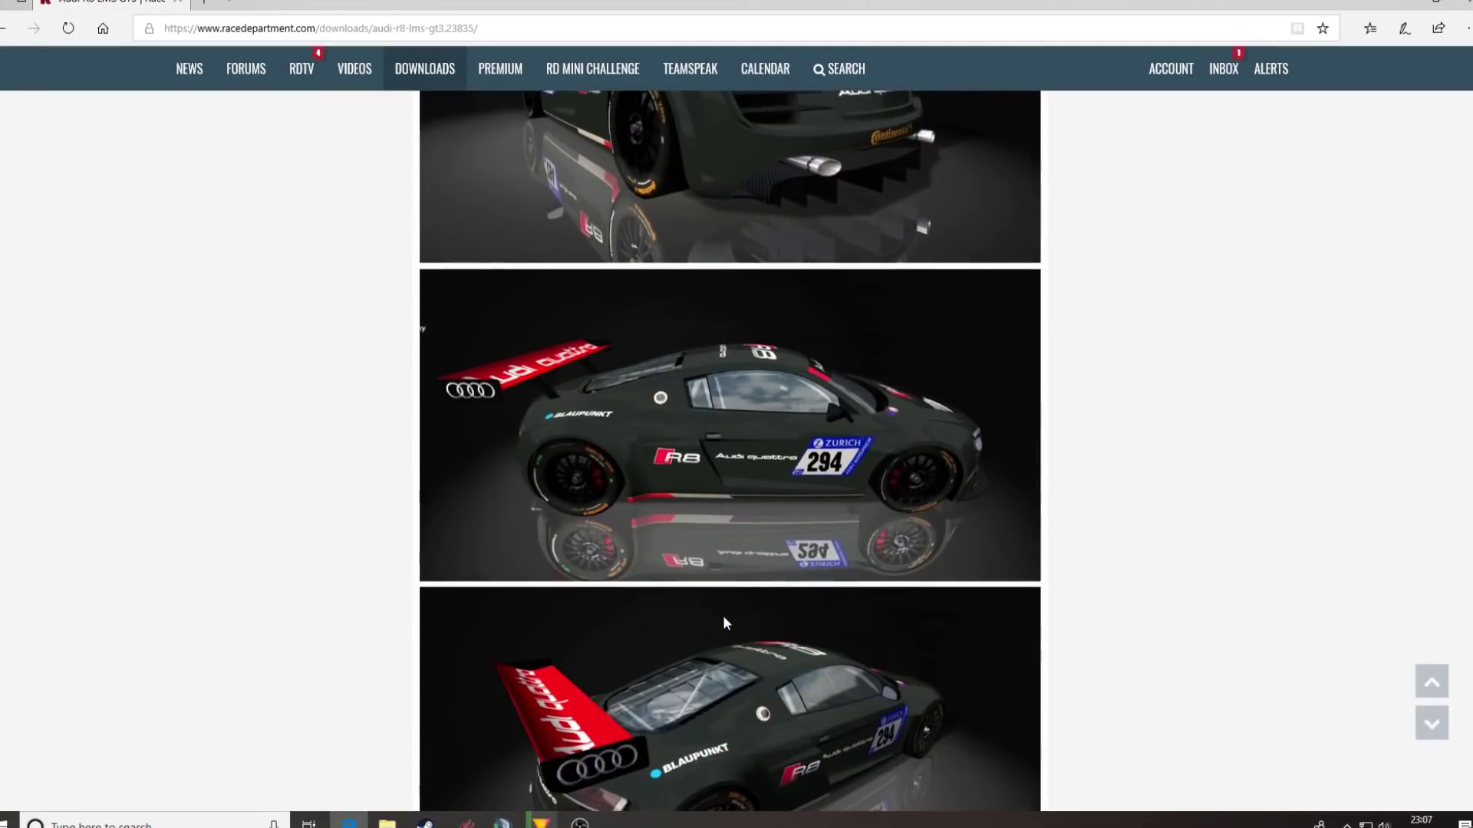
scroll(724, 617, down, 15)
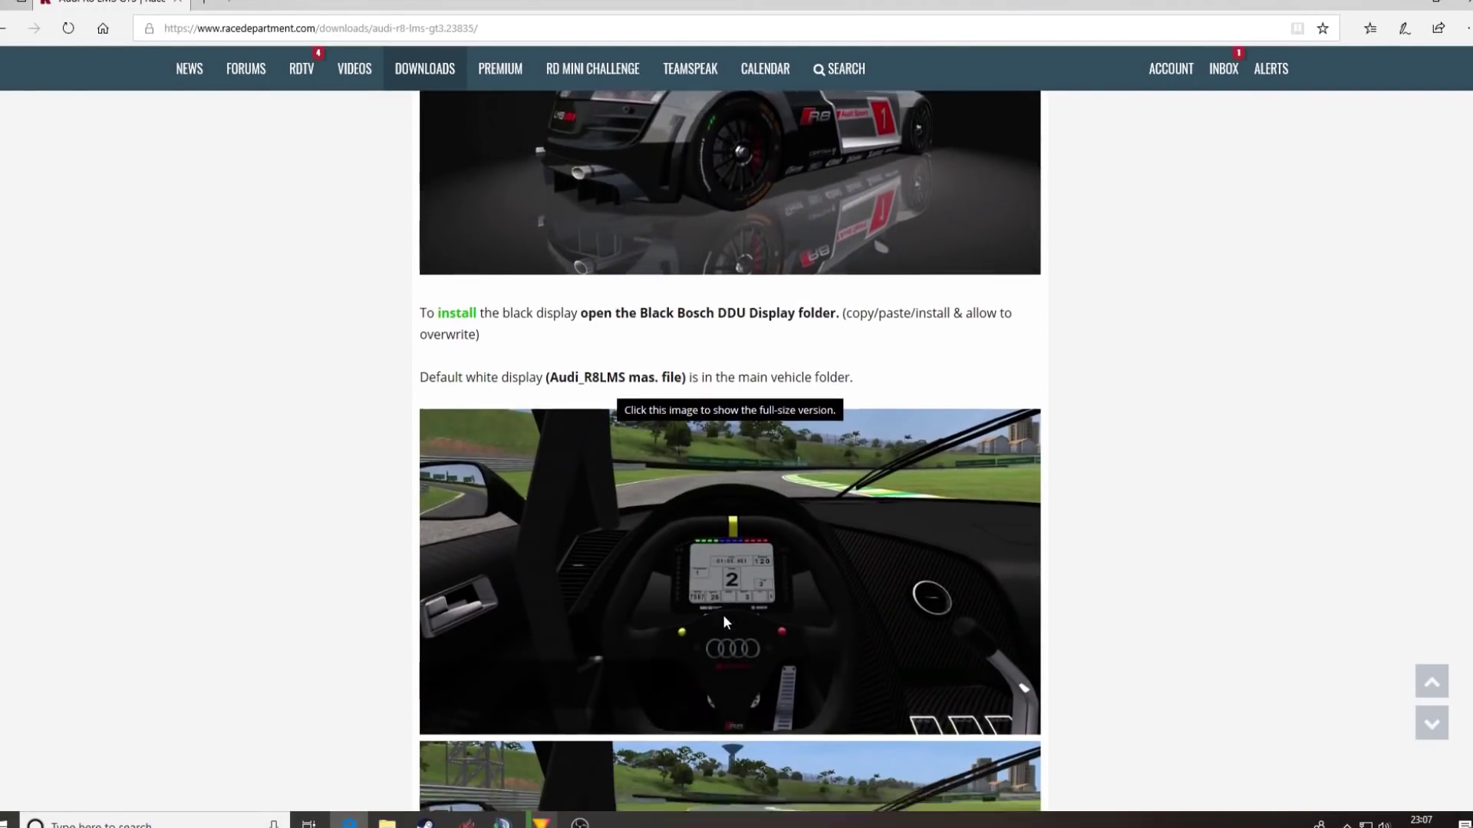
scroll(724, 618, down, 15)
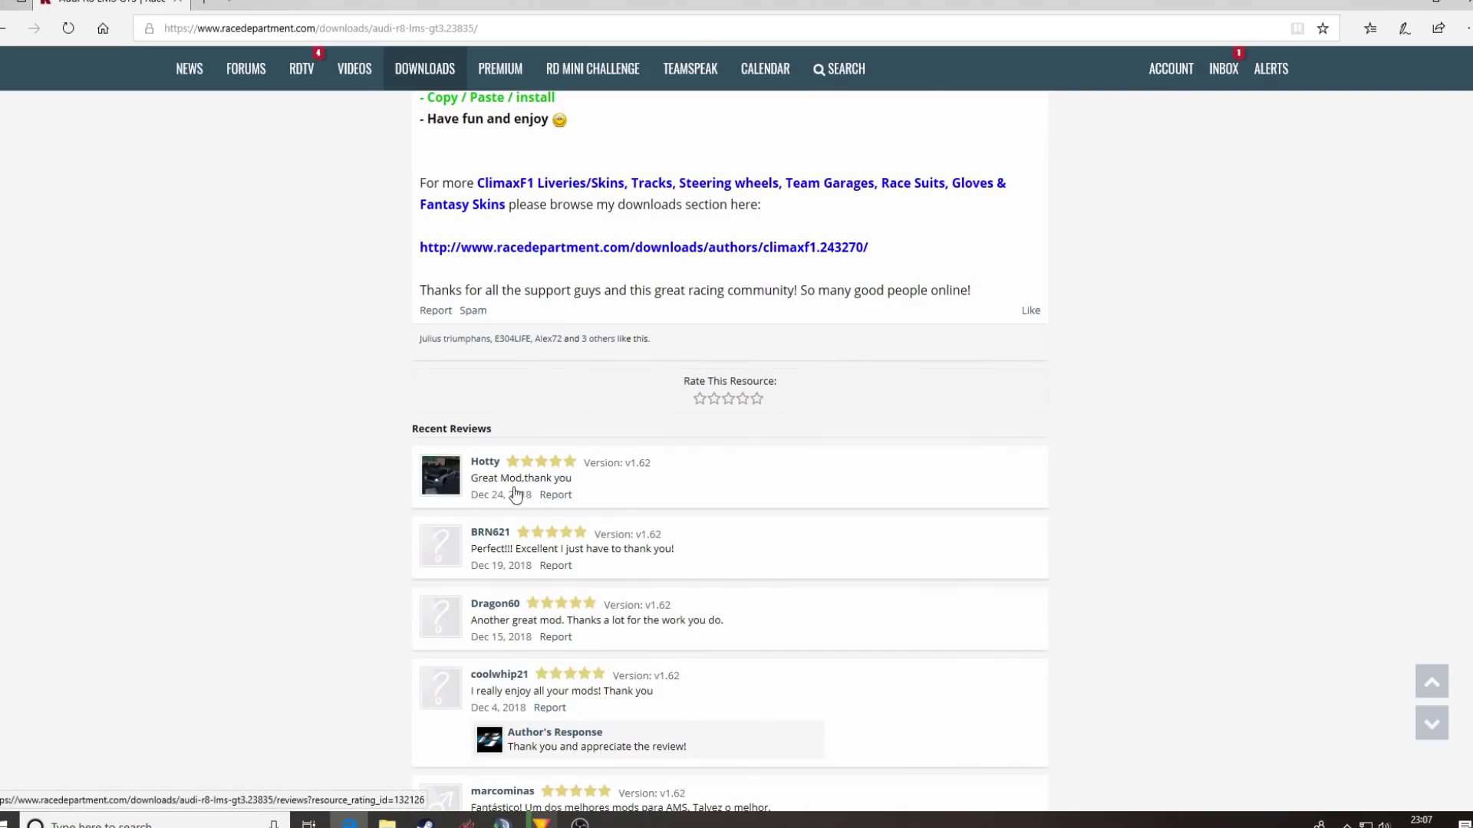
scroll(495, 571, down, 3)
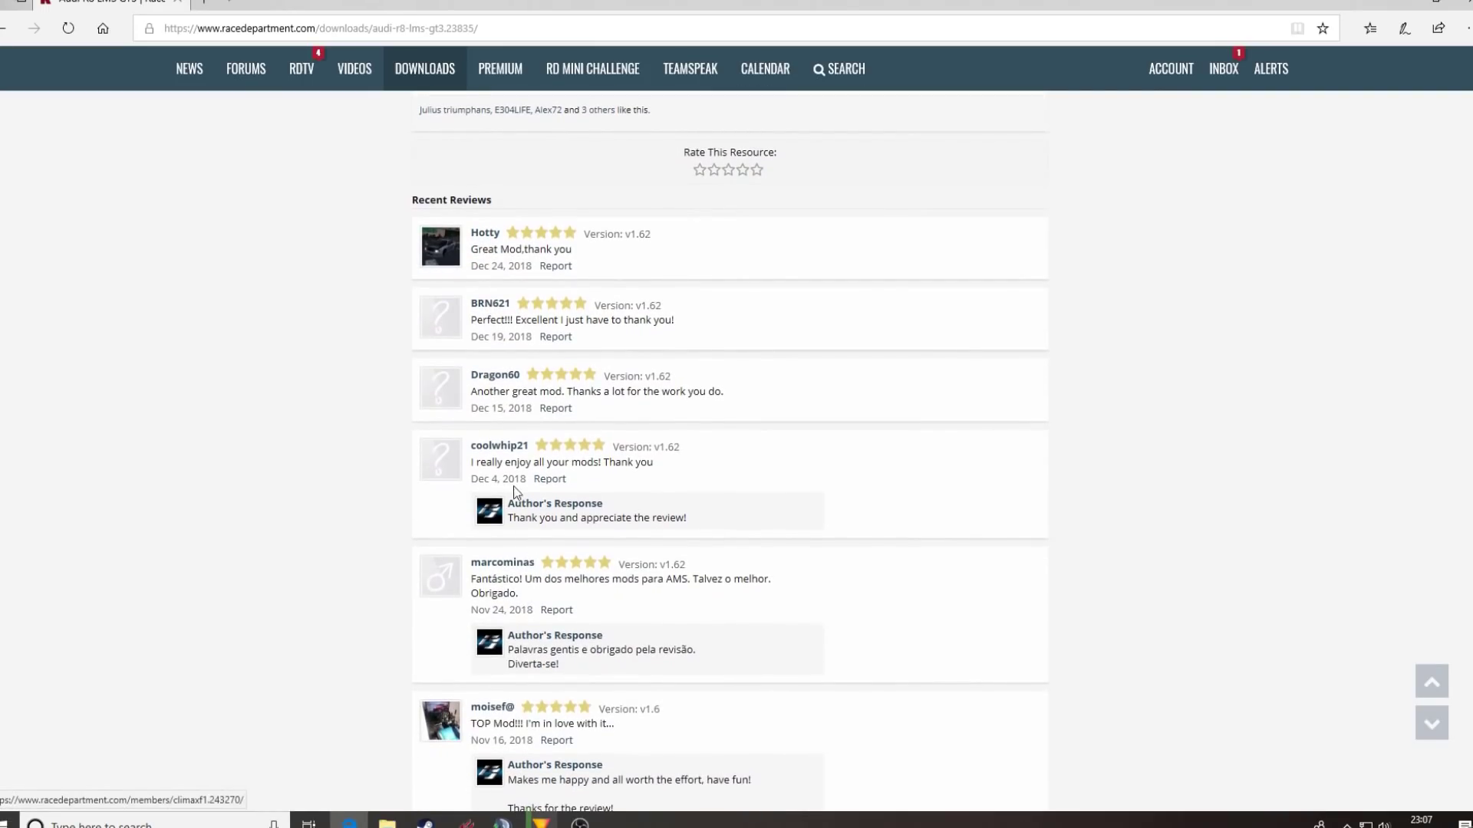
scroll(537, 529, down, 3)
scroll(564, 611, down, 12)
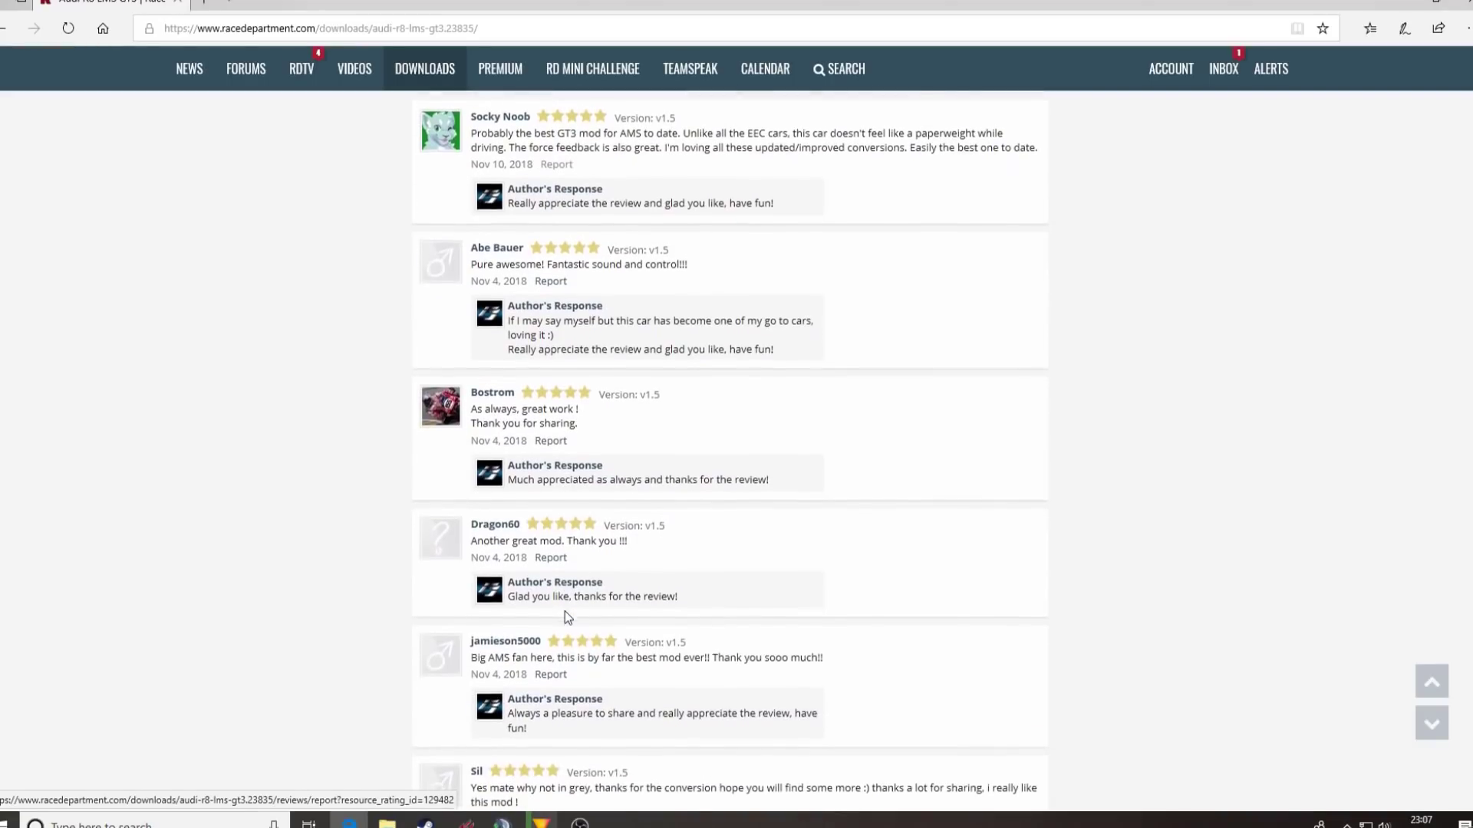
scroll(601, 625, up, 20)
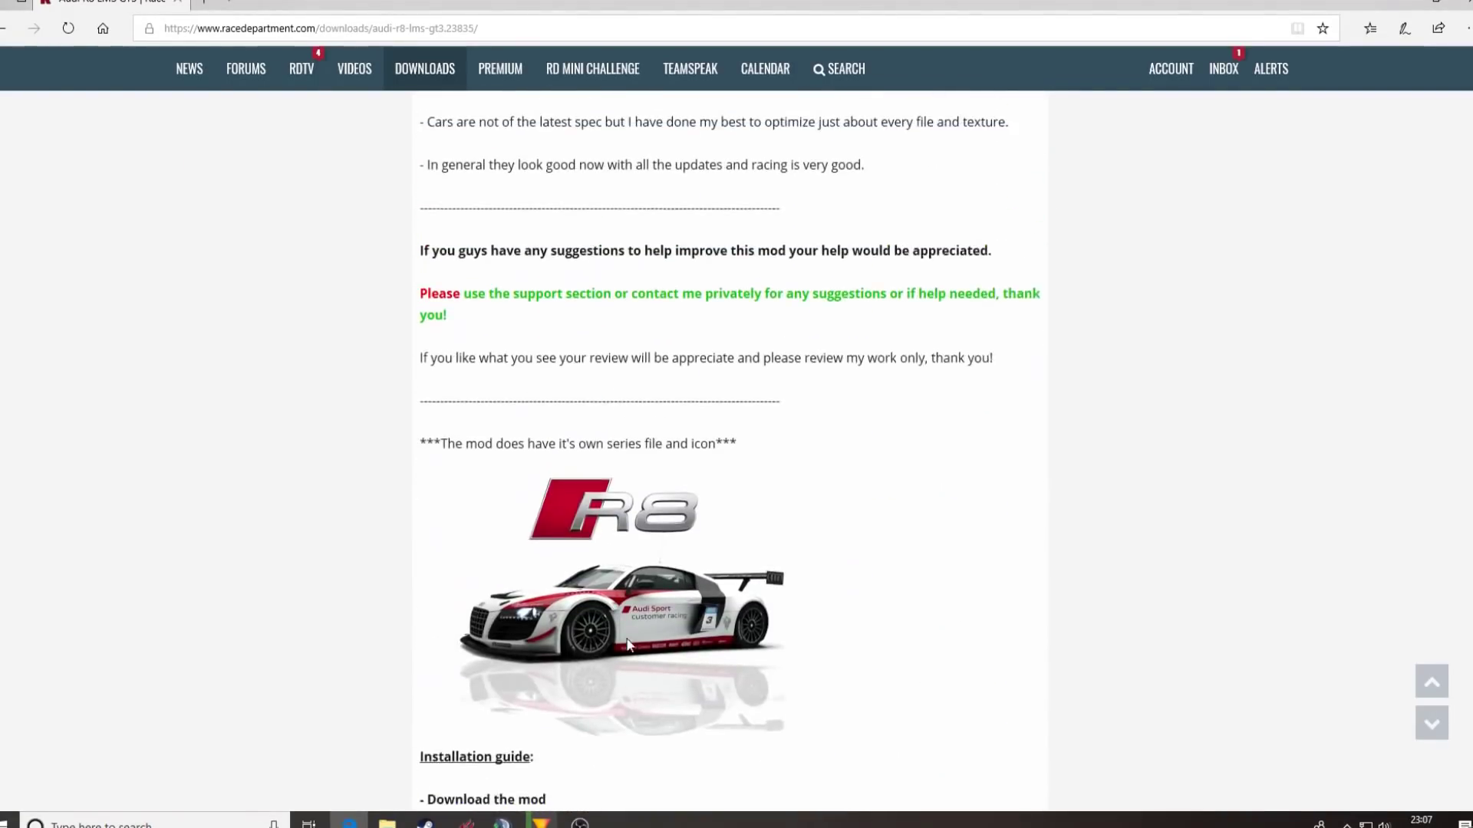
scroll(634, 643, up, 20)
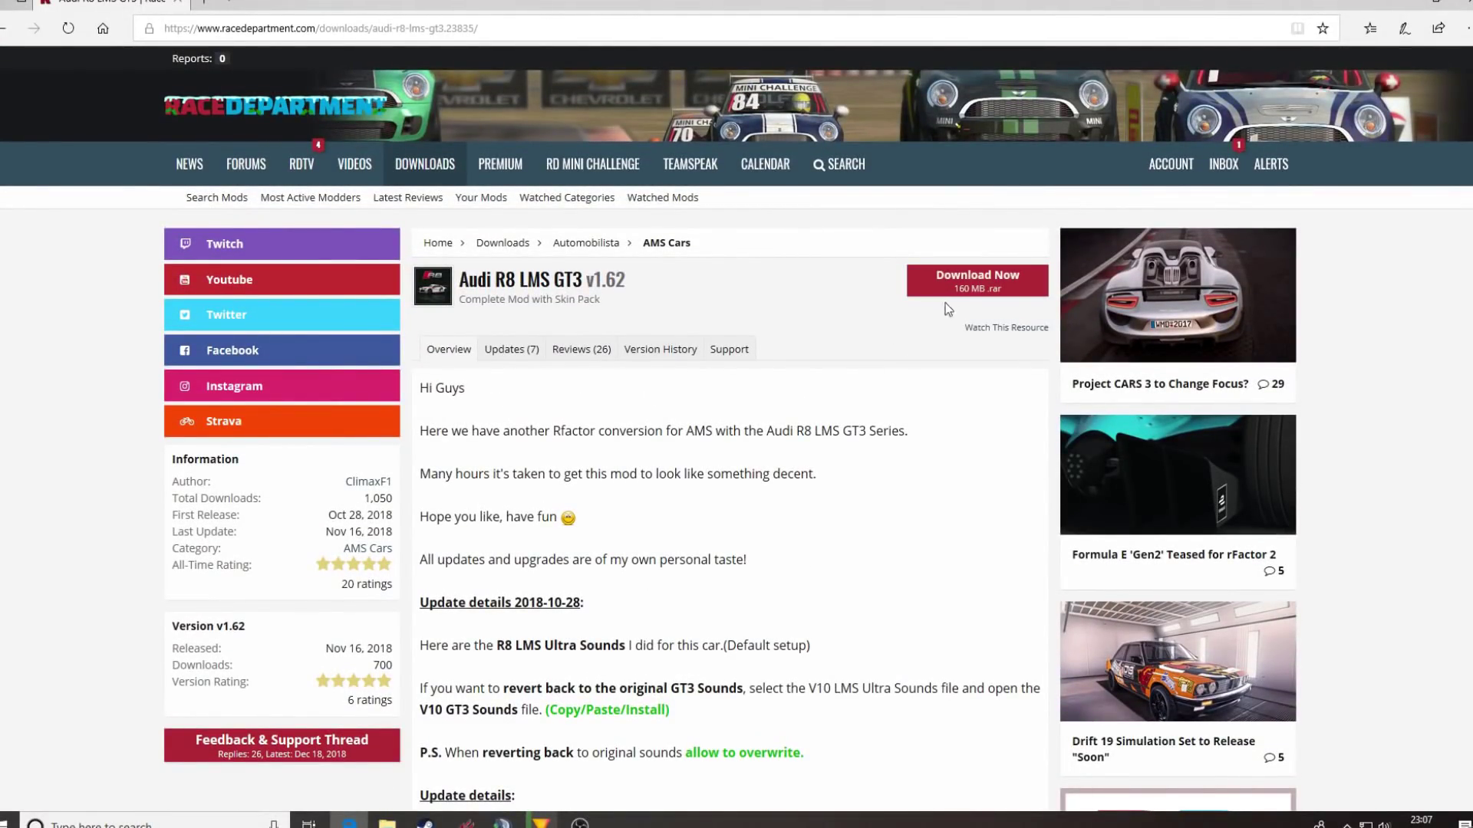
- Download the 160 MB Audi_R8_GT3_AMS.rar and save it to the Desktop
click(959, 290)
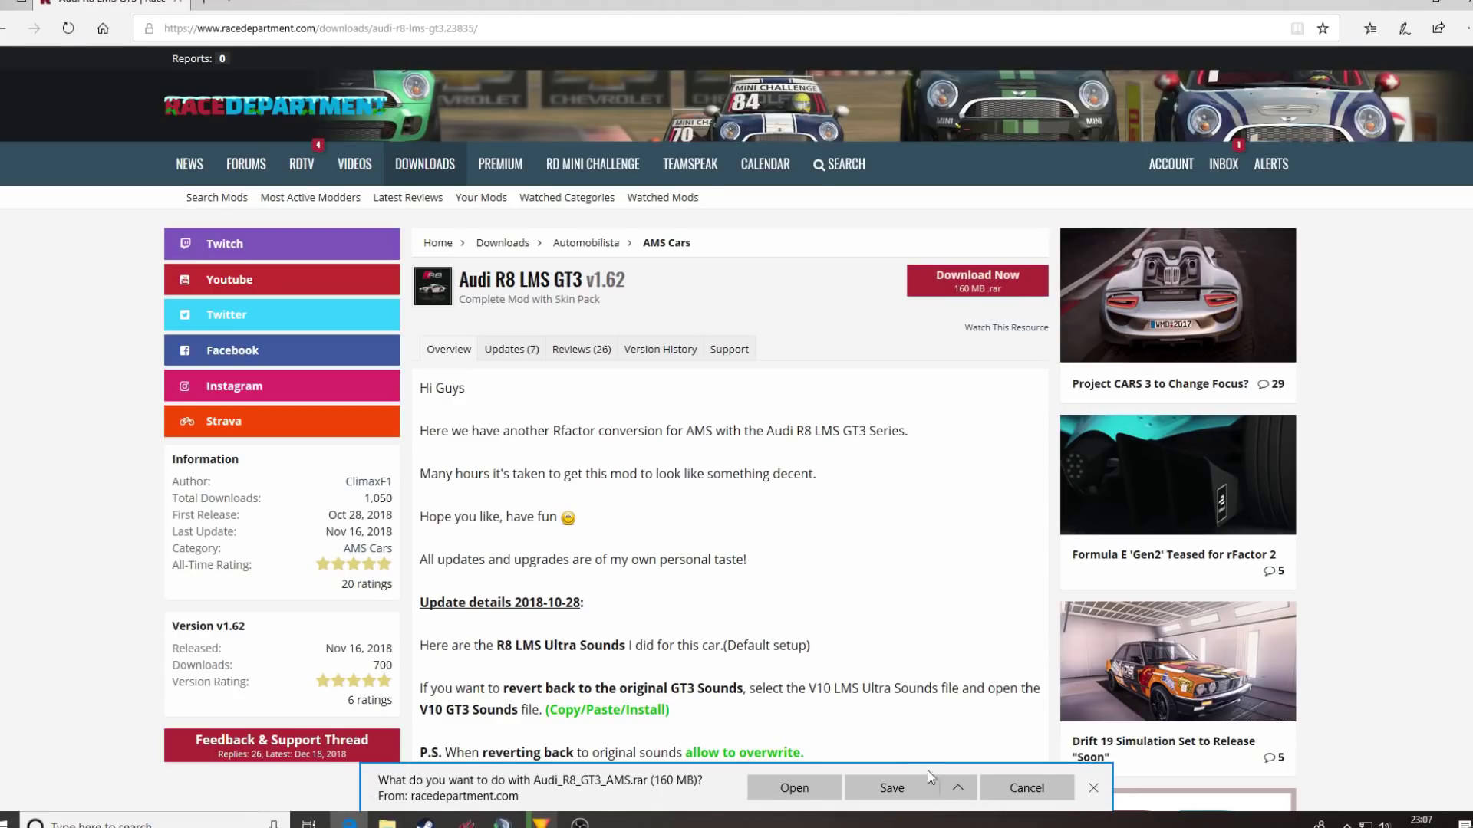
click(960, 791)
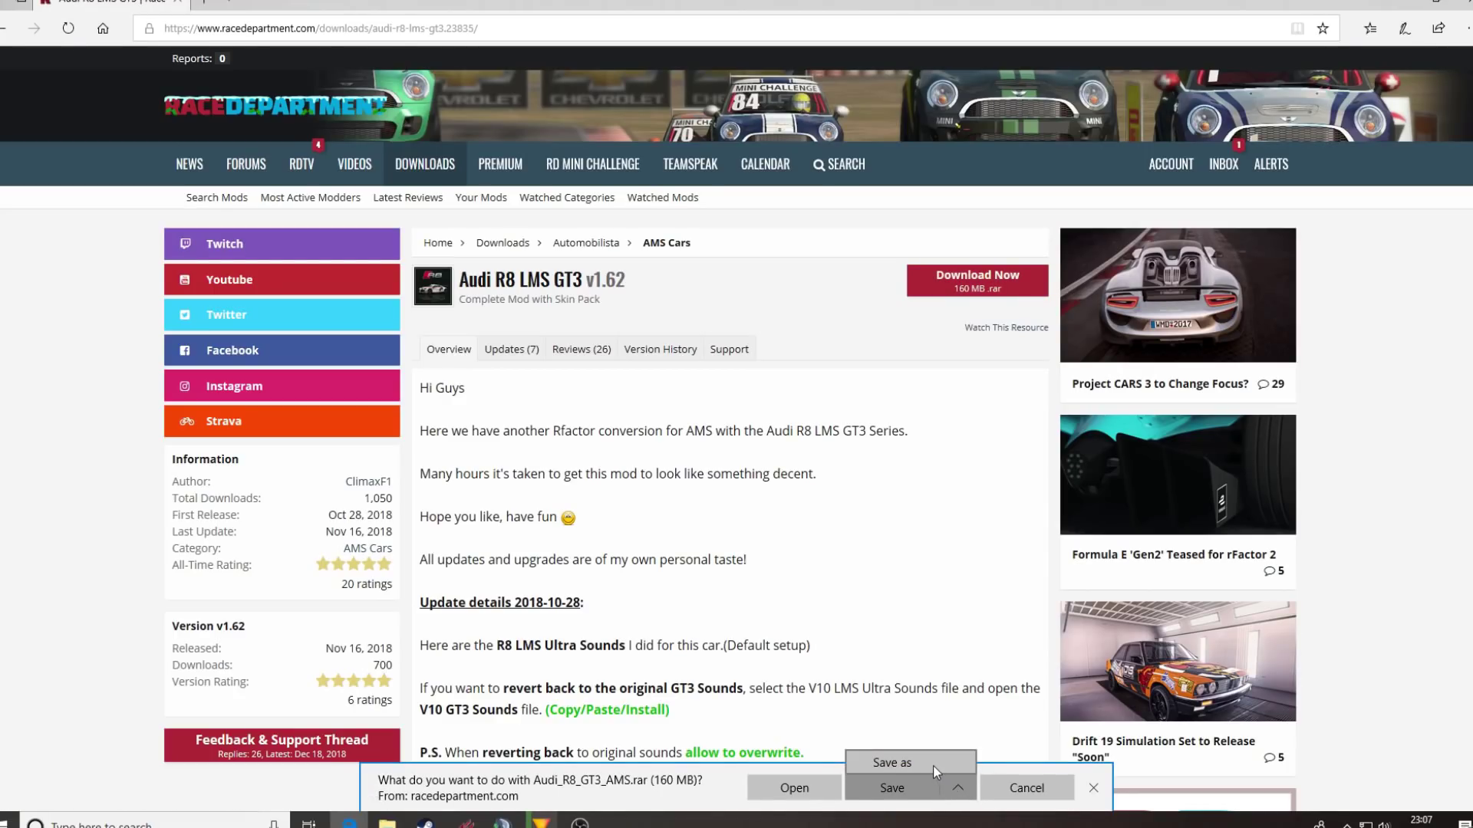
click(933, 766)
click(50, 181)
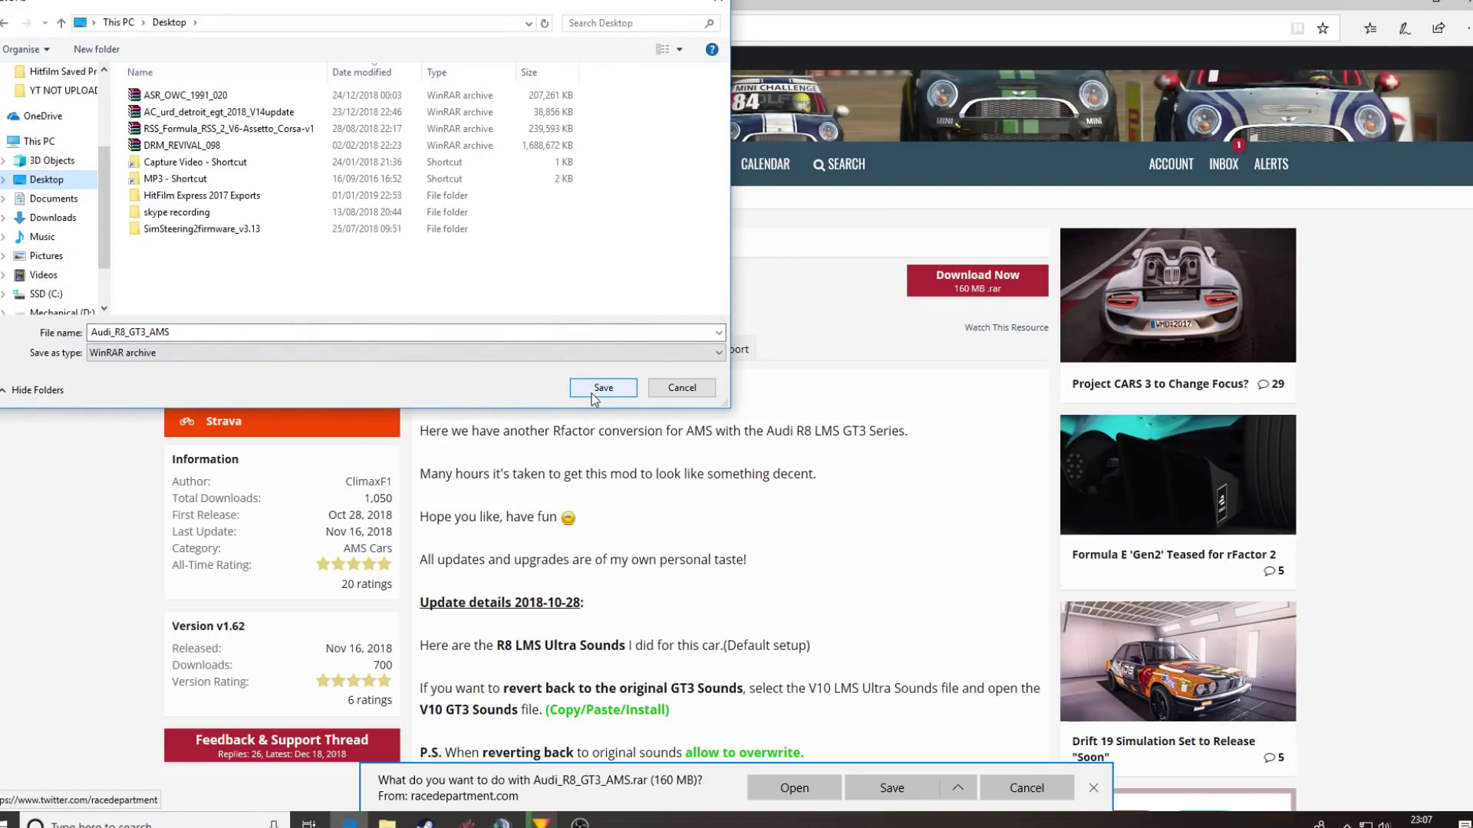
click(591, 391)
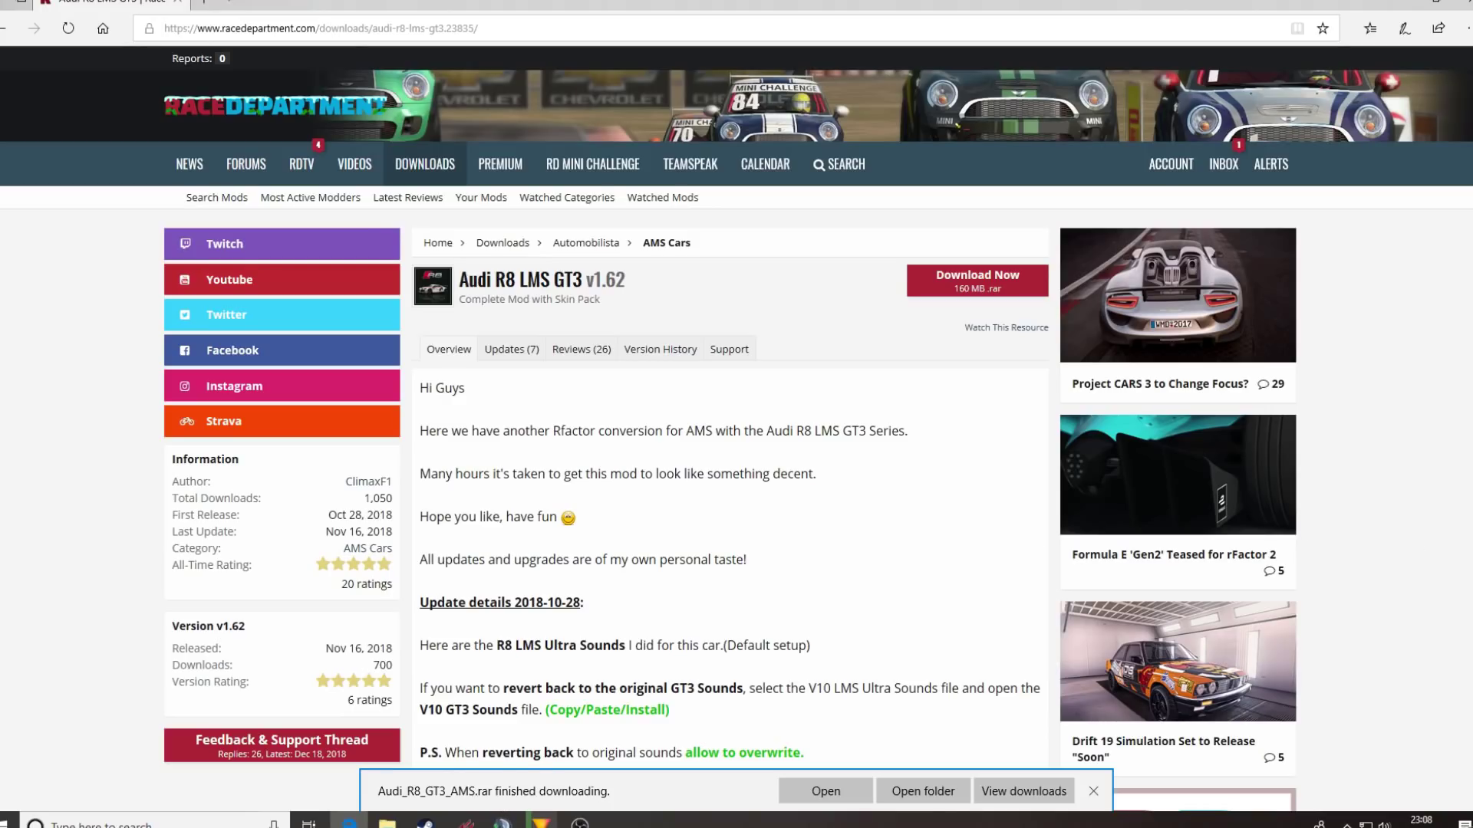
- Open Audi_R8_GT3_AMS.rar from the desktop in a maximized WinRAR and dismiss the licence reminder
click(1468, 825)
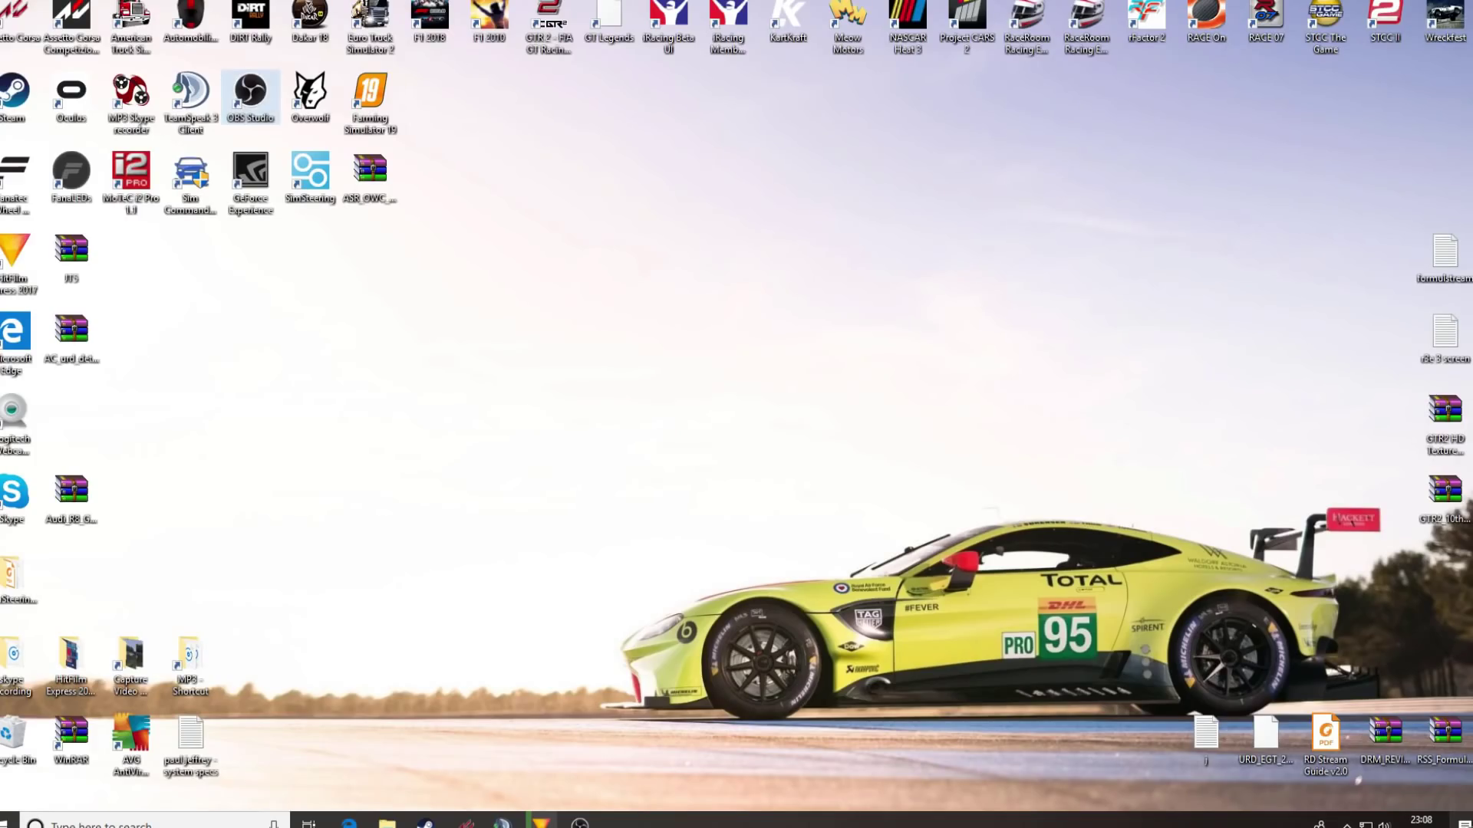
double_click(84, 504)
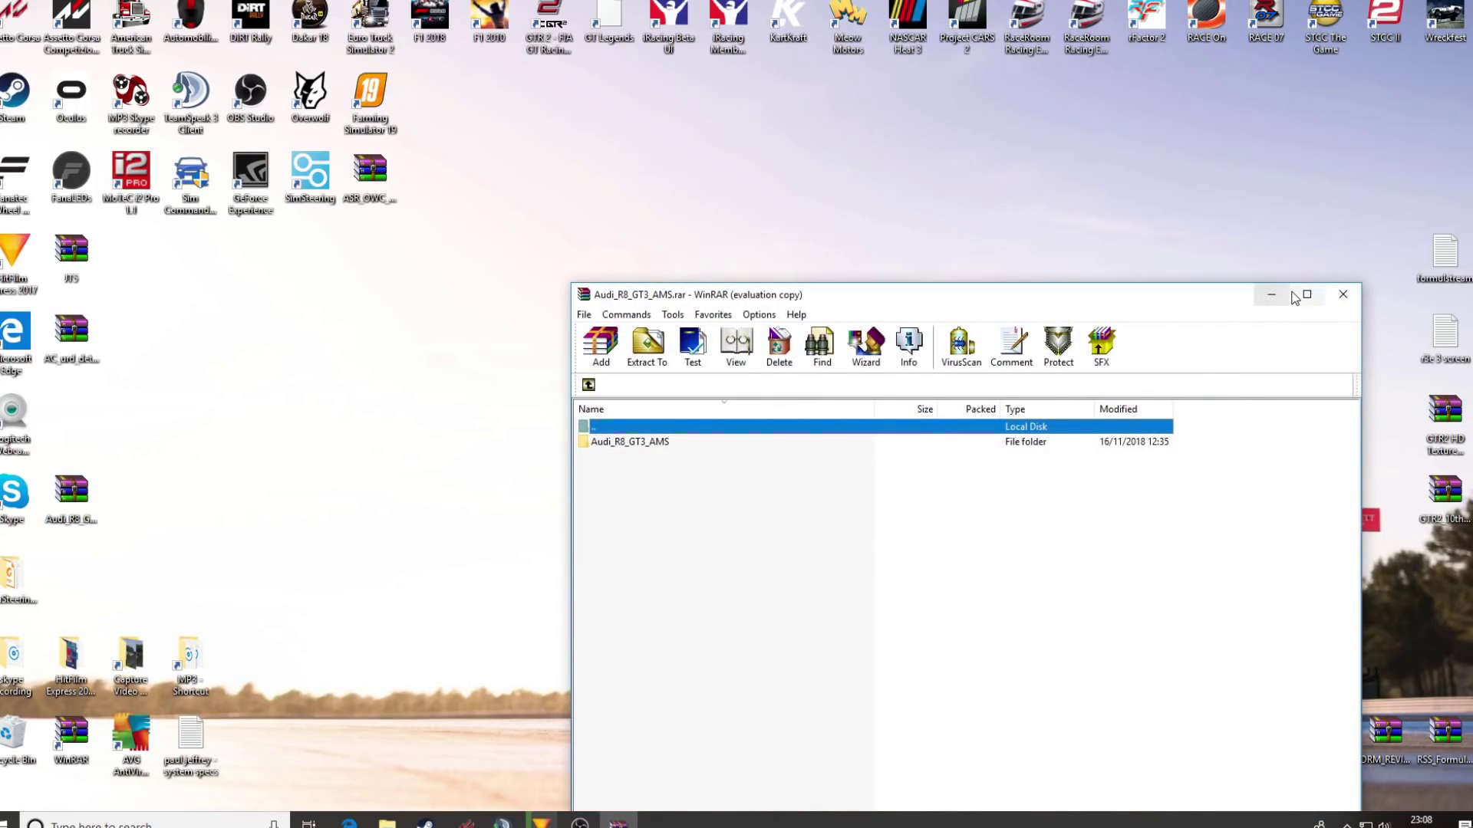
click(1306, 295)
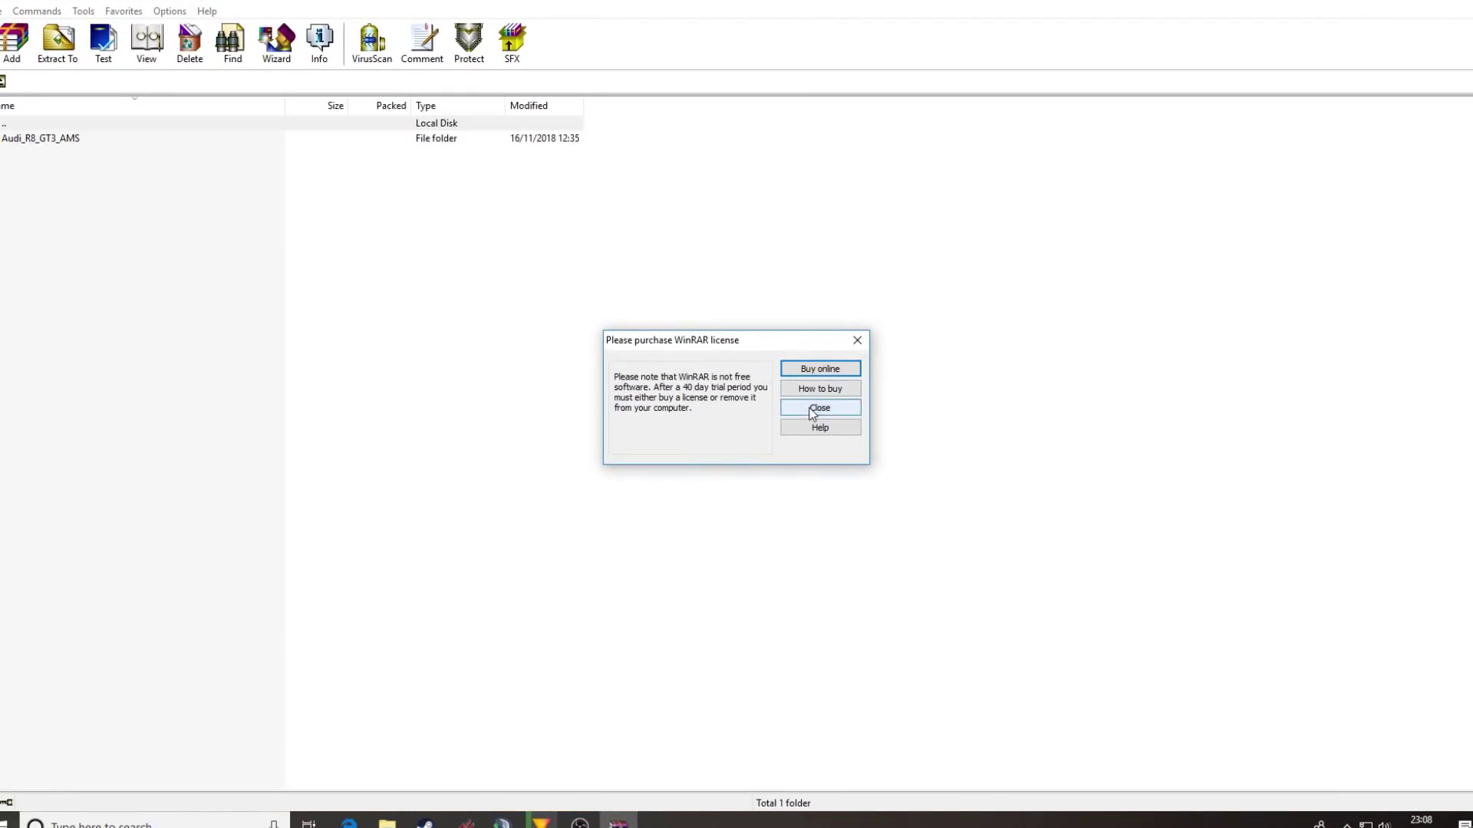
click(817, 408)
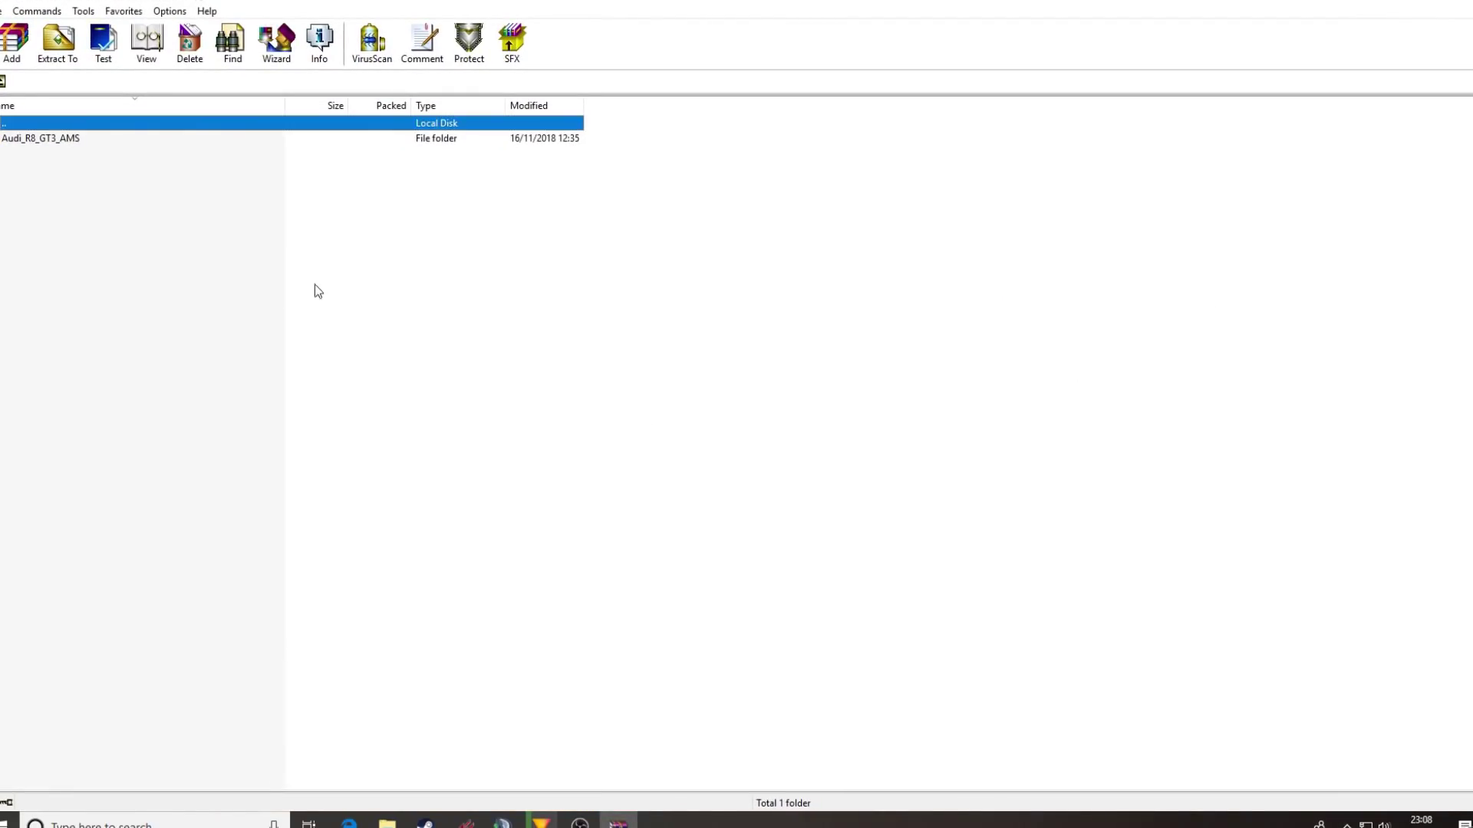
- Browse into Audi_R8_GT3_AMS > Automobilista to reach the Series and GameData folders
double_click(23, 141)
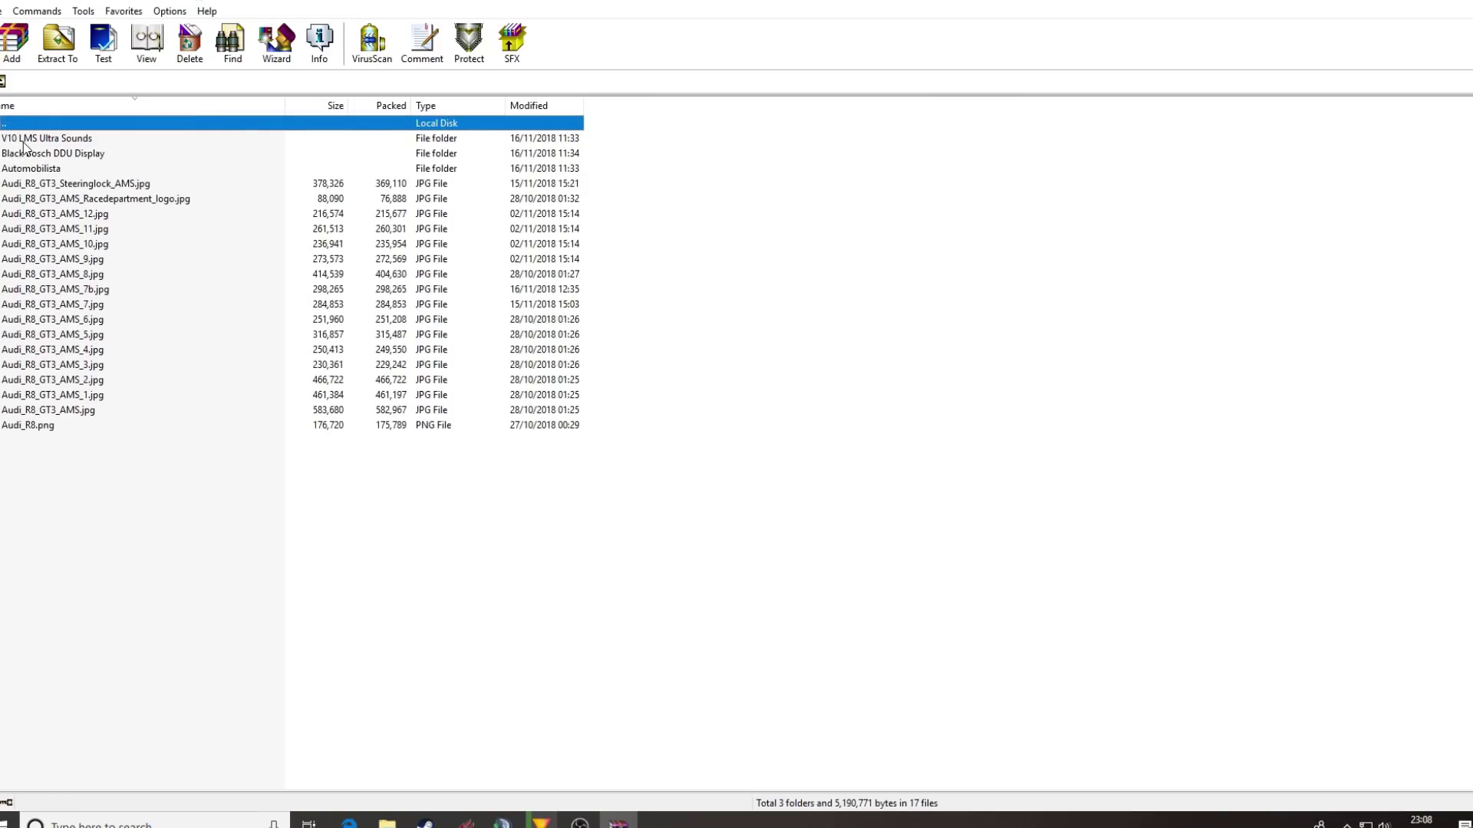
click(2, 82)
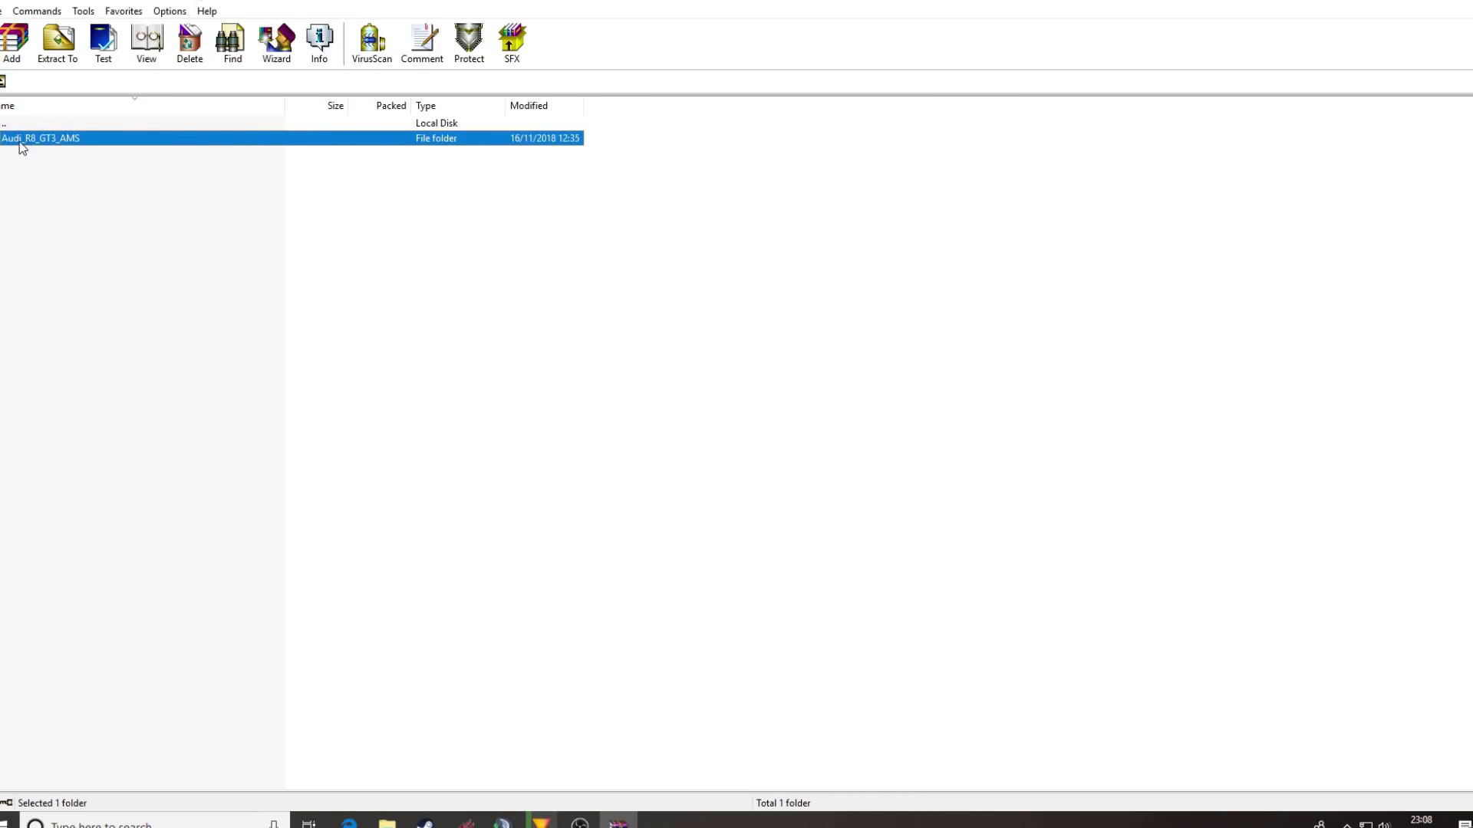
double_click(44, 142)
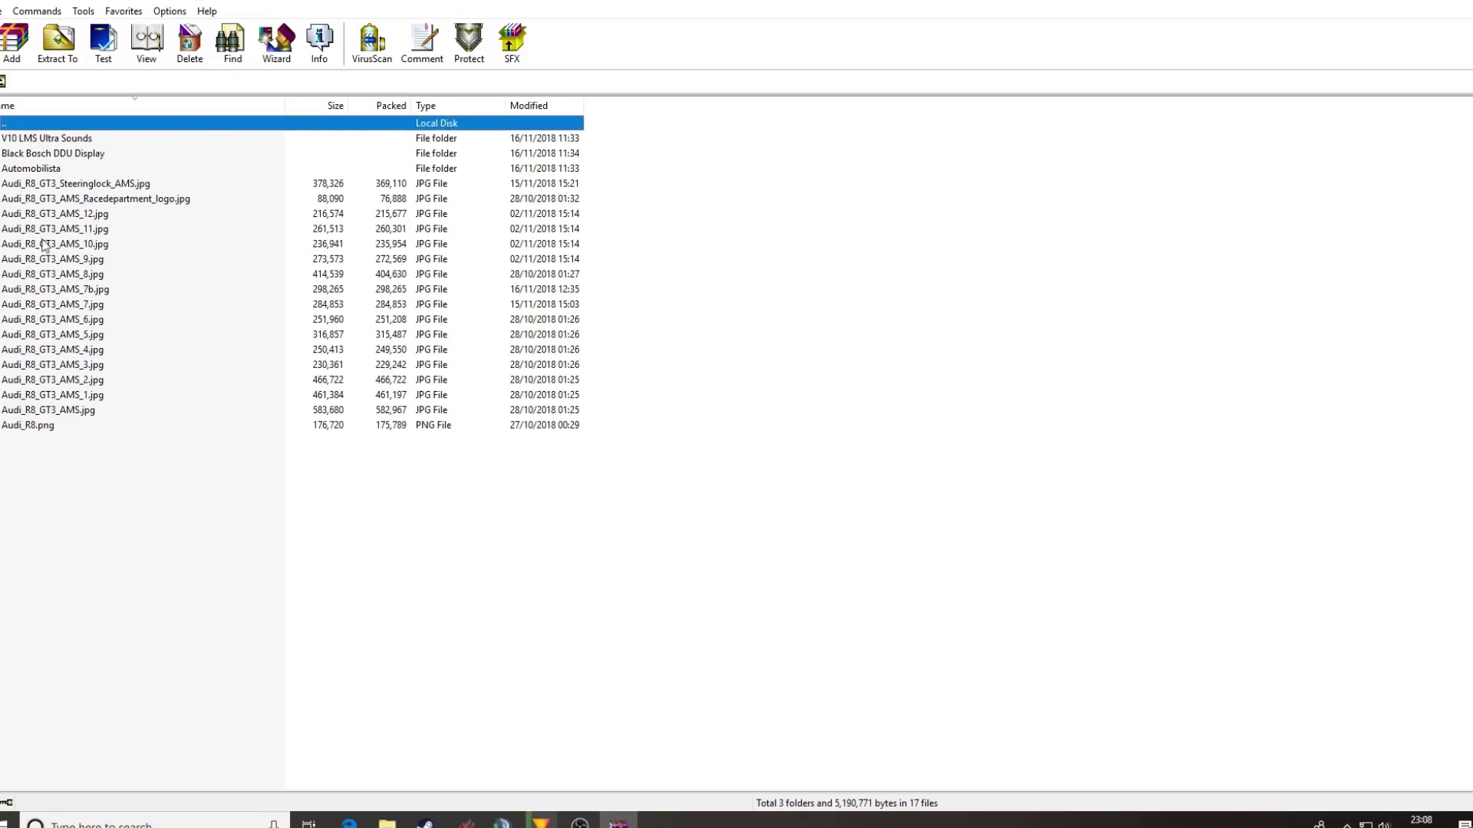
double_click(34, 170)
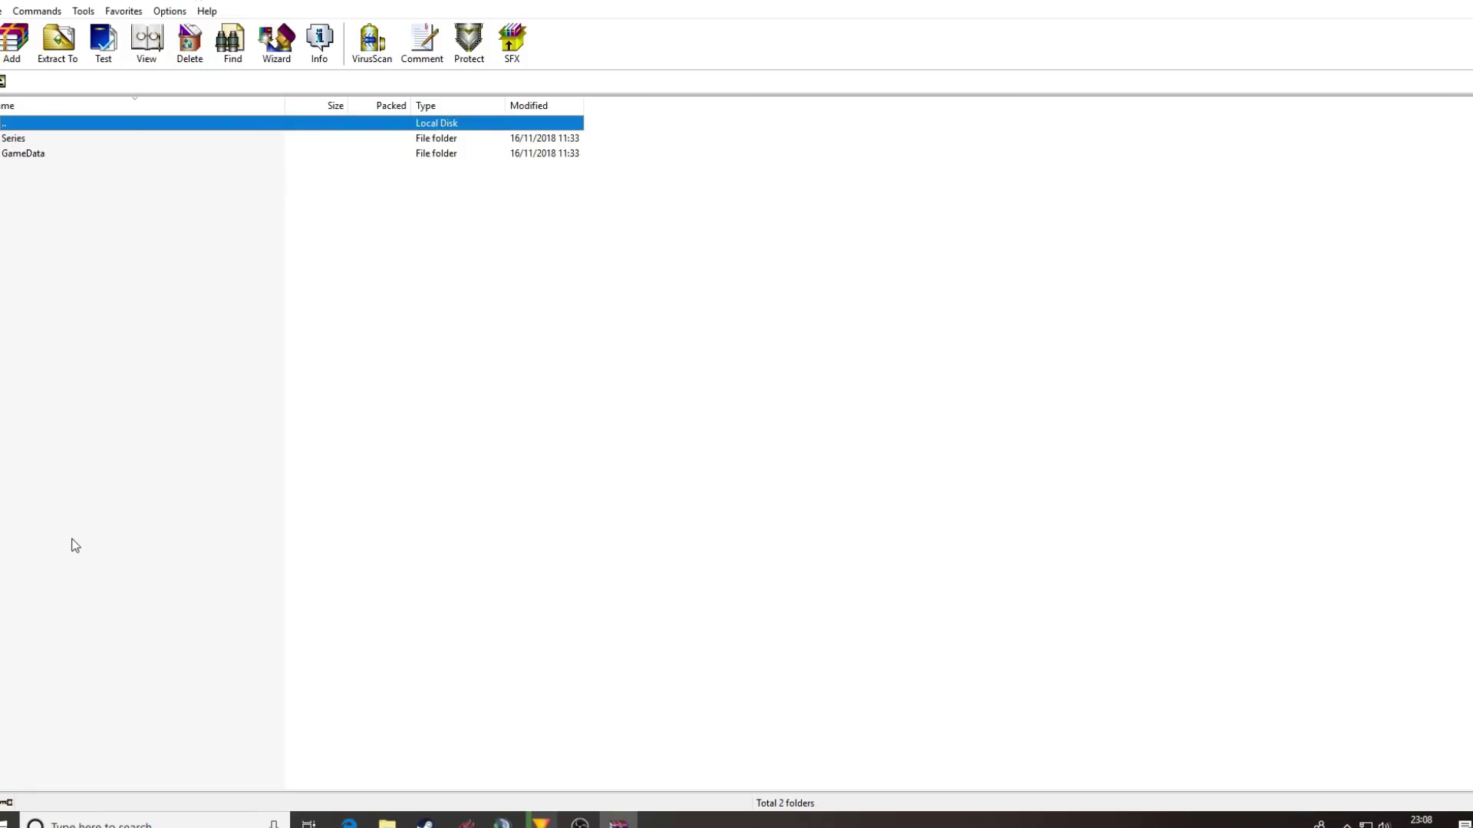
double_click(15, 157)
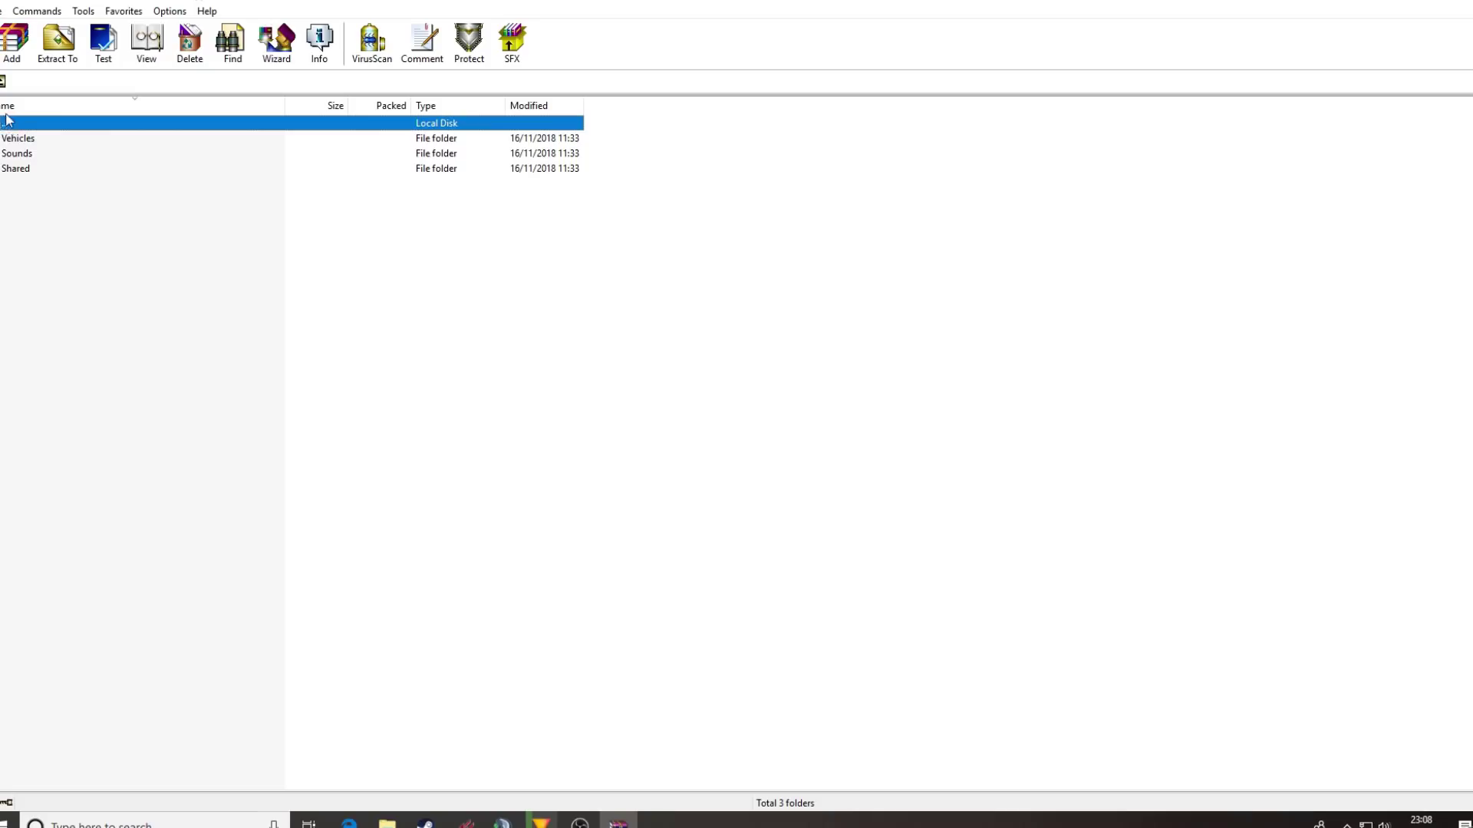
click(3, 82)
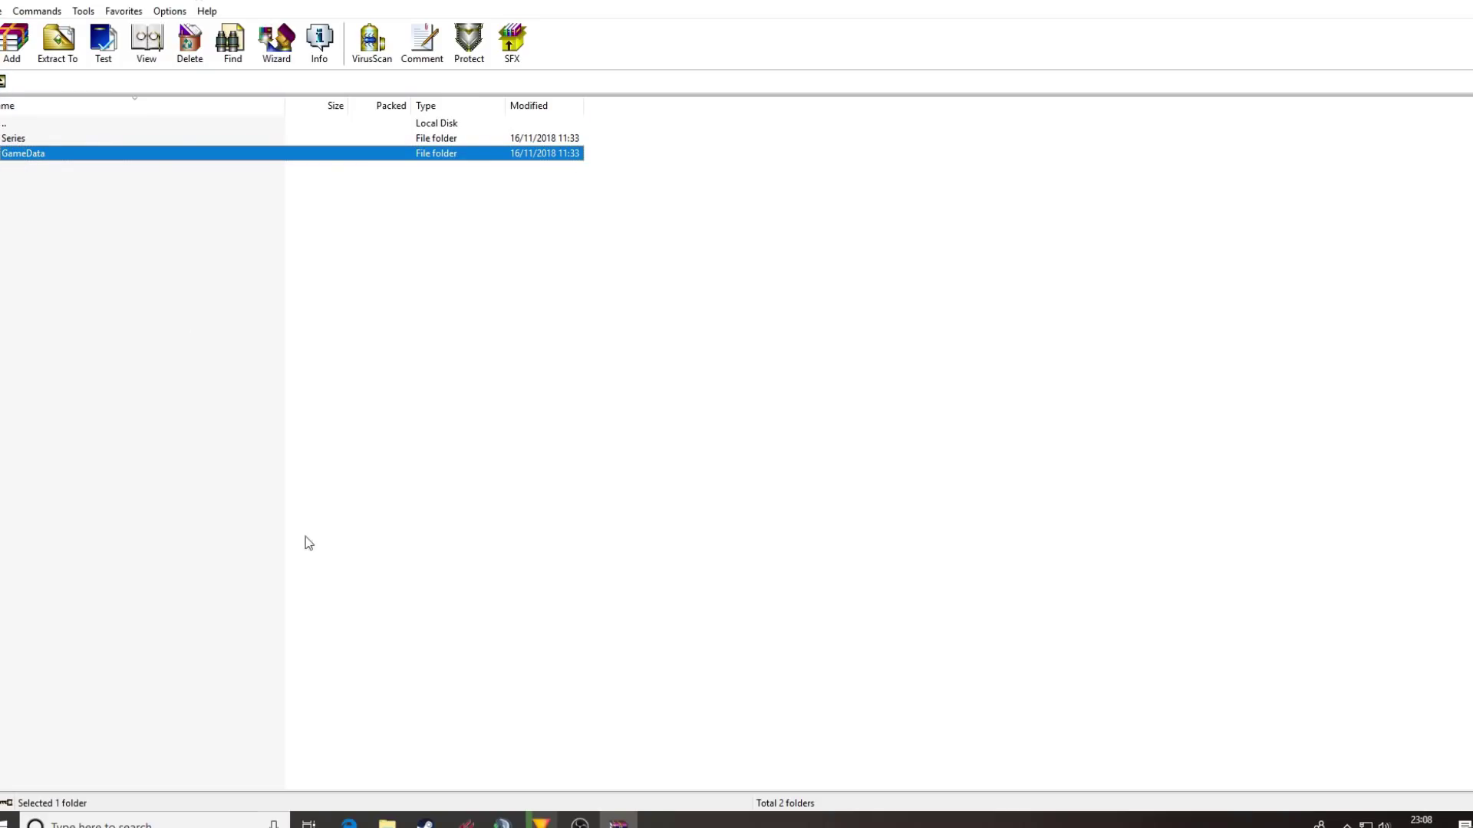
click(387, 821)
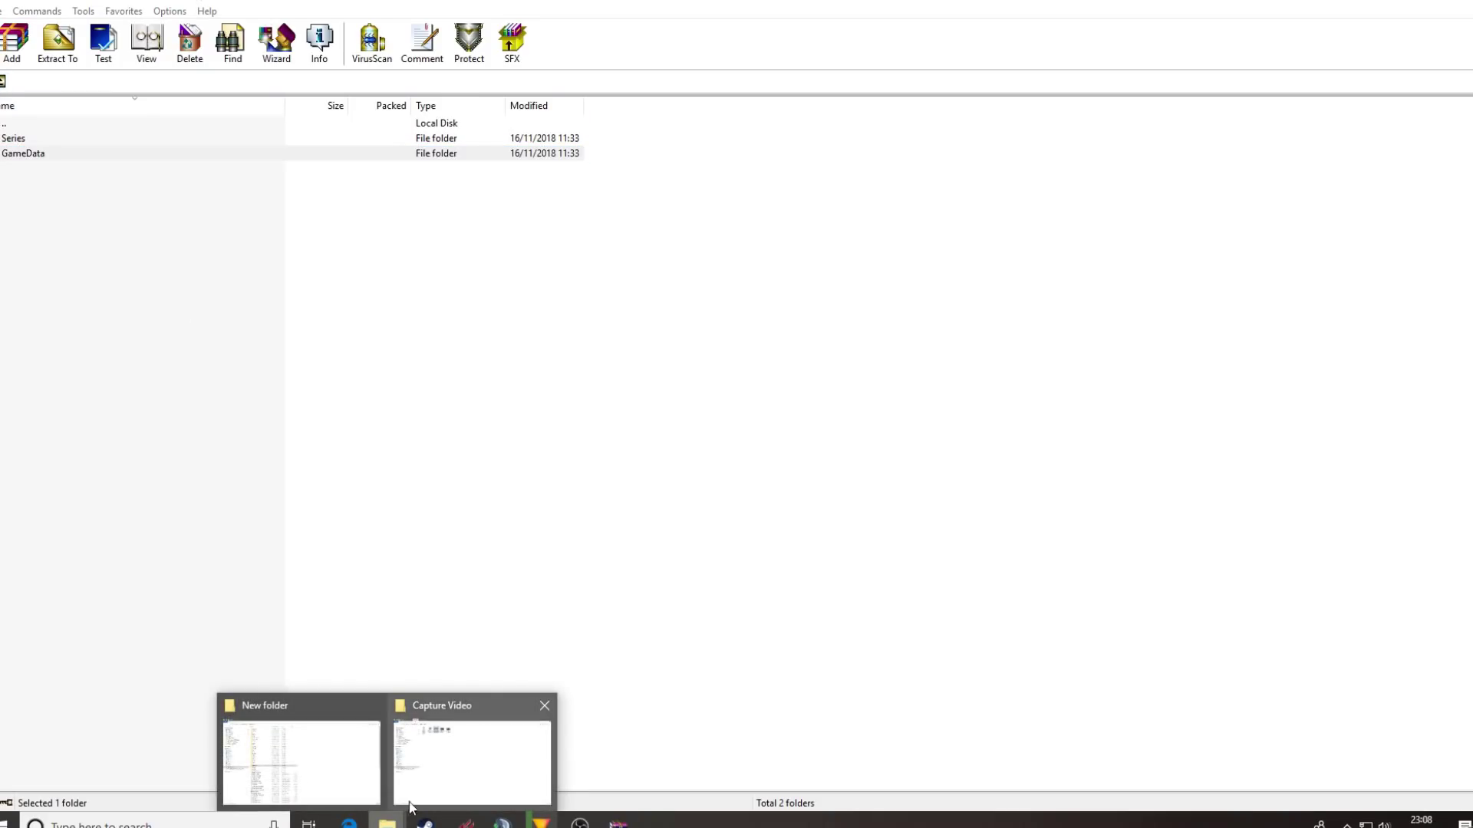
- Navigate File Explorer to D:\New folder\steamapps\common\Automobilista
click(291, 779)
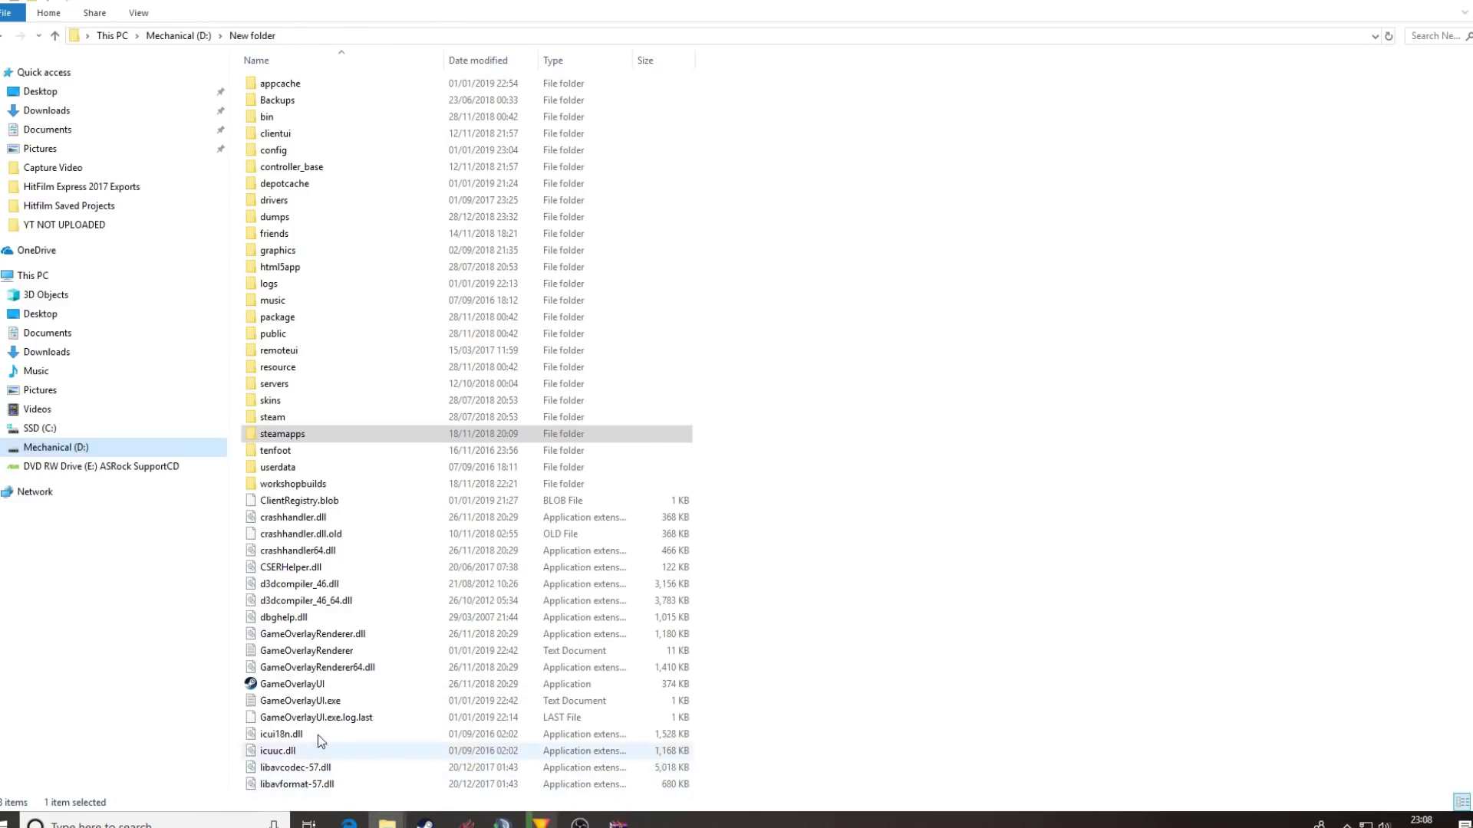
click(279, 435)
double_click(279, 435)
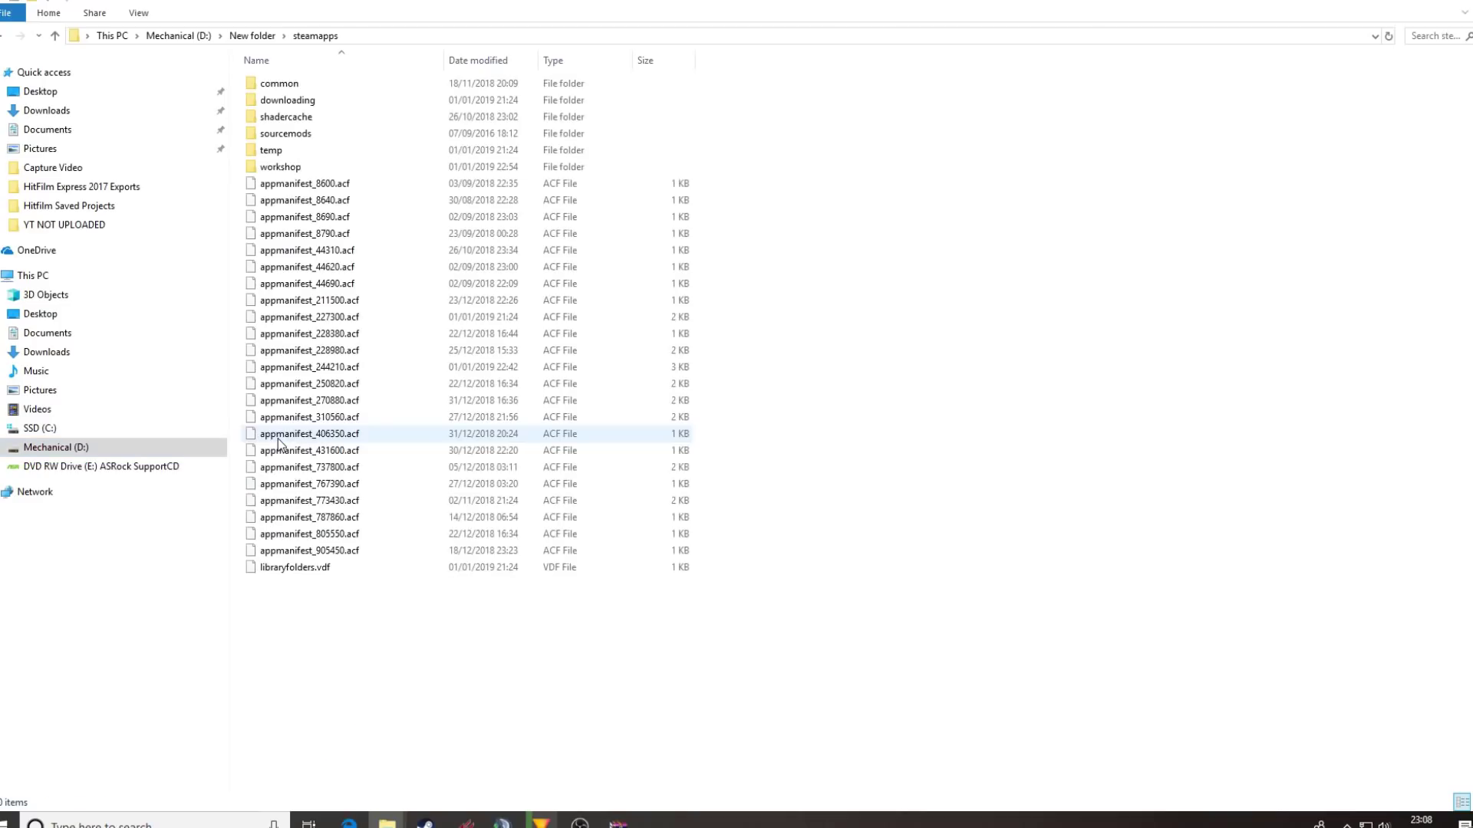
click(279, 86)
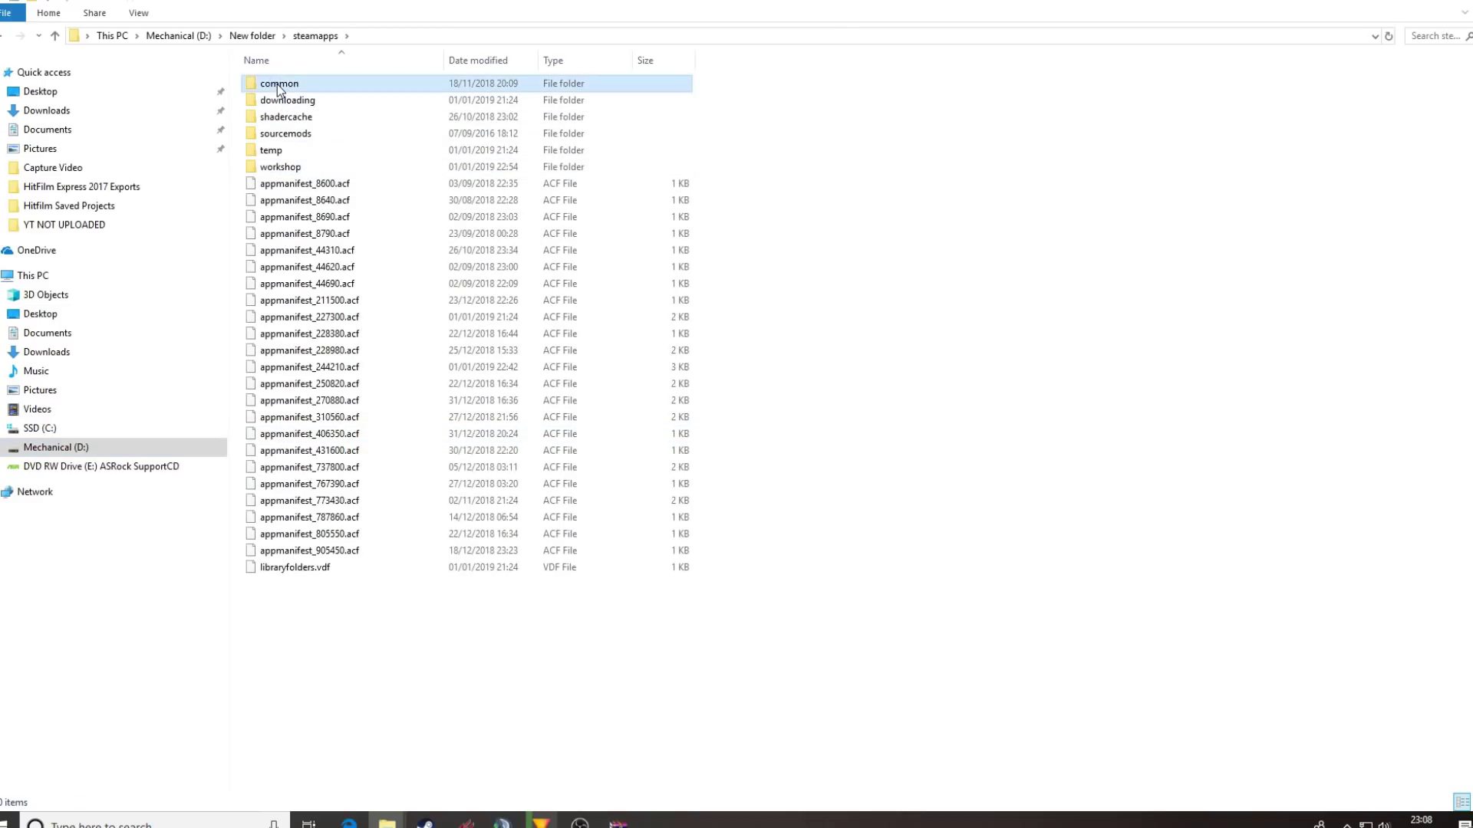
double_click(278, 85)
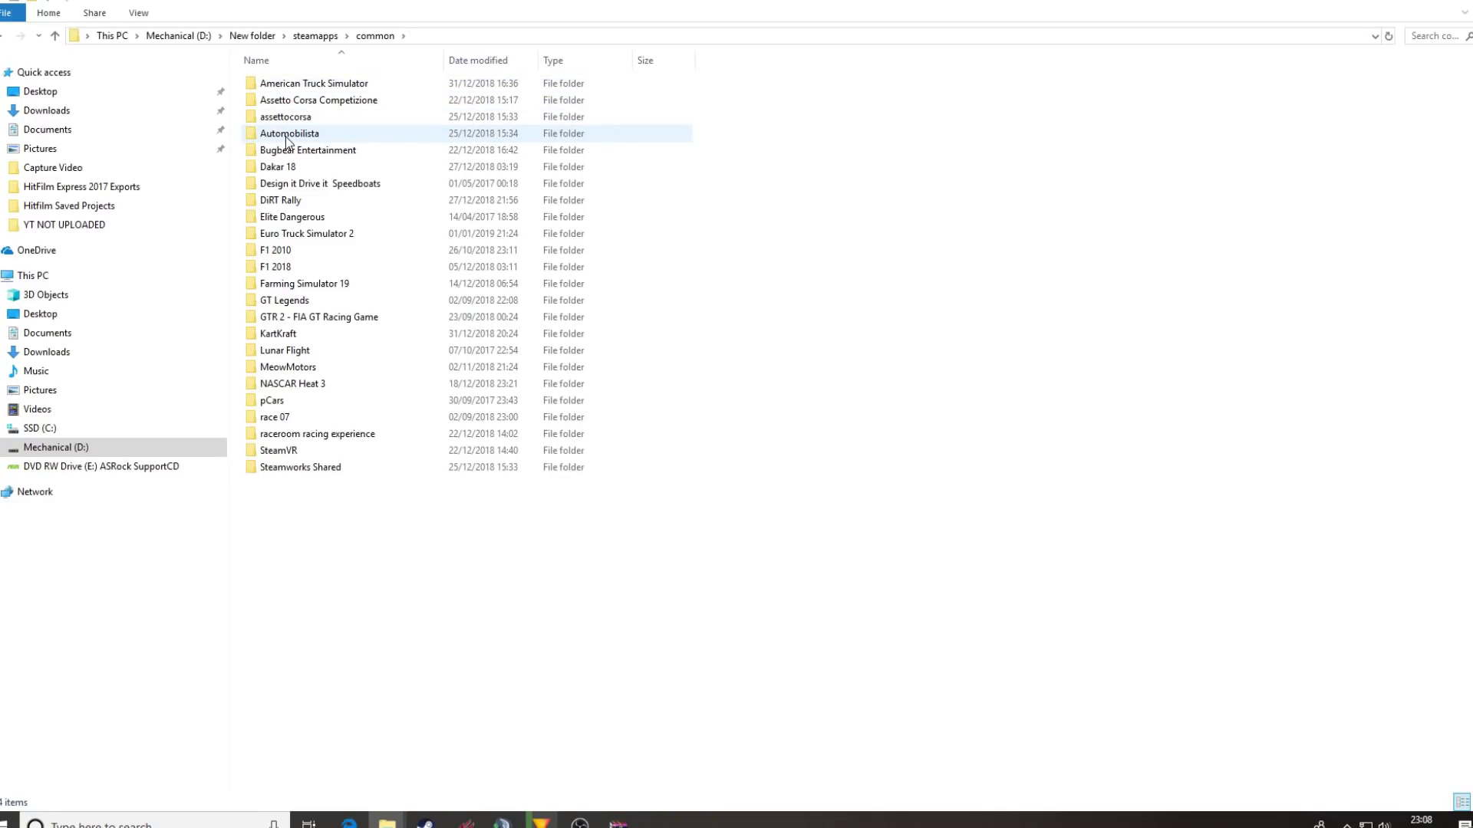
double_click(289, 135)
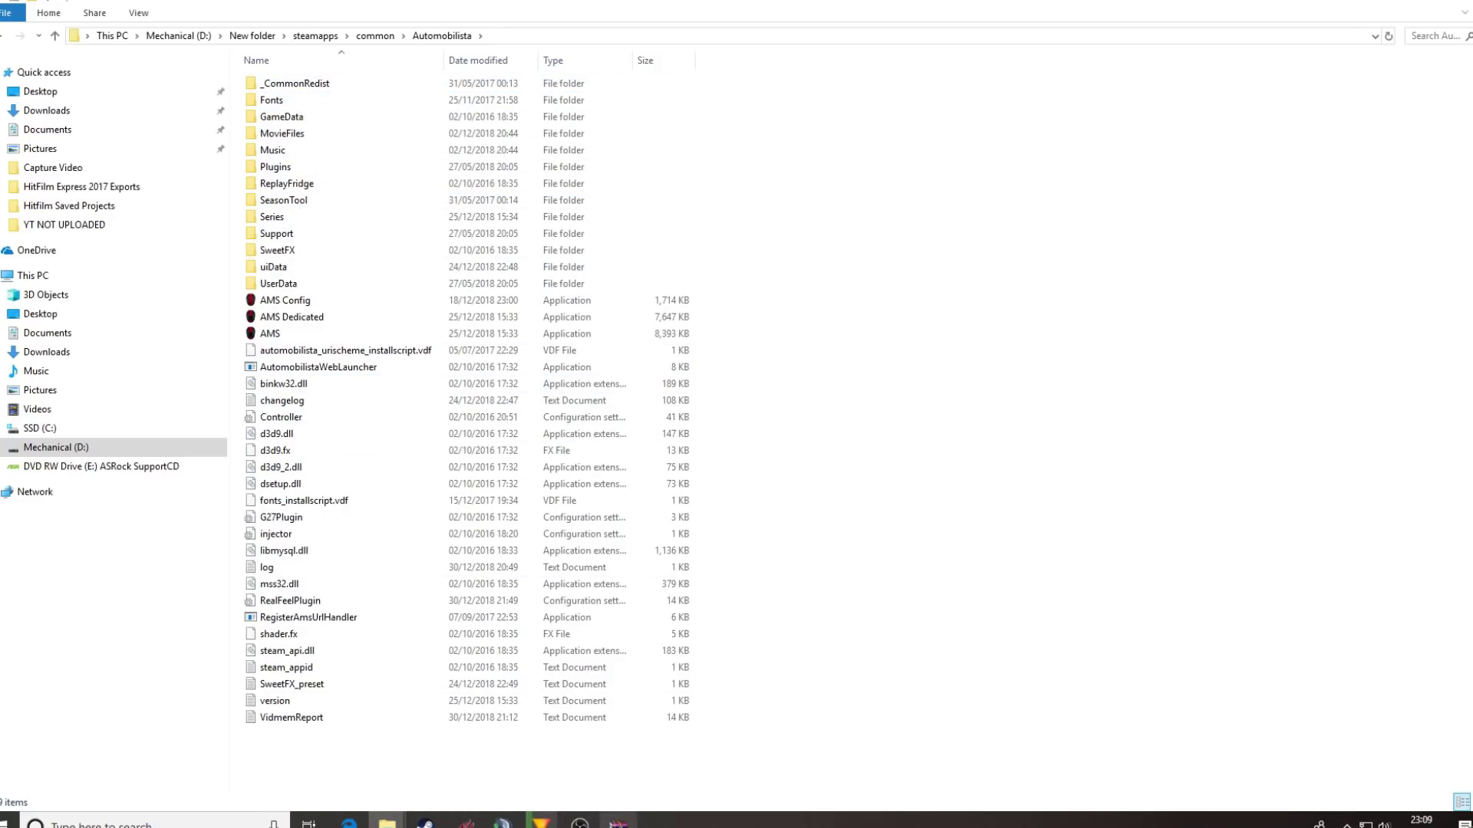
click(622, 820)
- Put WinRAR and Explorer side by side and copy Series and GameData into Automobilista, replacing existing files
drag(551, 13, 0, 8)
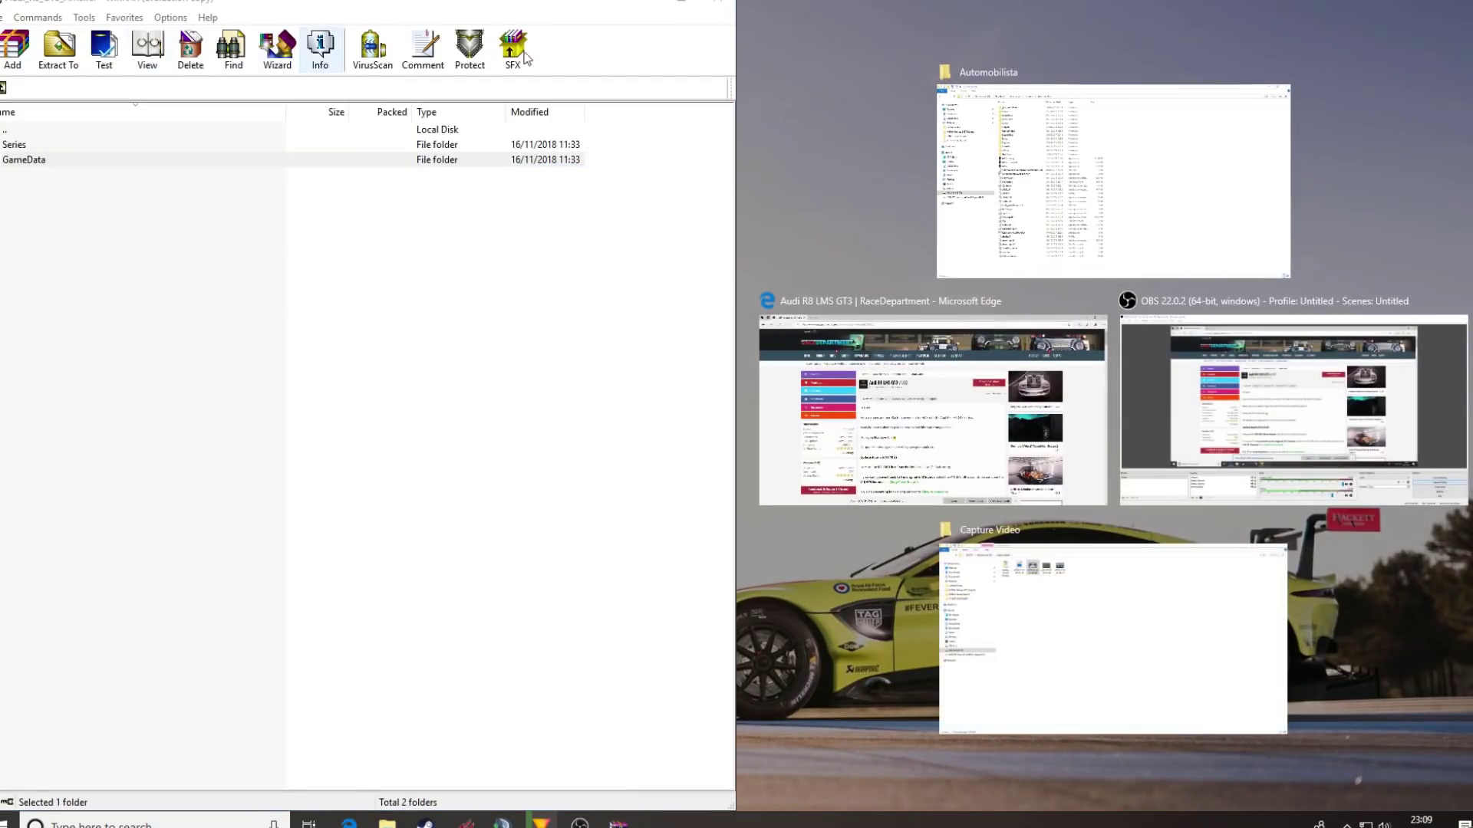
click(1197, 151)
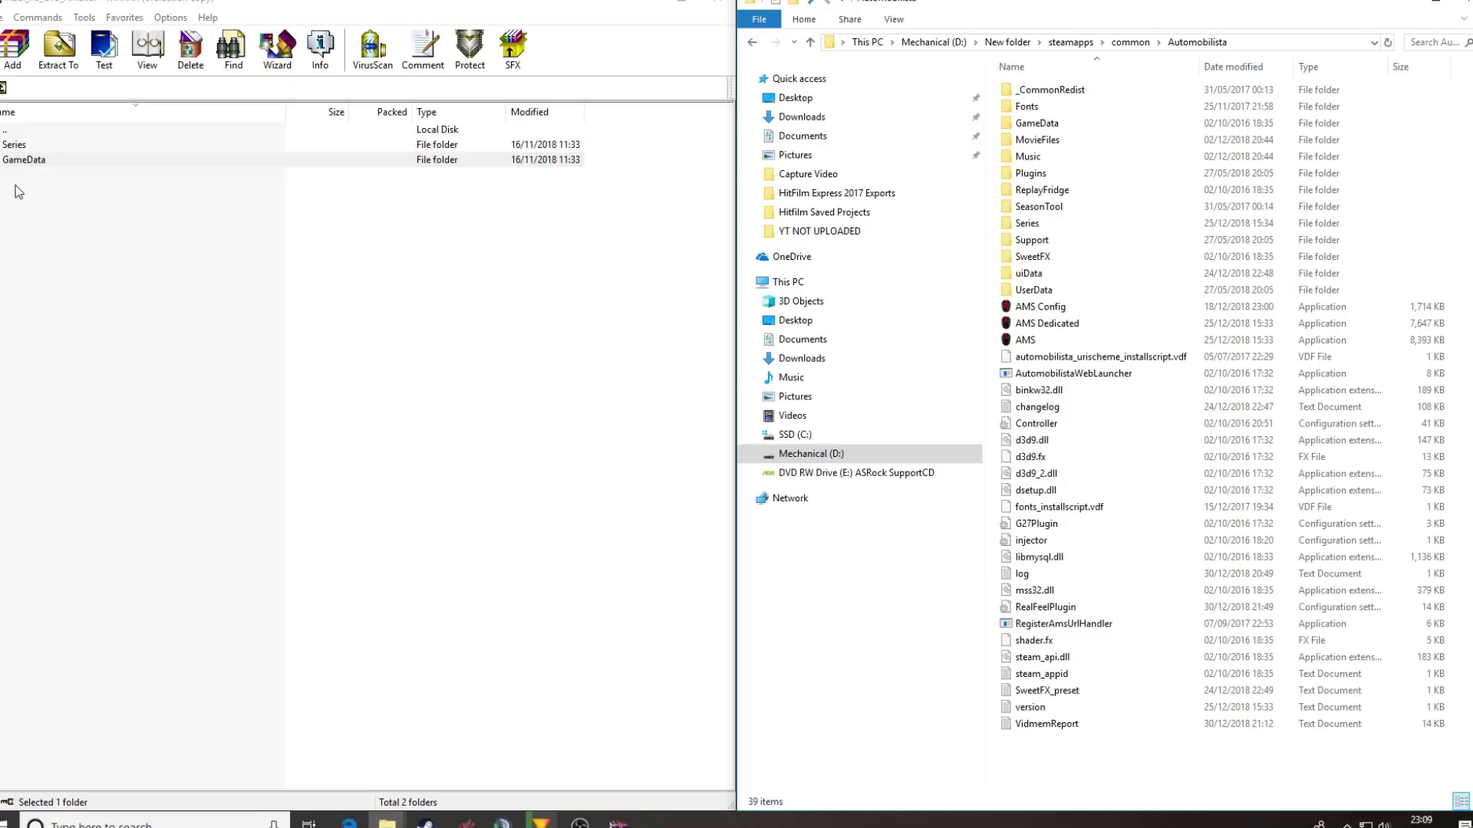
click(1038, 127)
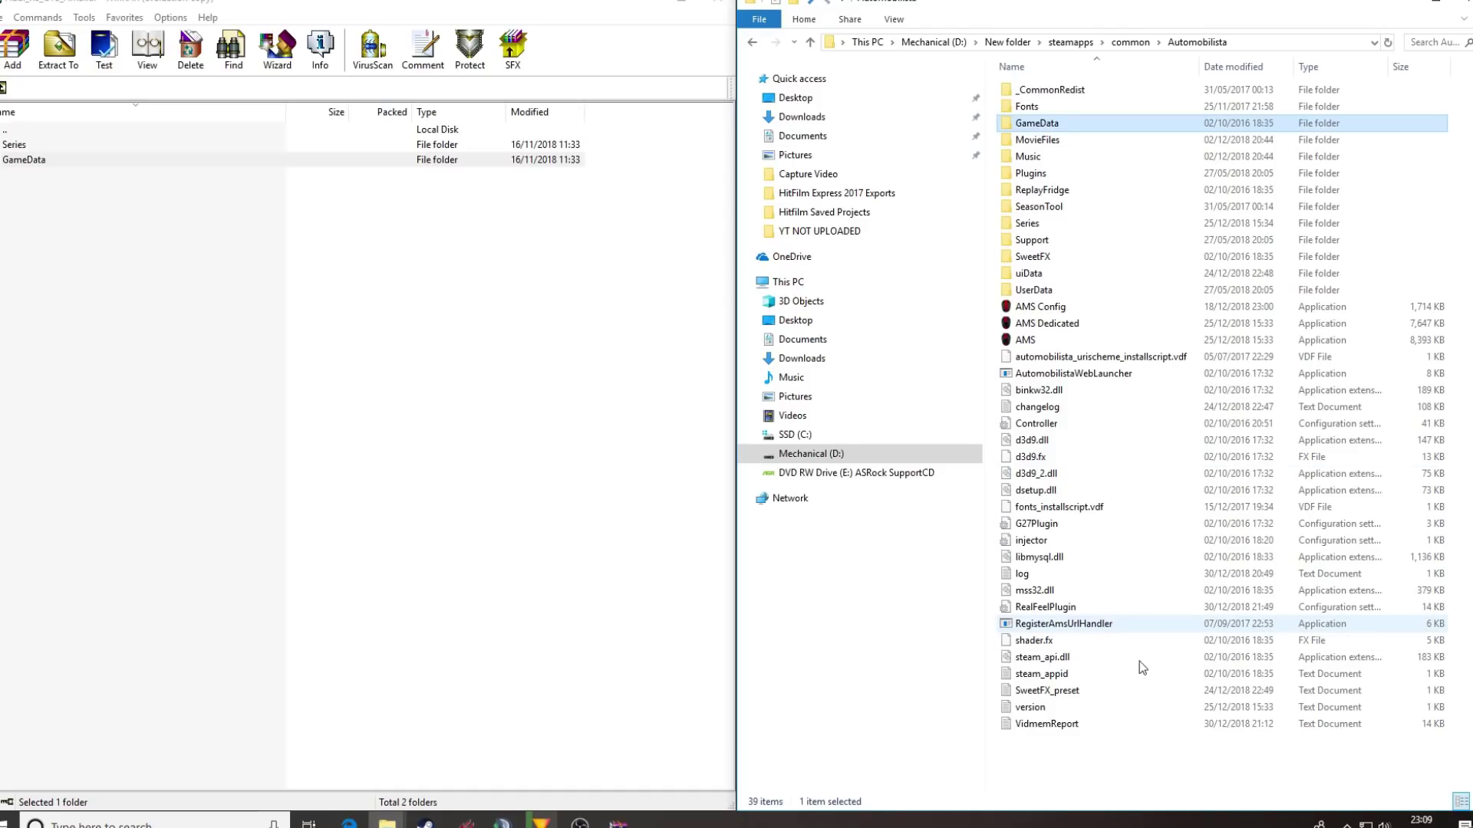
click(1027, 223)
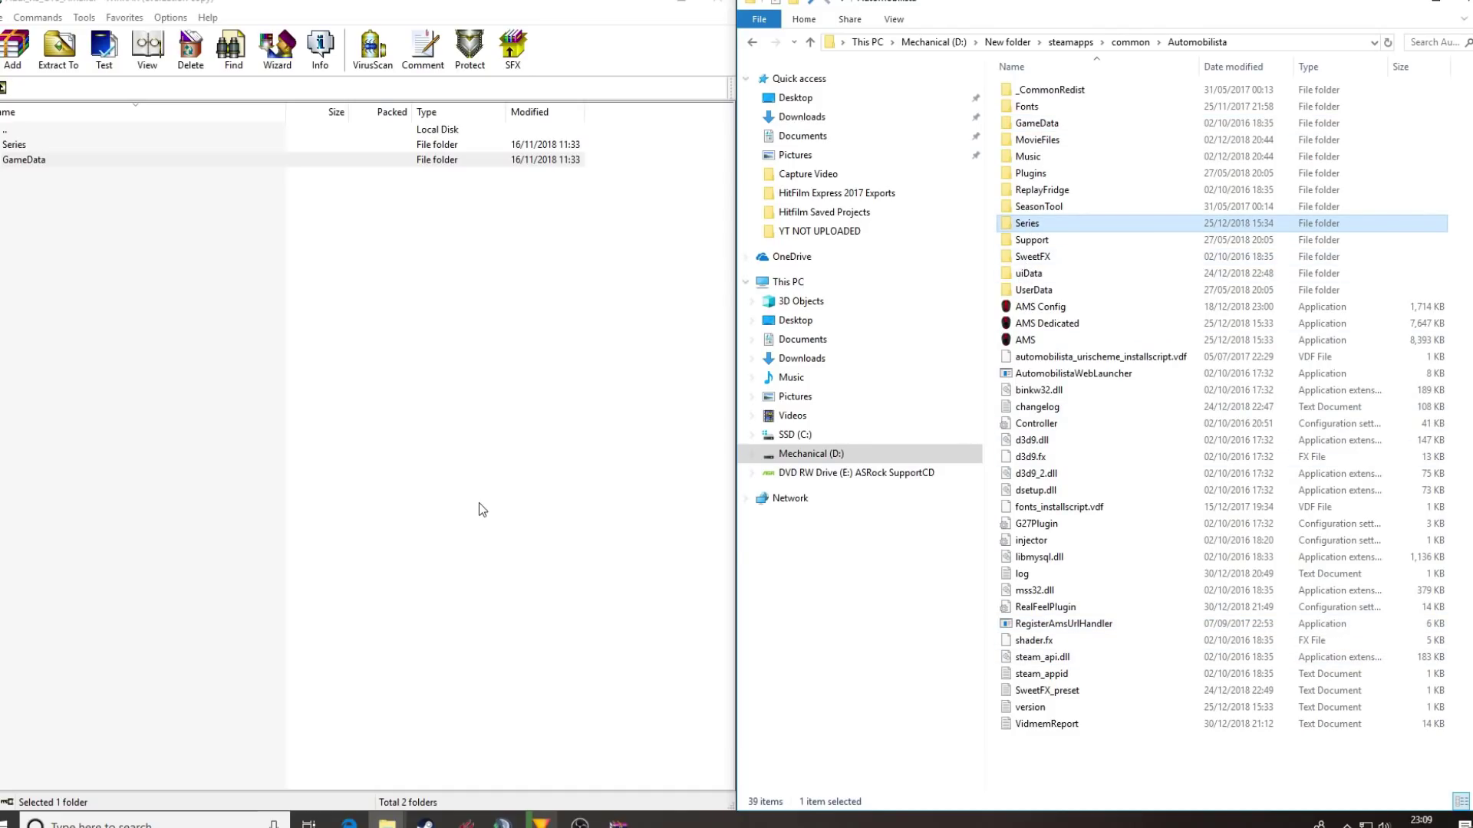
drag(14, 184, 983, 191)
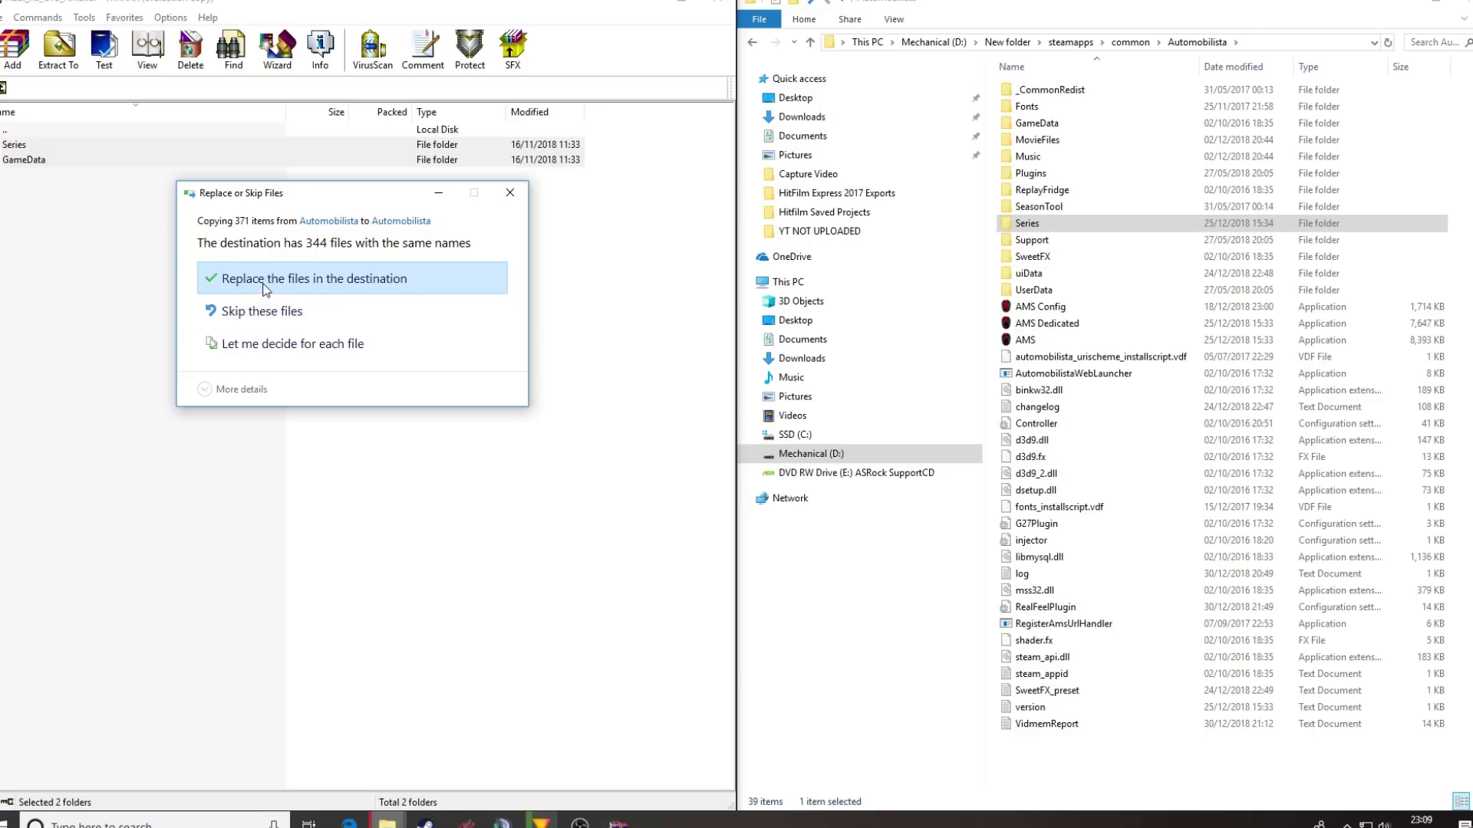
click(265, 284)
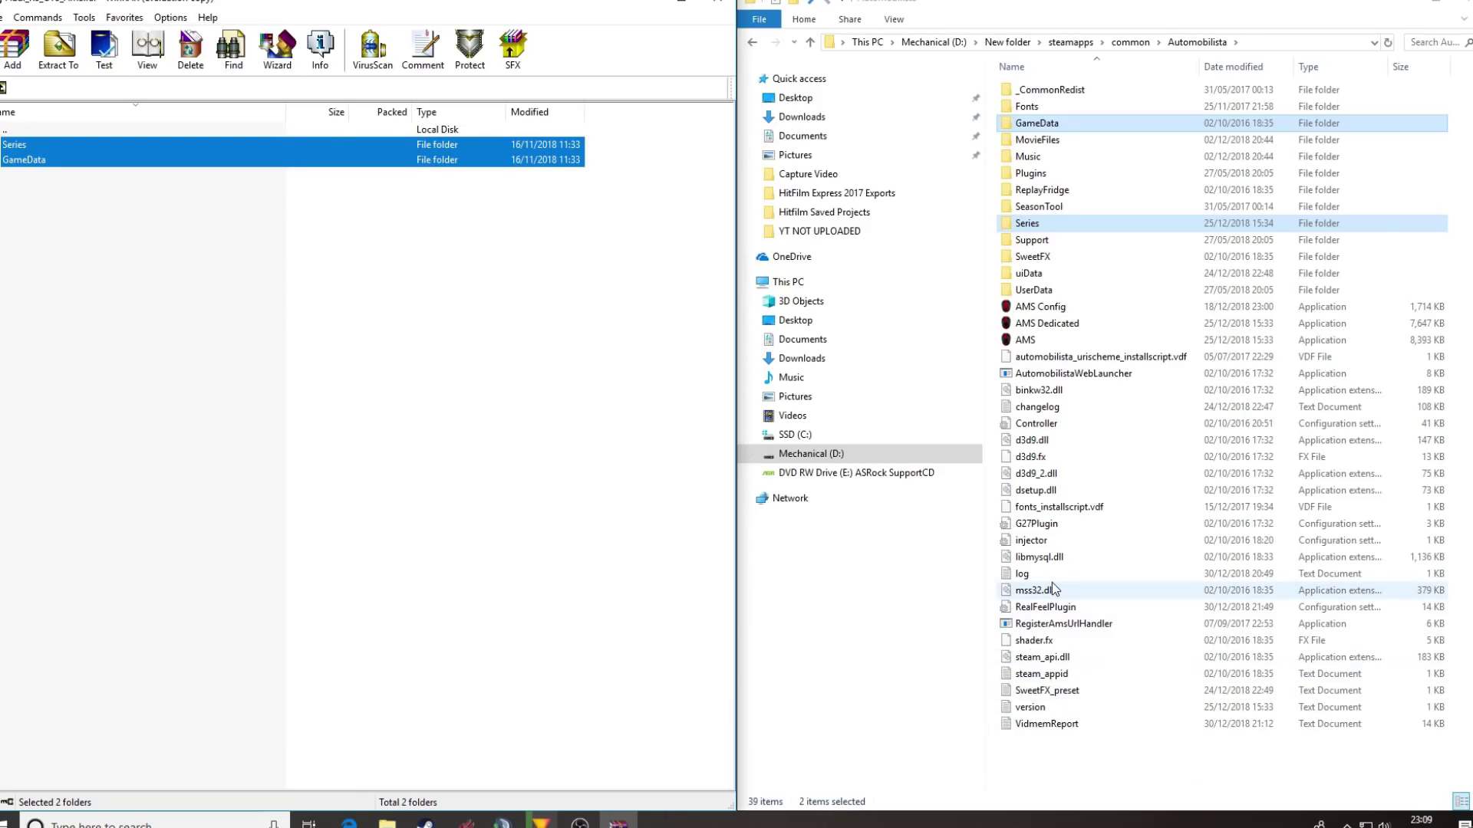
- Return to the Audi R8 LMS GT3 page in the browser and scroll down to the rating option
click(386, 820)
click(349, 821)
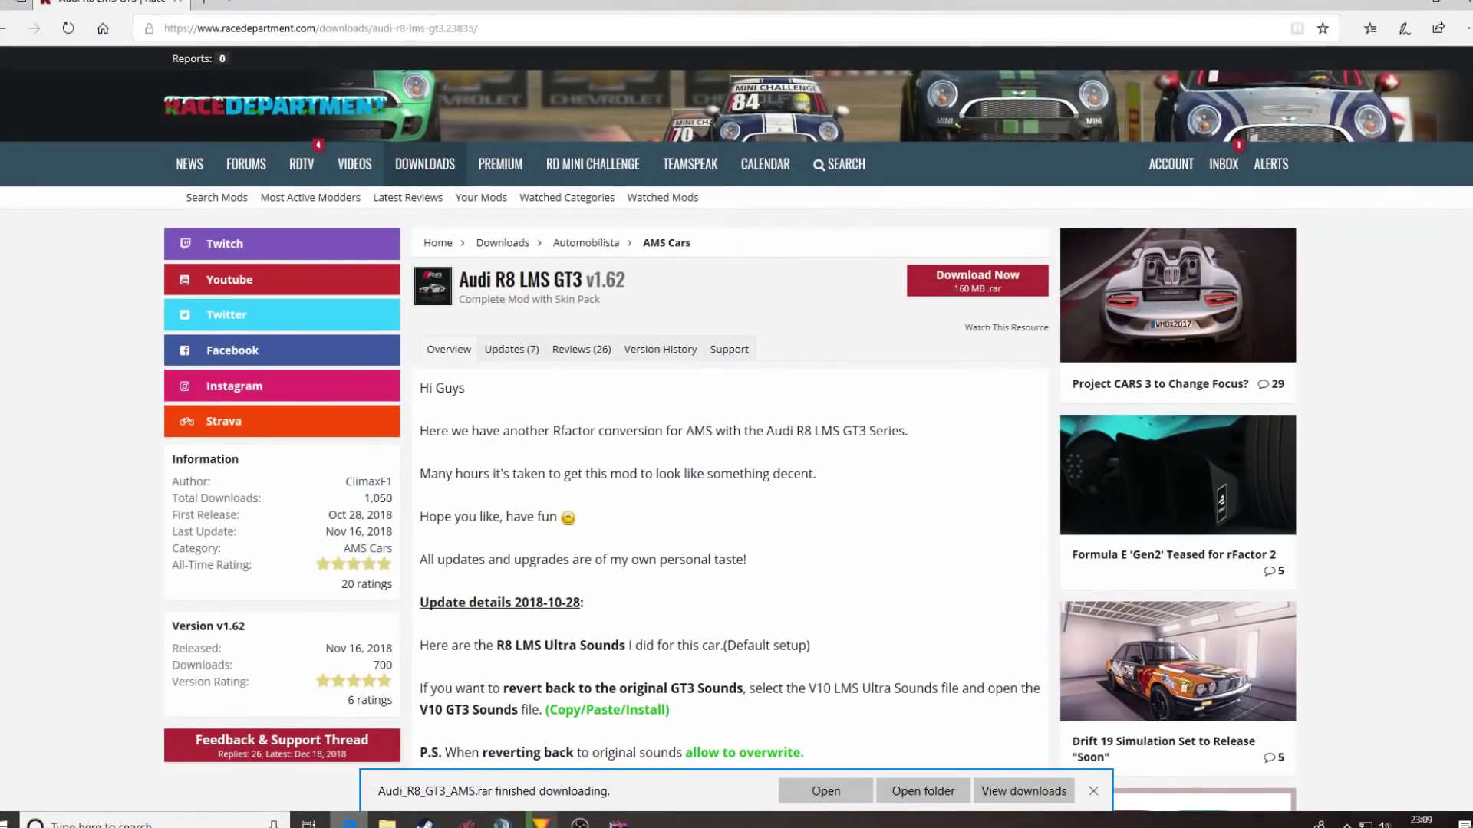
click(1093, 796)
scroll(592, 394, down, 15)
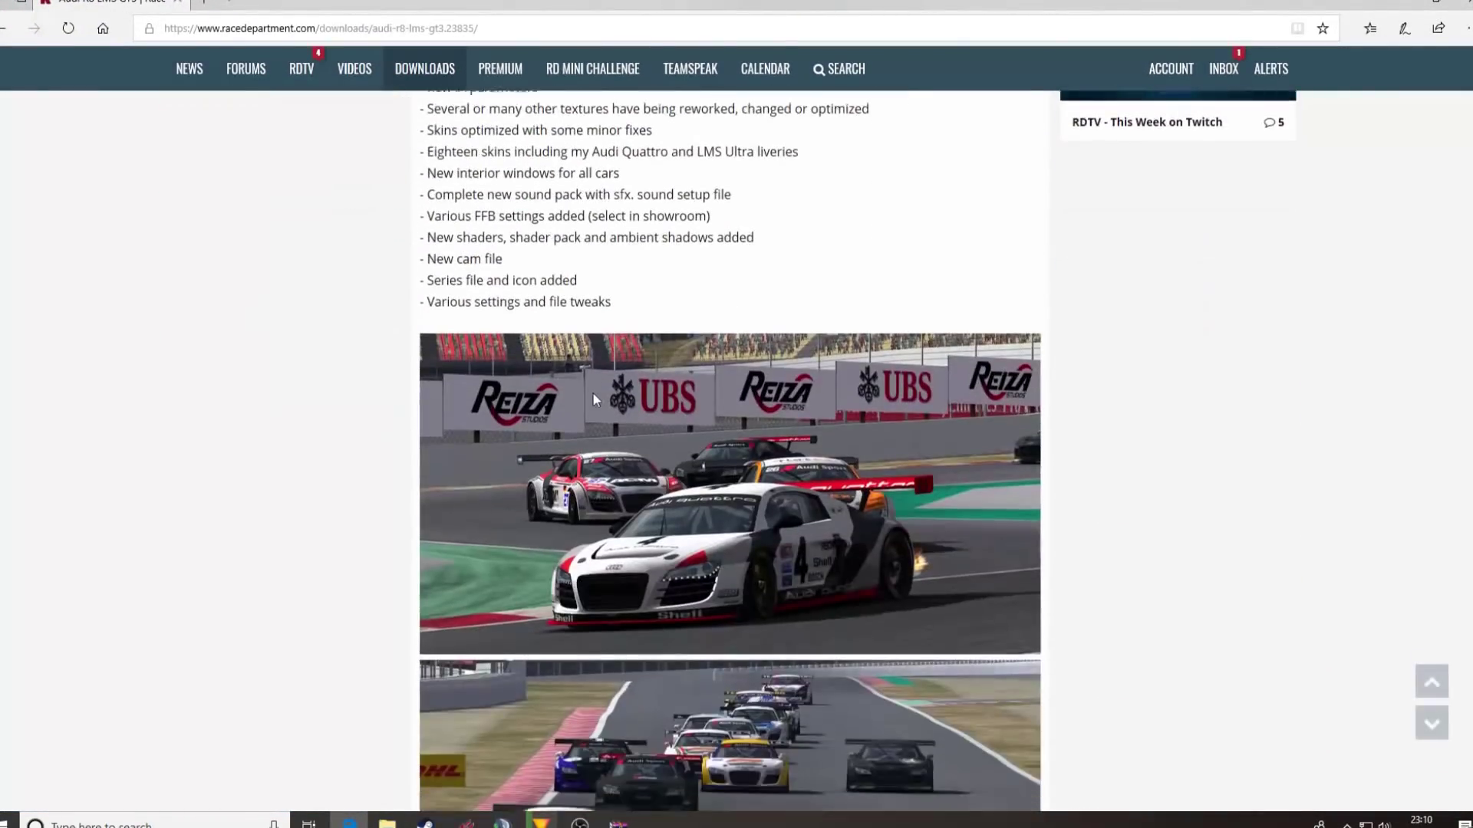
scroll(592, 393, down, 20)
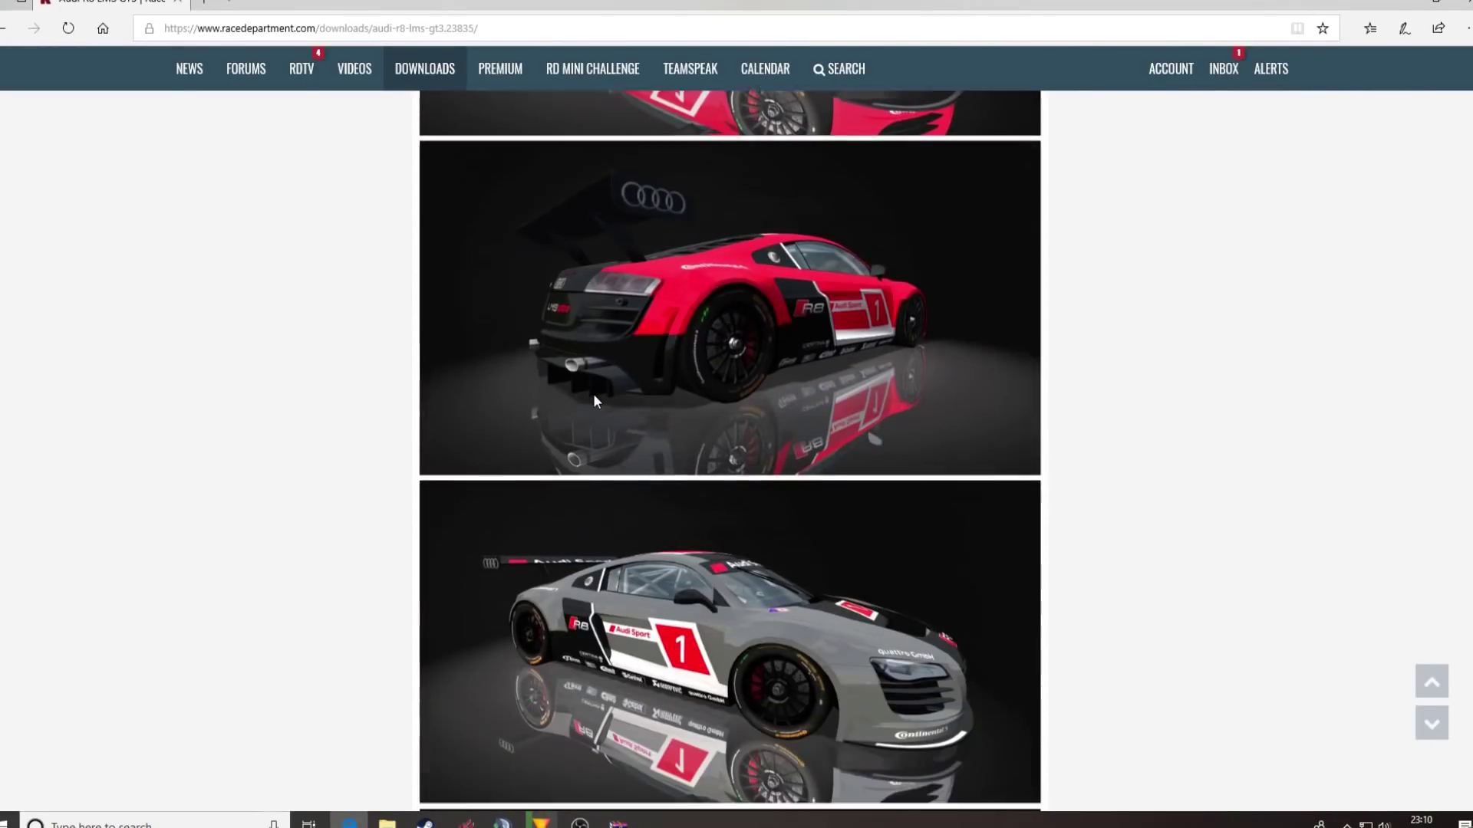
scroll(594, 401, down, 20)
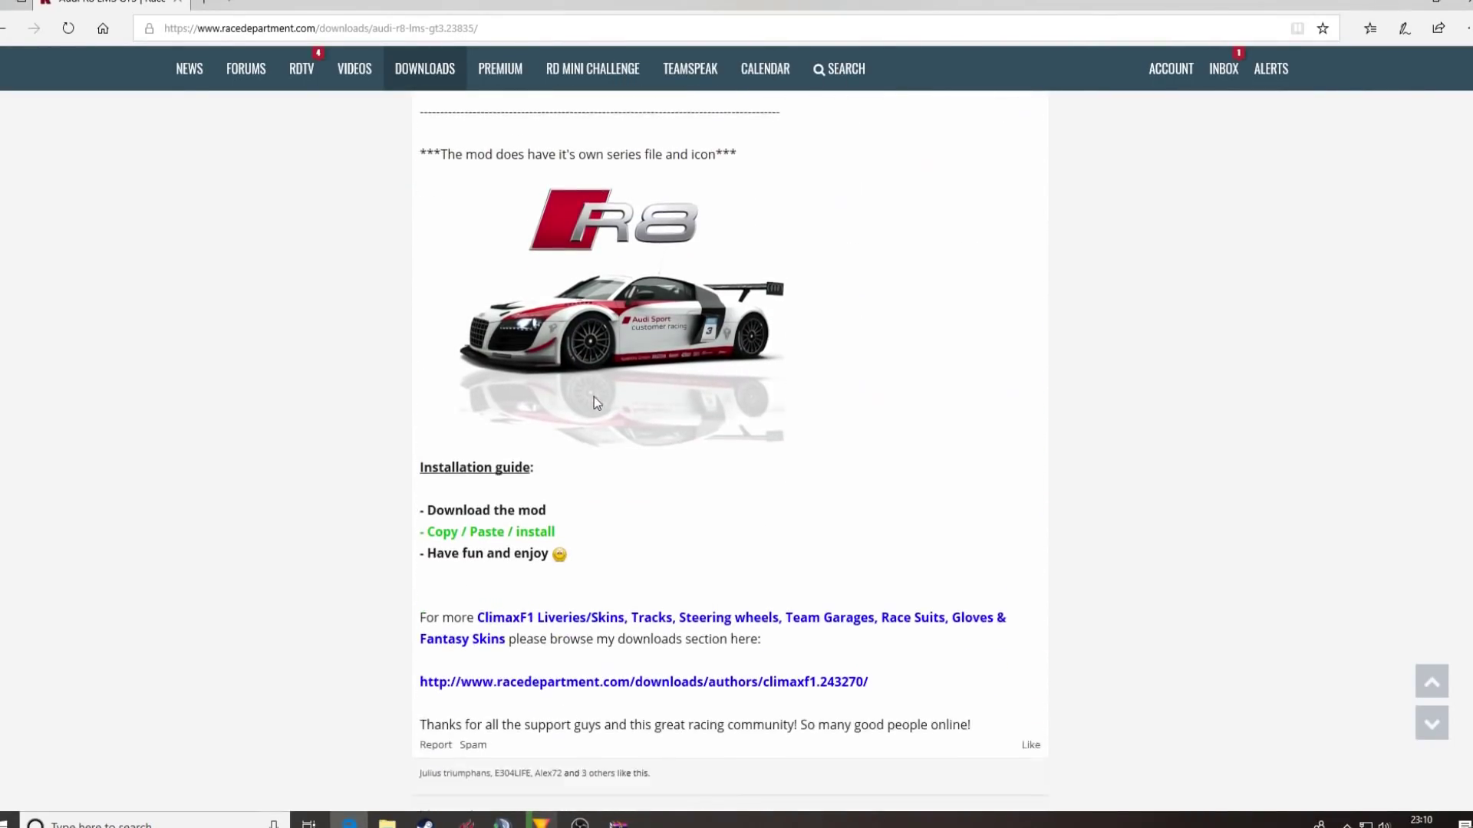
scroll(597, 402, down, 4)
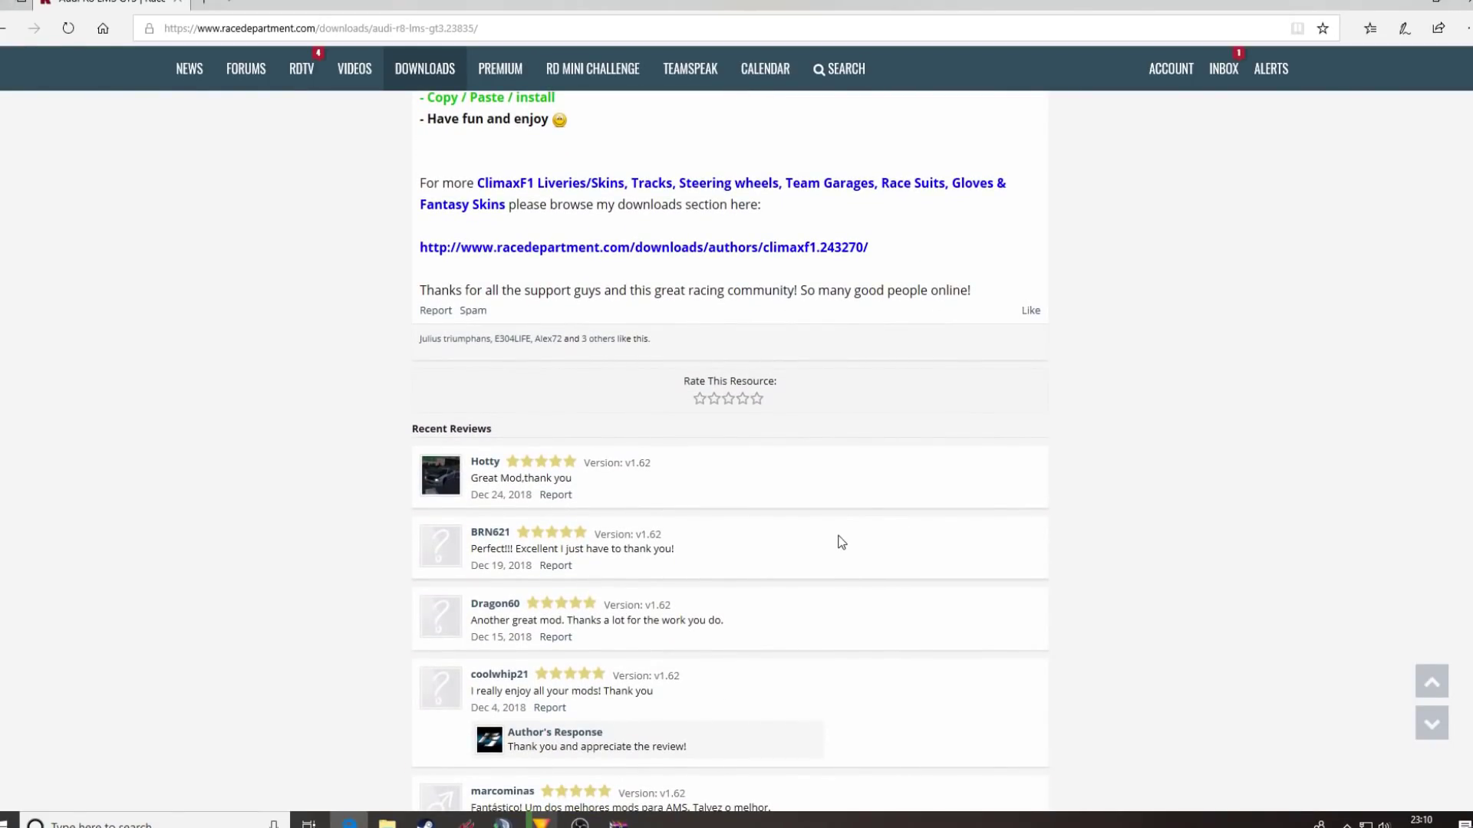
- Rate the Audi R8 mod five stars with a review starting 'Exc' and submit it
click(758, 400)
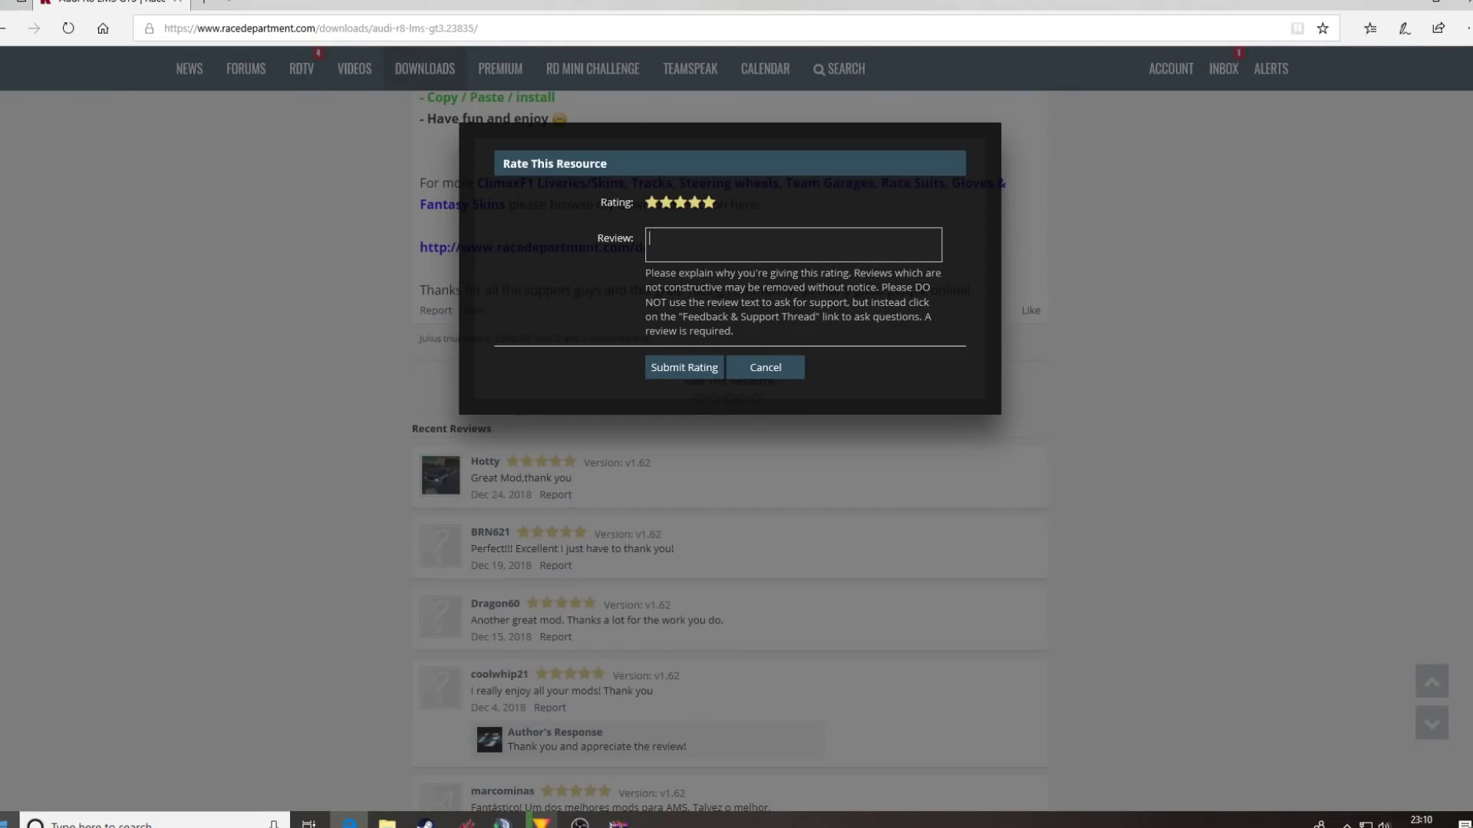
text(Exc)
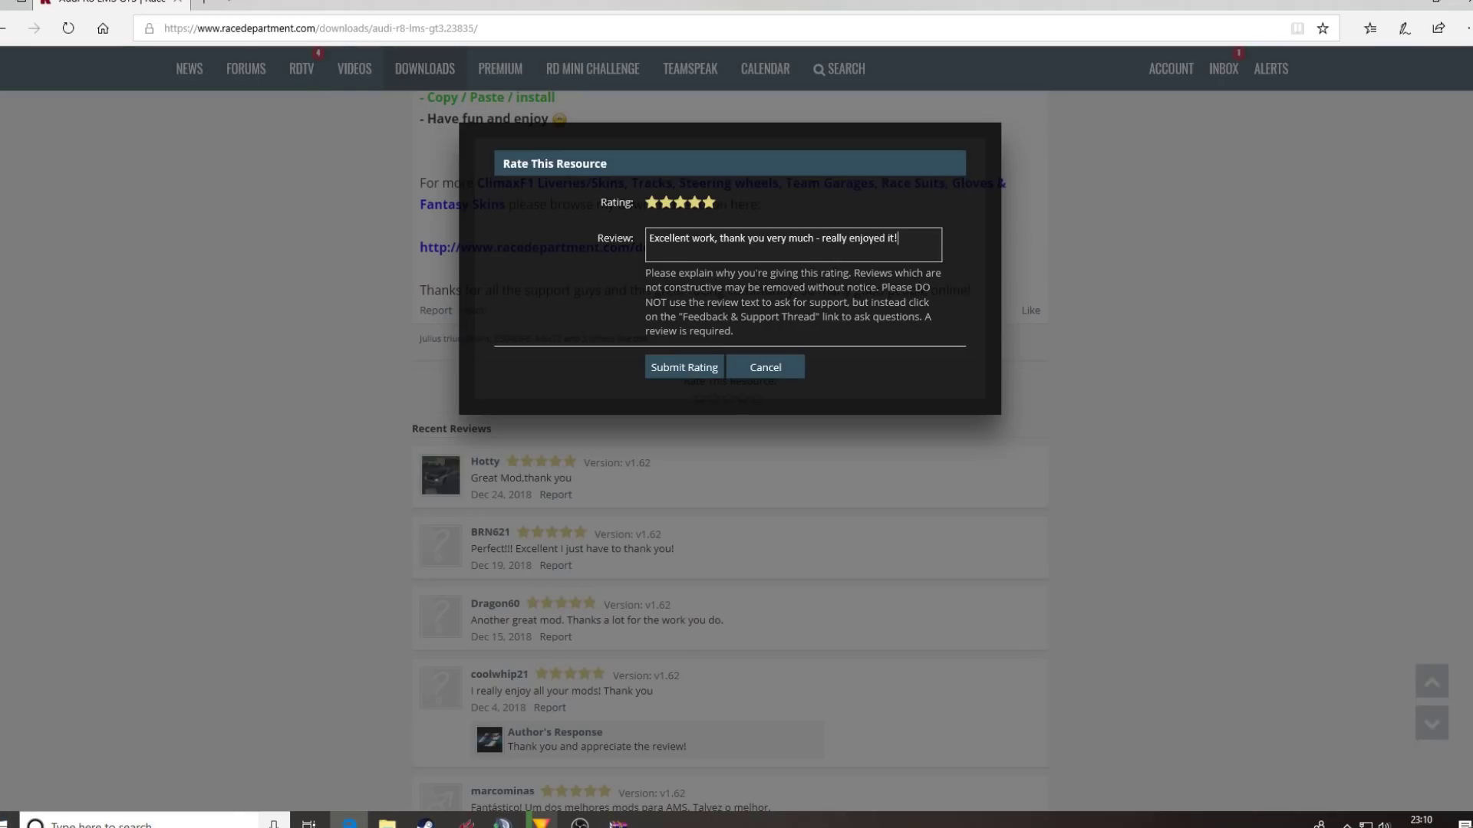
click(674, 365)
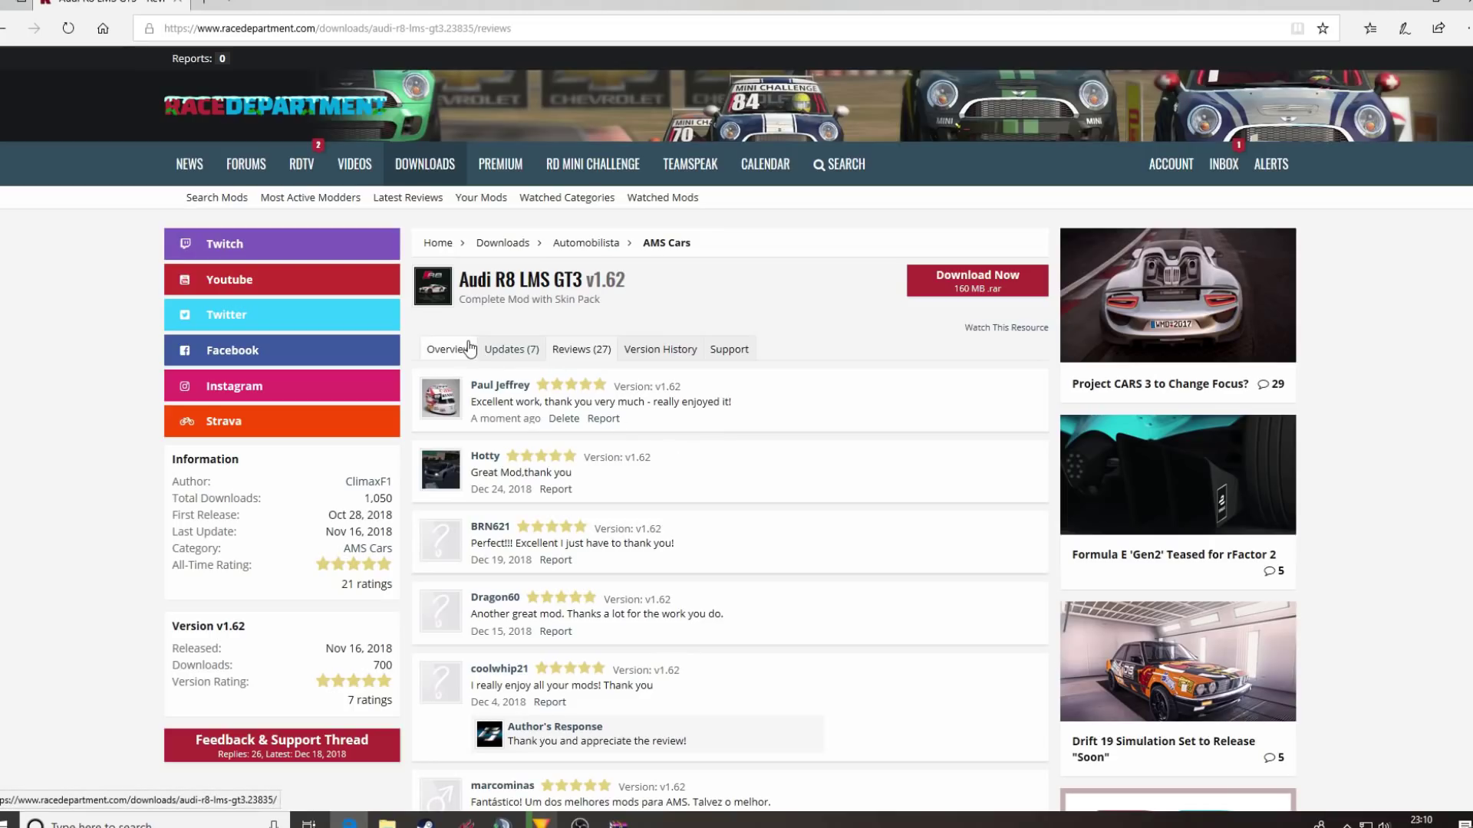
- Reopen the Audi R8 LMS GT3 page via AMS Cars and view its Updates, Version History and Discussion
click(675, 245)
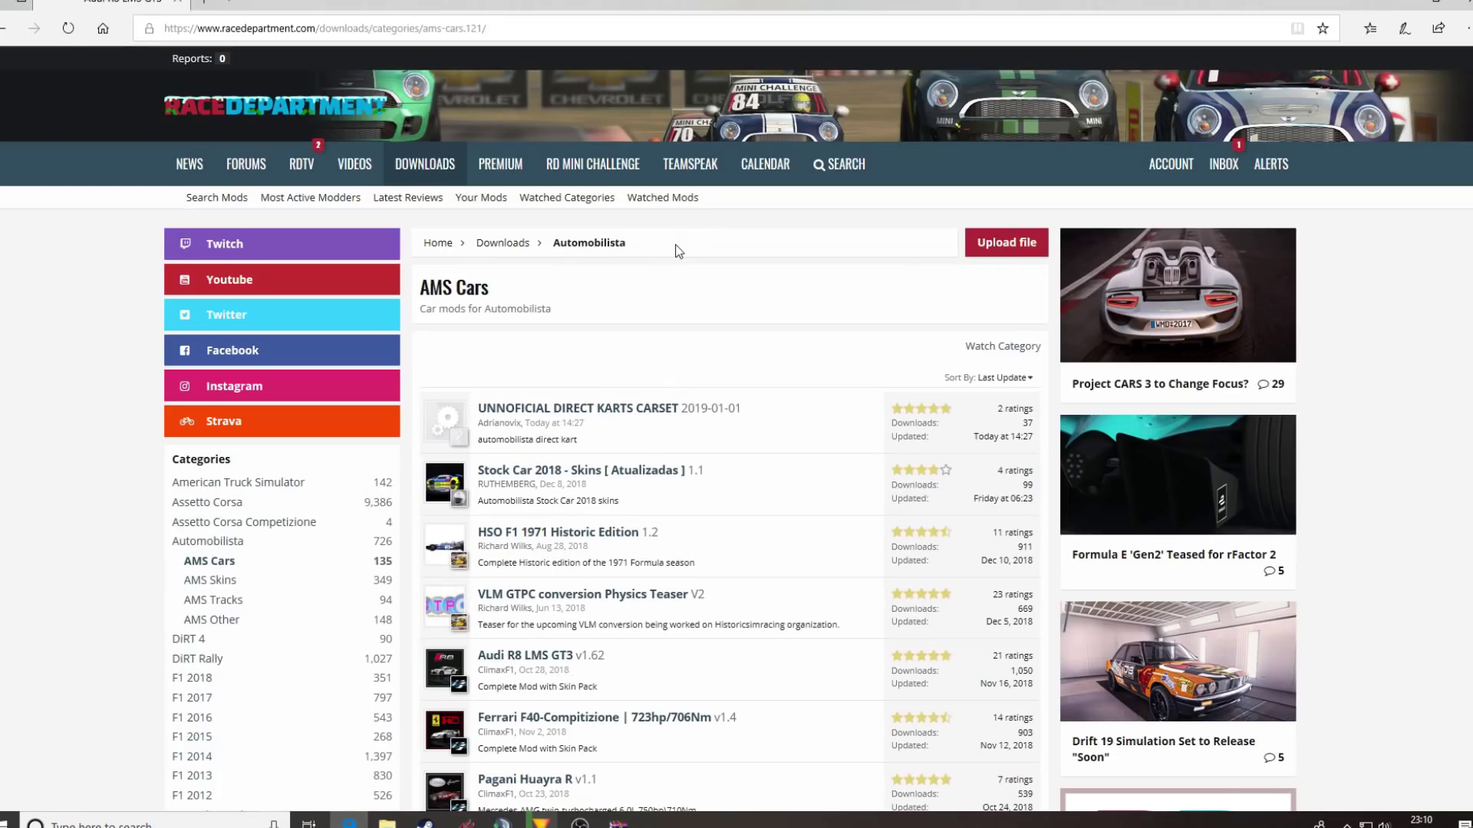
click(509, 657)
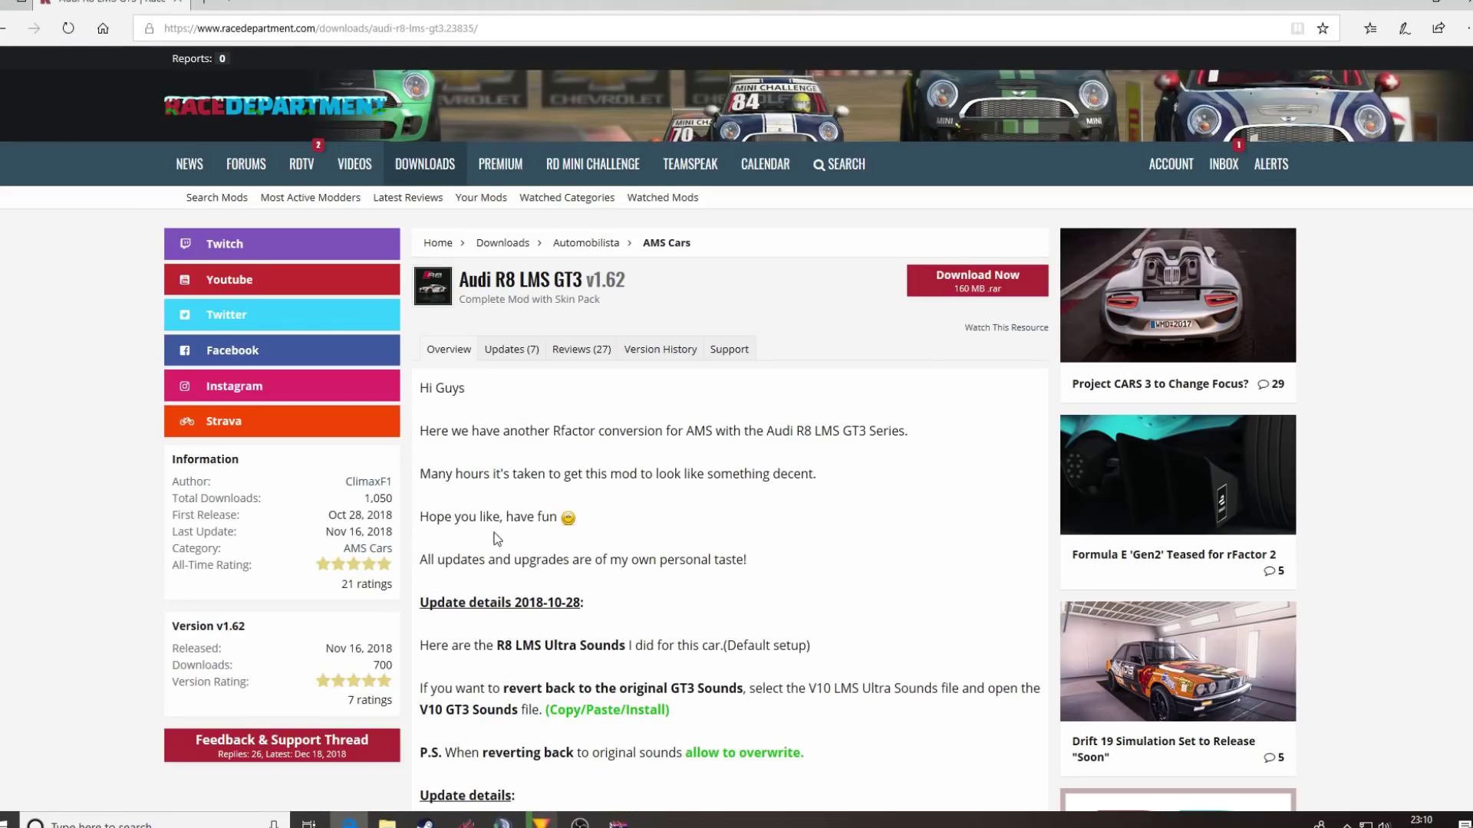
click(508, 349)
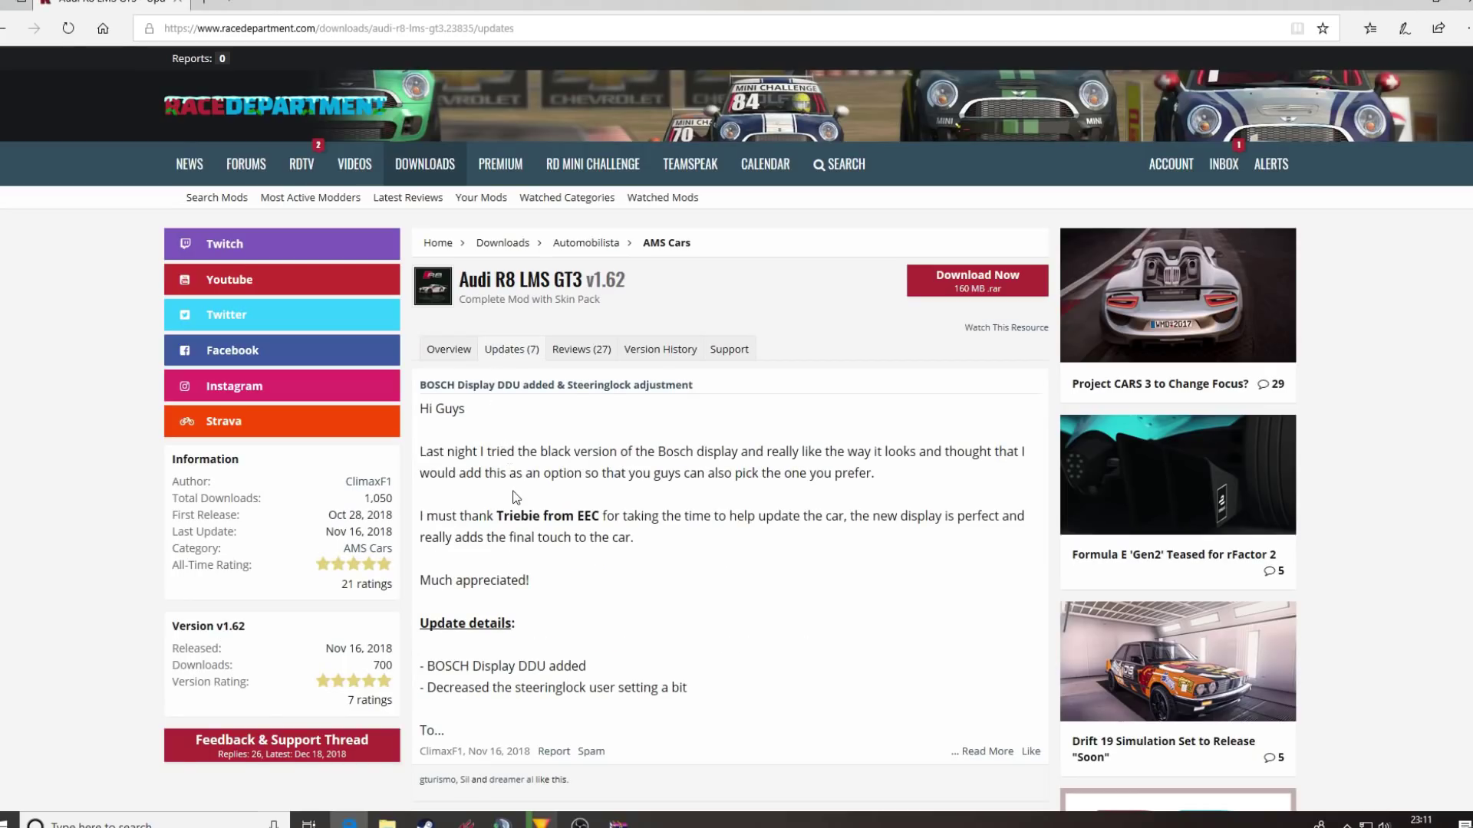
scroll(497, 391, down, 2)
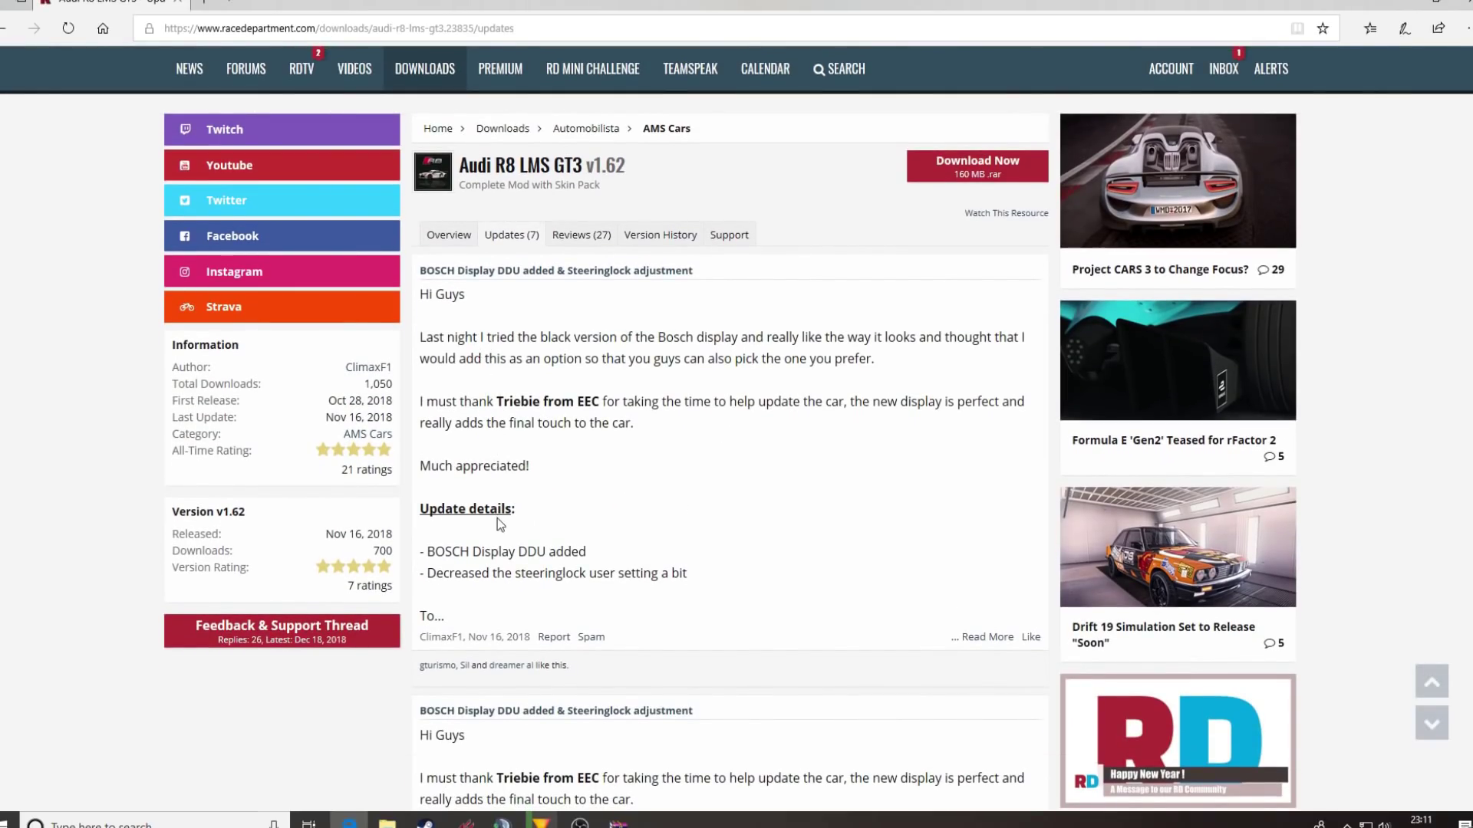
scroll(506, 460, down, 3)
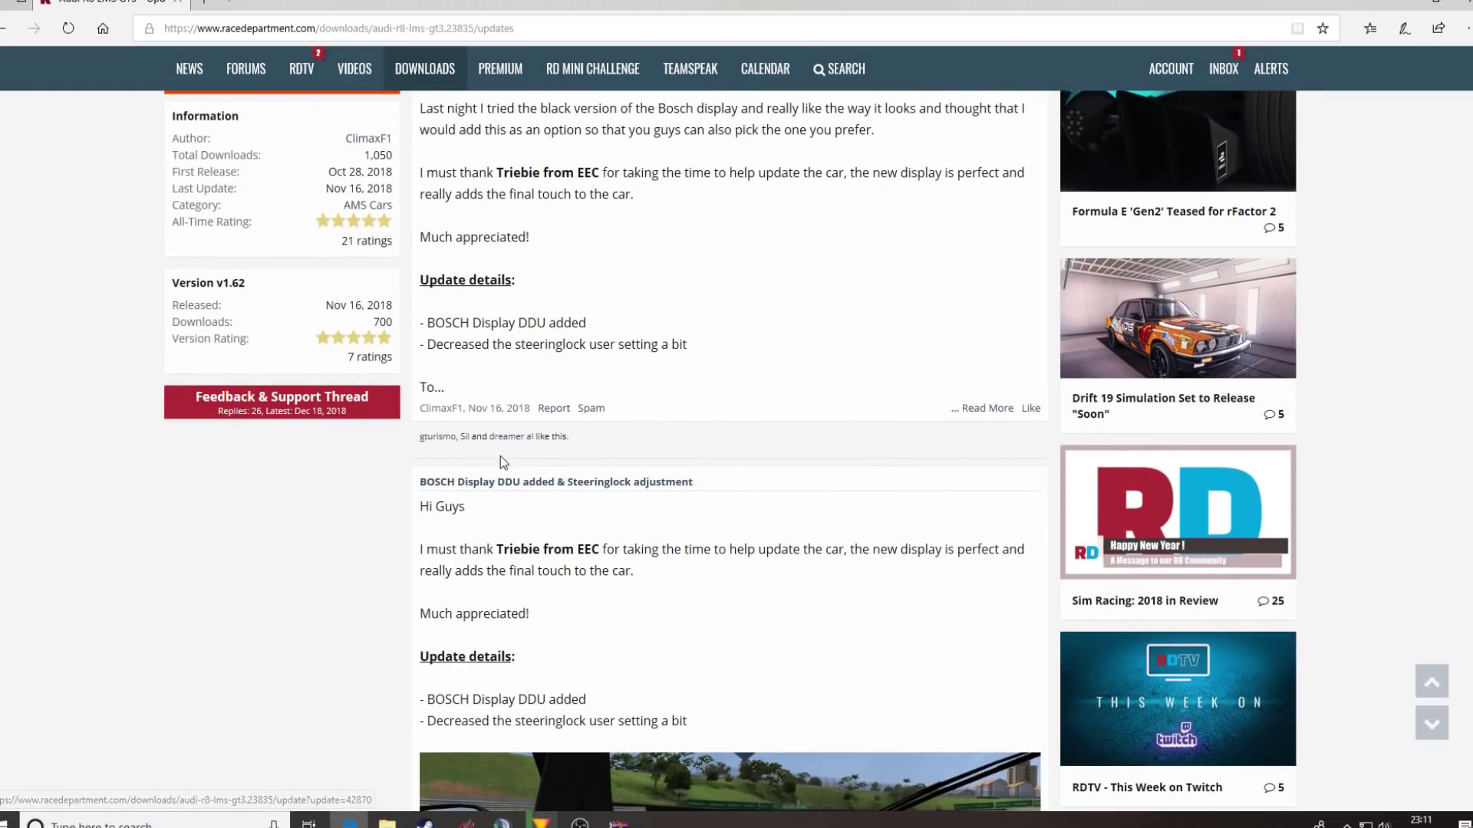
scroll(548, 500, up, 4)
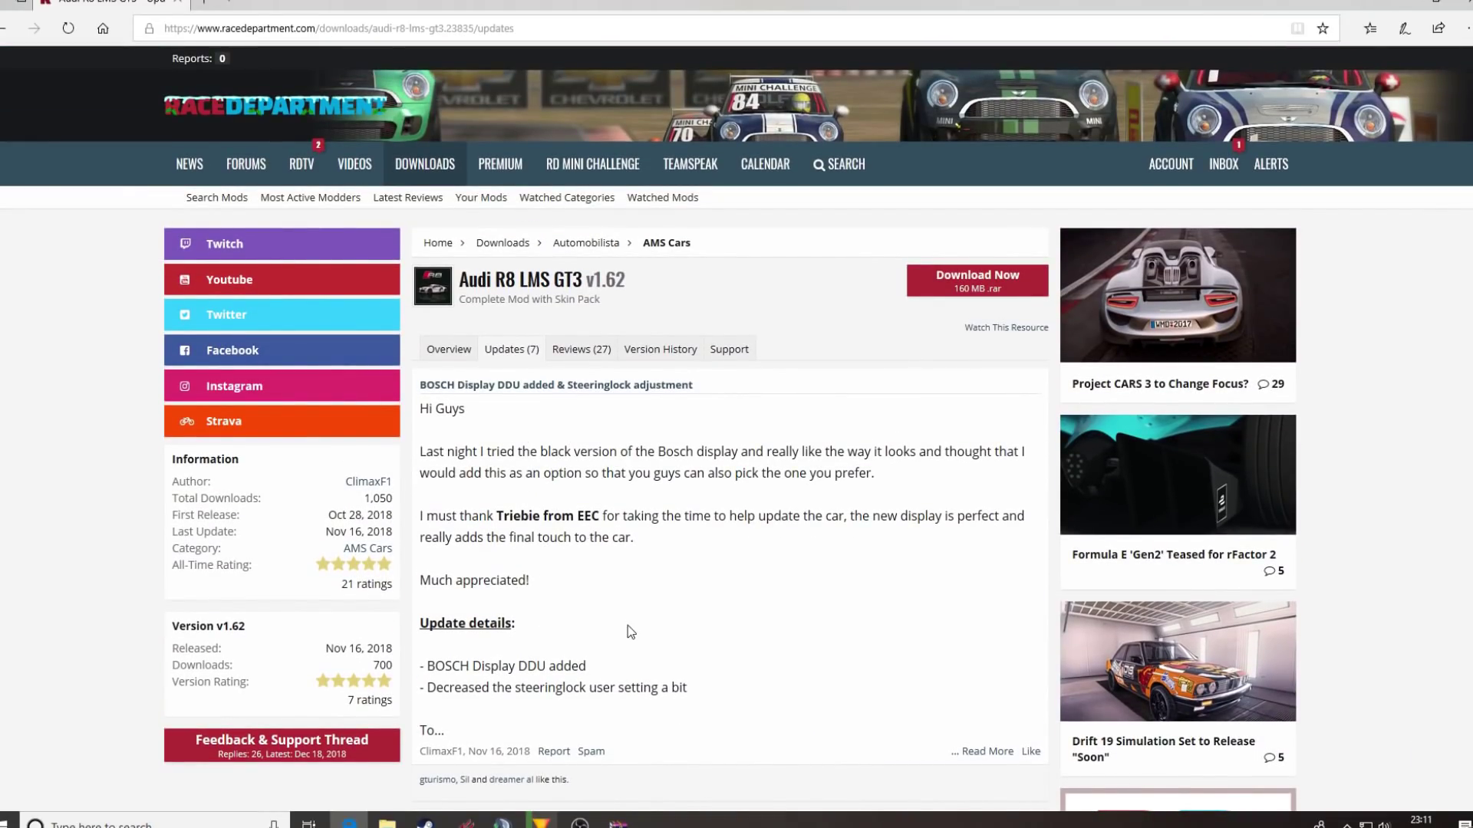
click(656, 357)
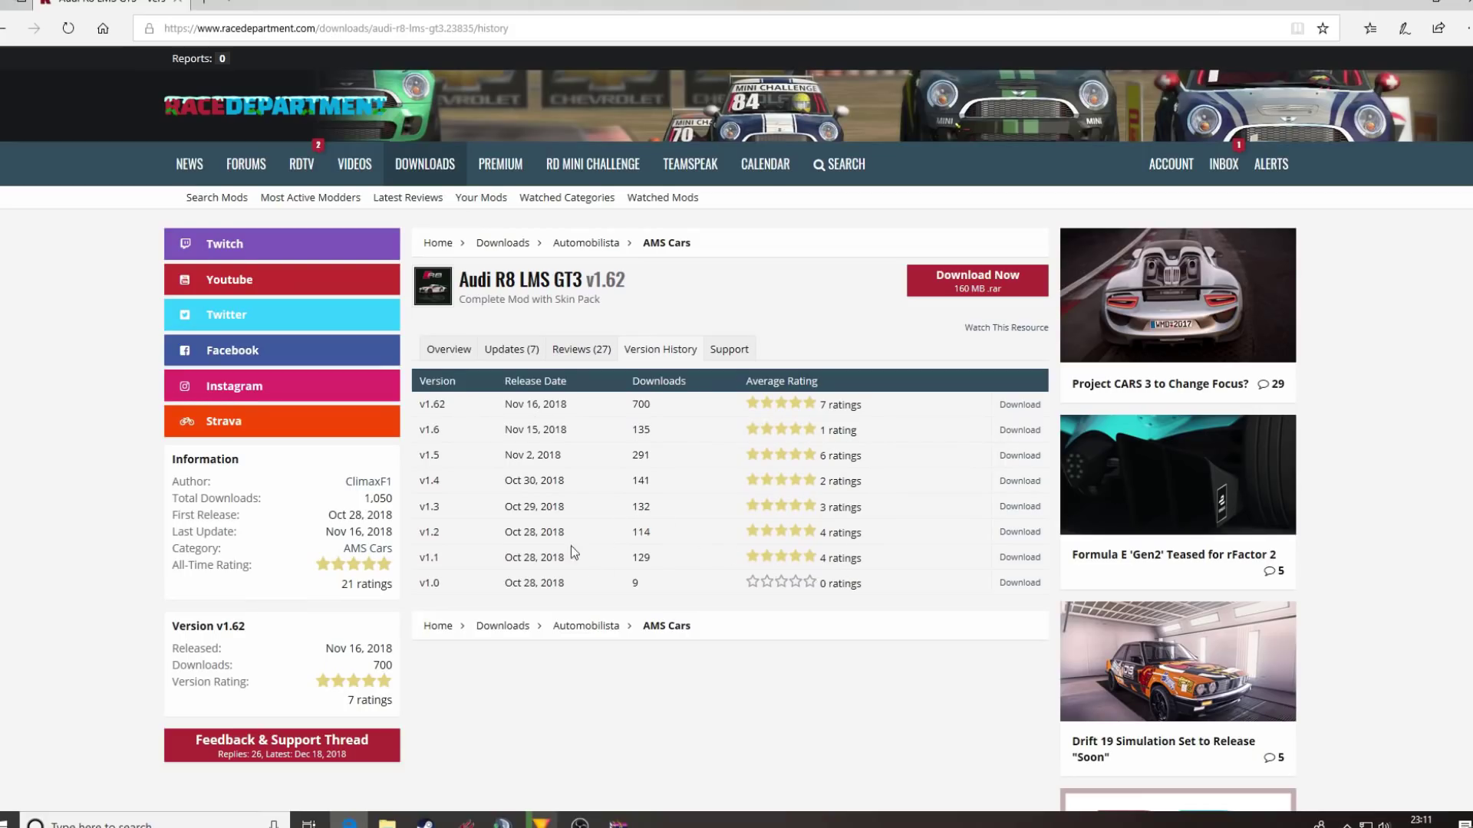
click(725, 351)
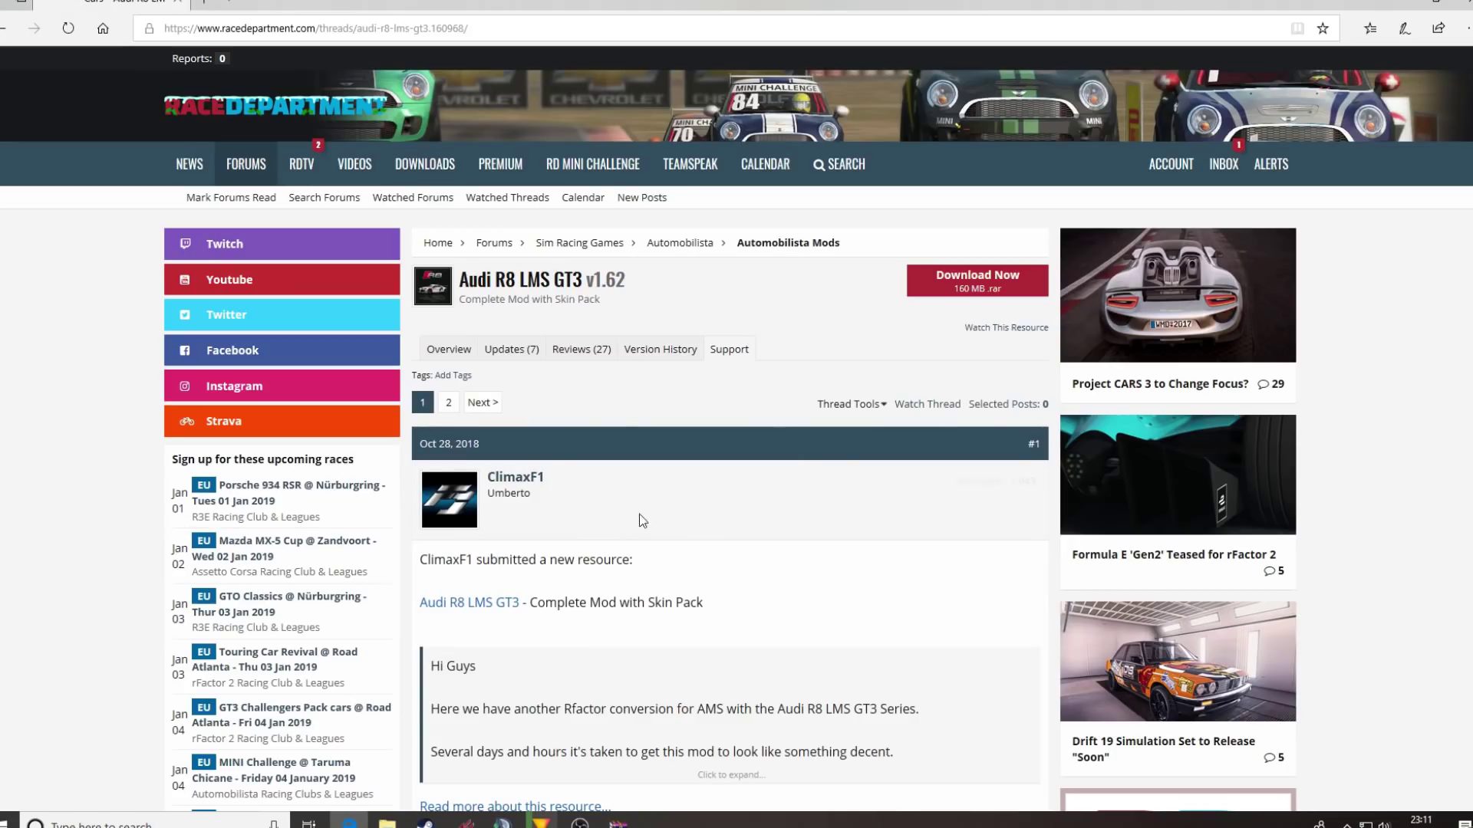
- Skim the Audi R8 support thread, then return to the RaceDepartment home page
scroll(656, 536, down, 8)
scroll(660, 586, down, 15)
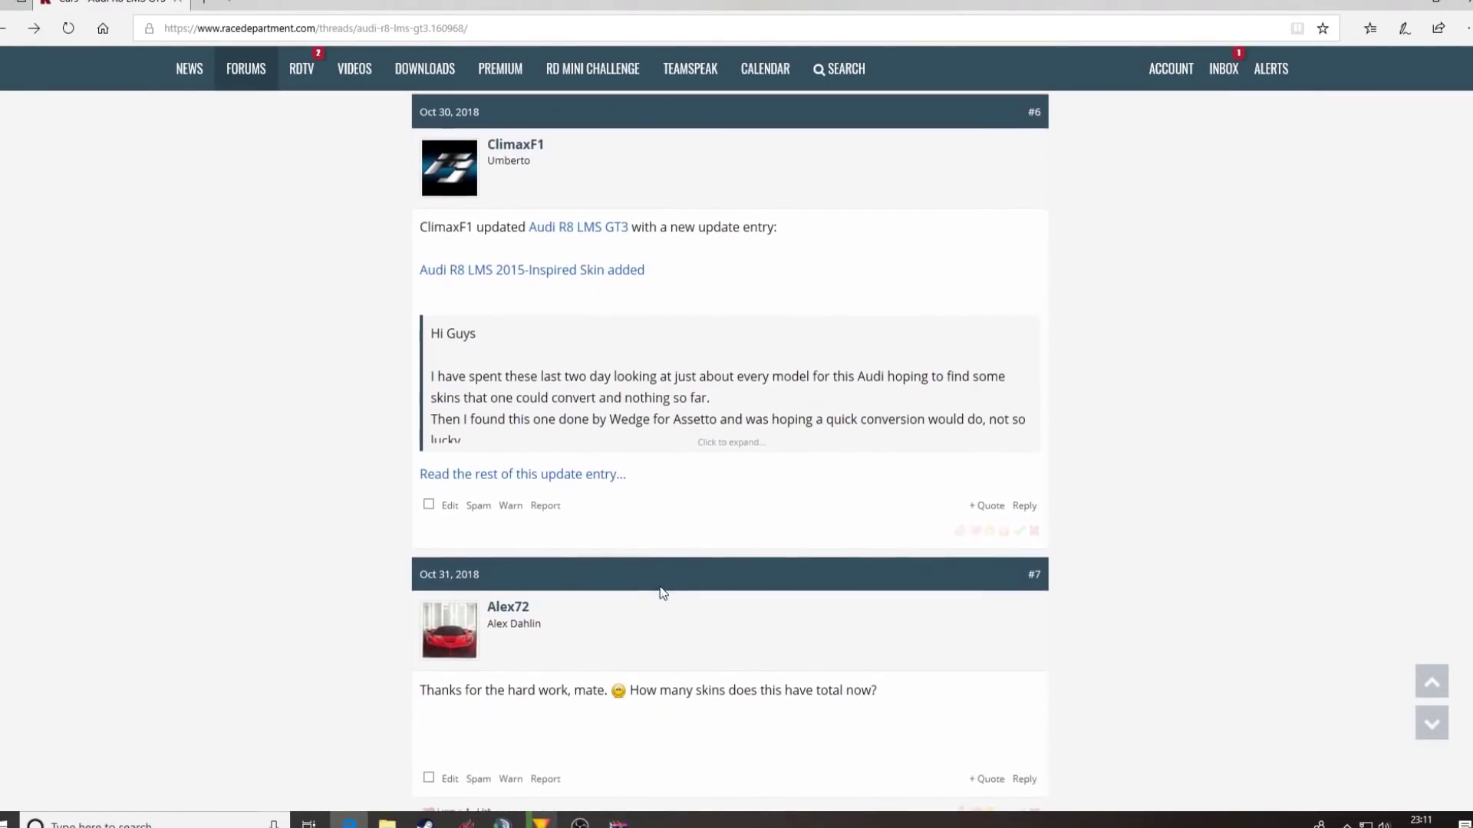
scroll(610, 629, down, 10)
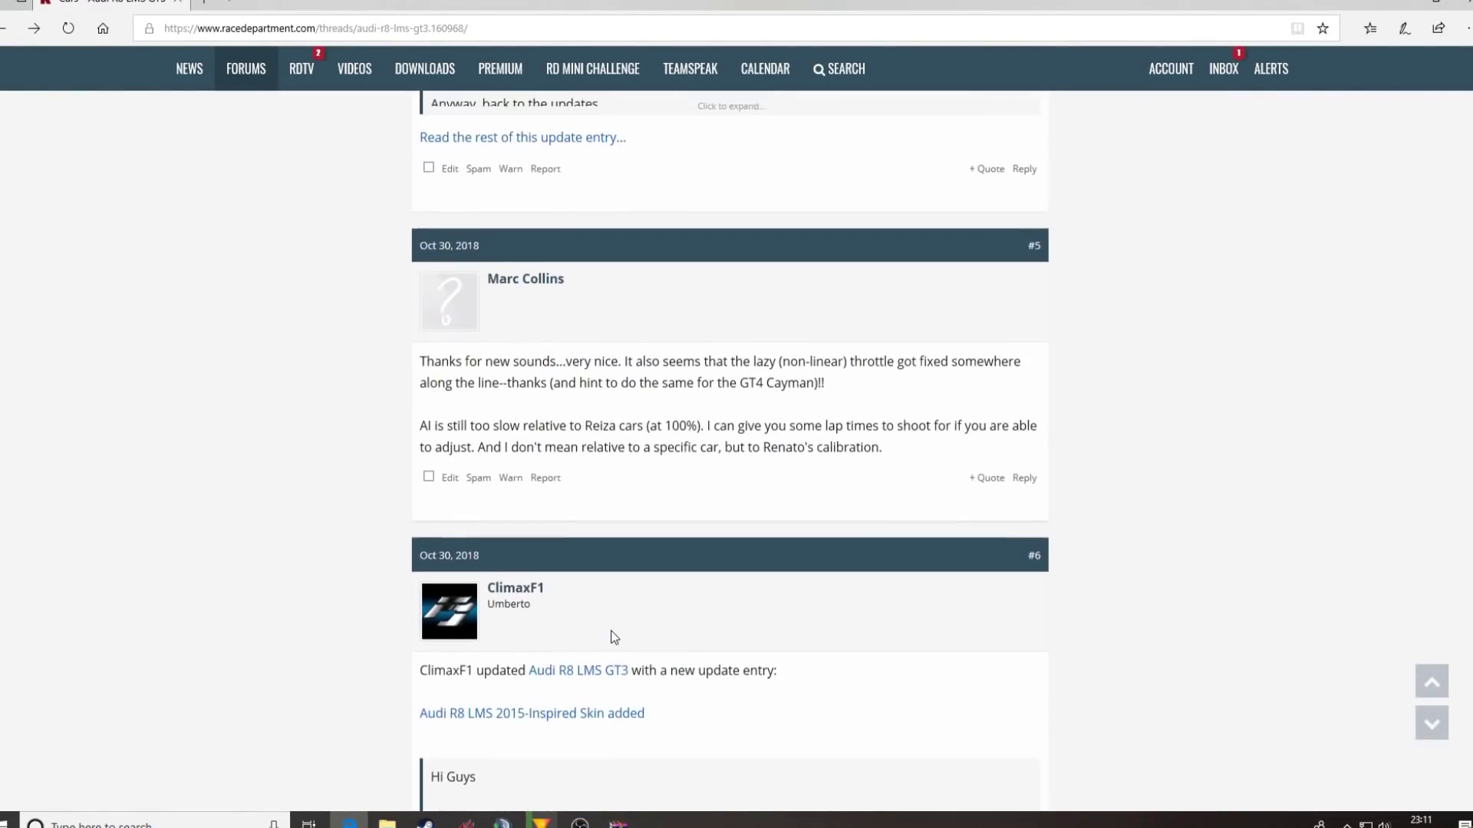
key(Home)
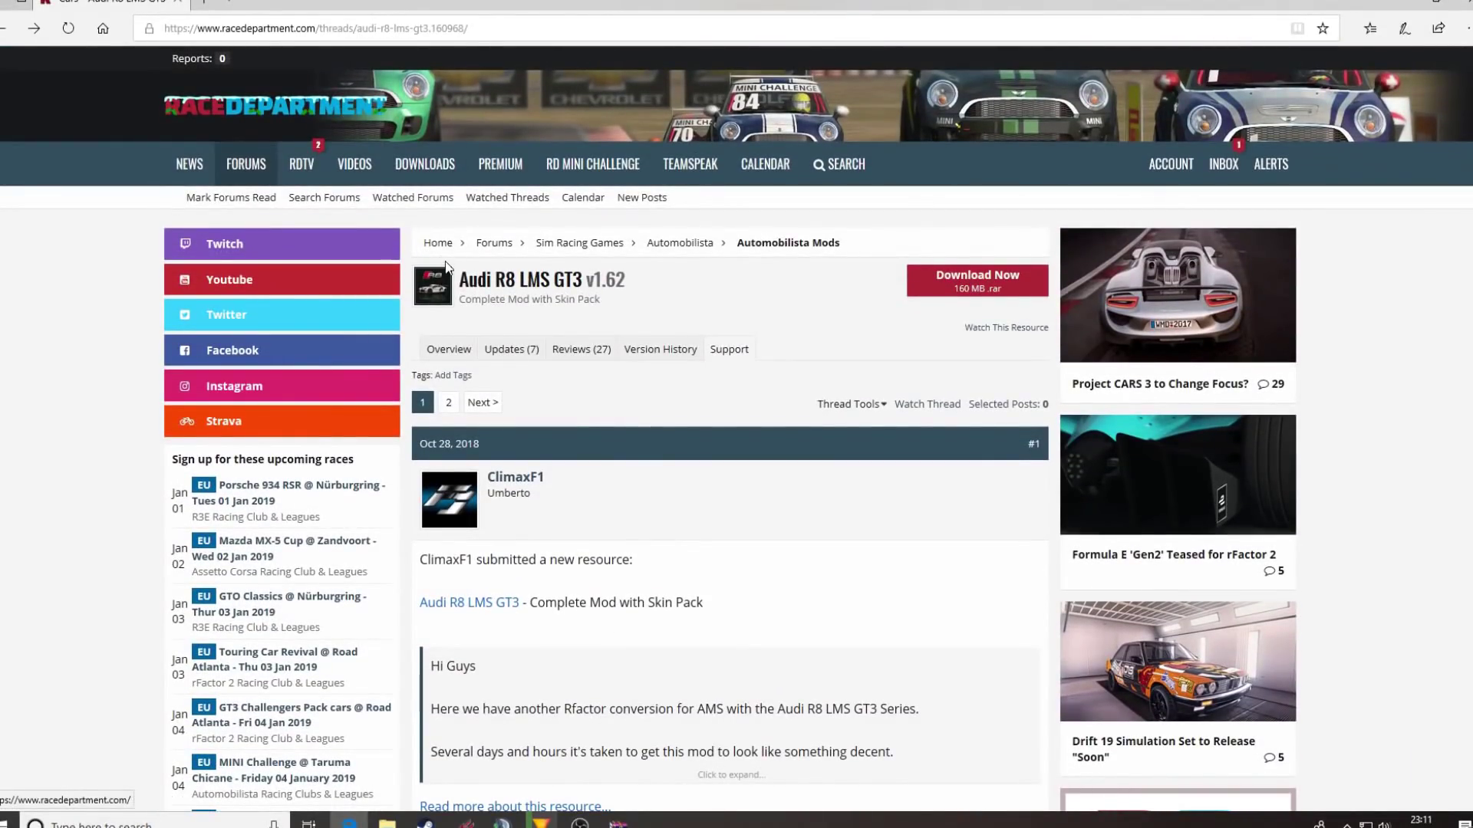
click(416, 290)
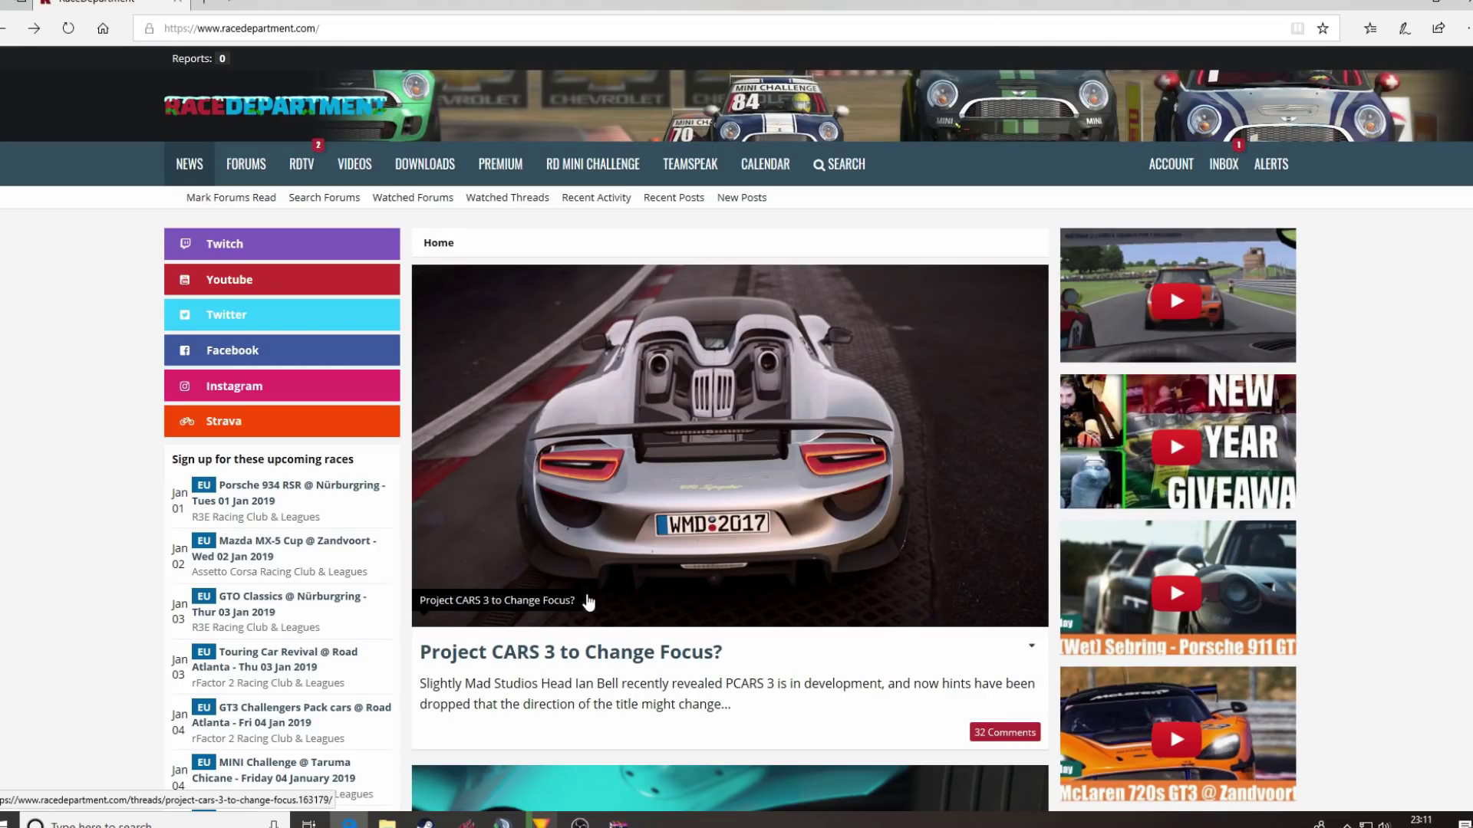
- Go through Downloads > Automobilista > AMS Tracks and open the Okayama (3 Seasons, 2 Layouts) page
click(429, 175)
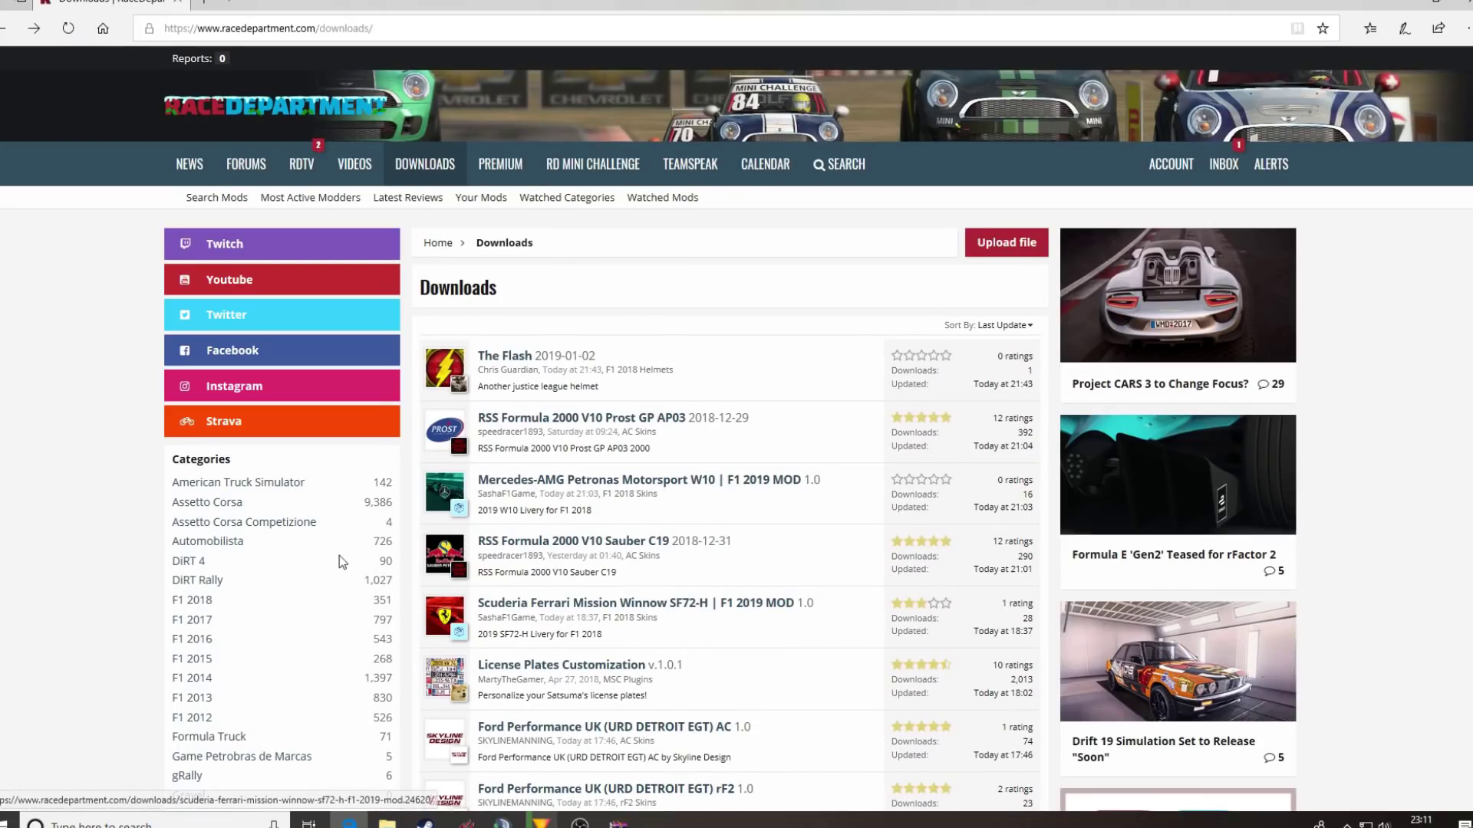
click(235, 546)
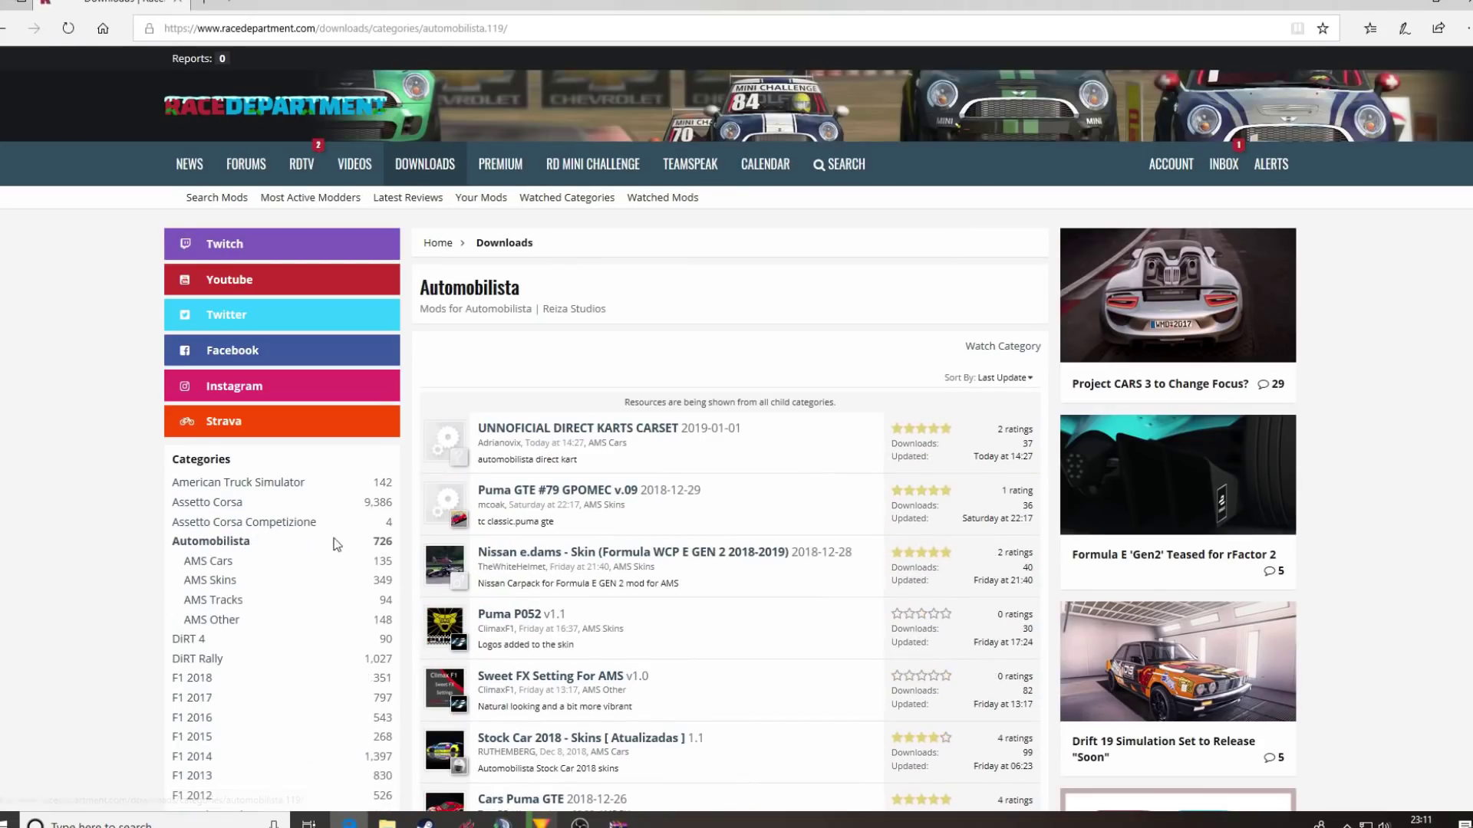
click(218, 604)
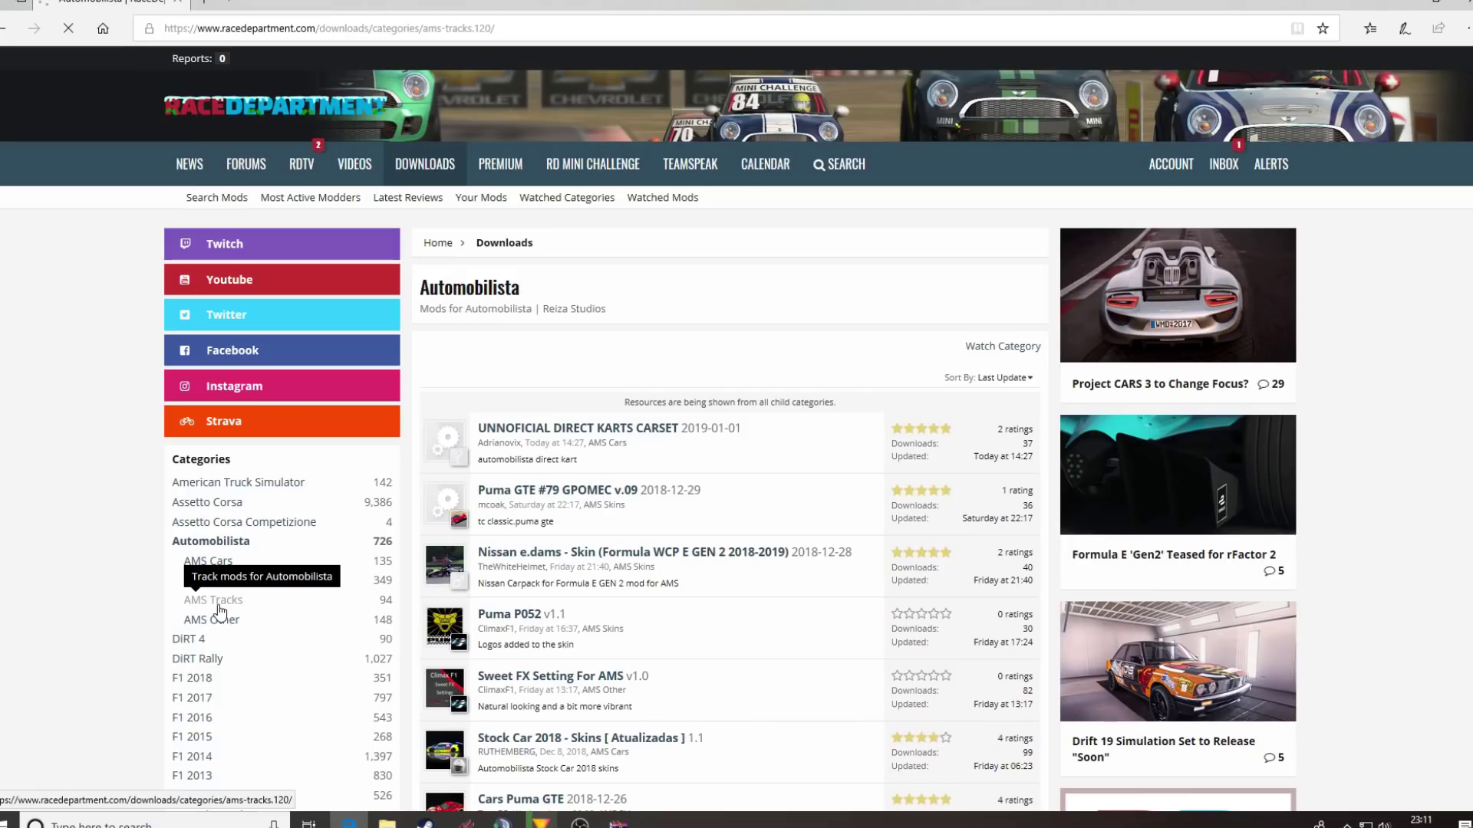
scroll(348, 677, down, 2)
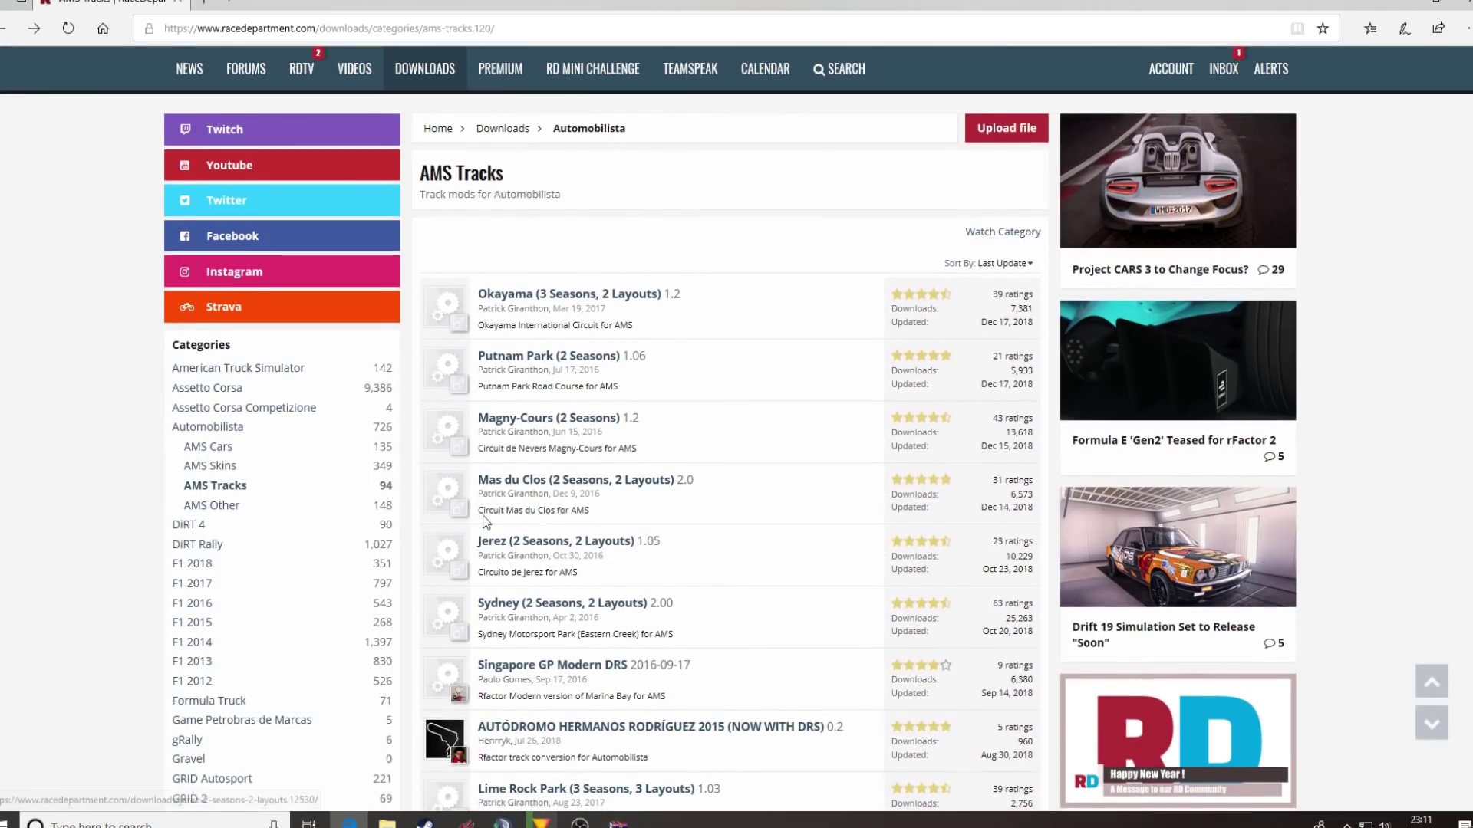
click(543, 295)
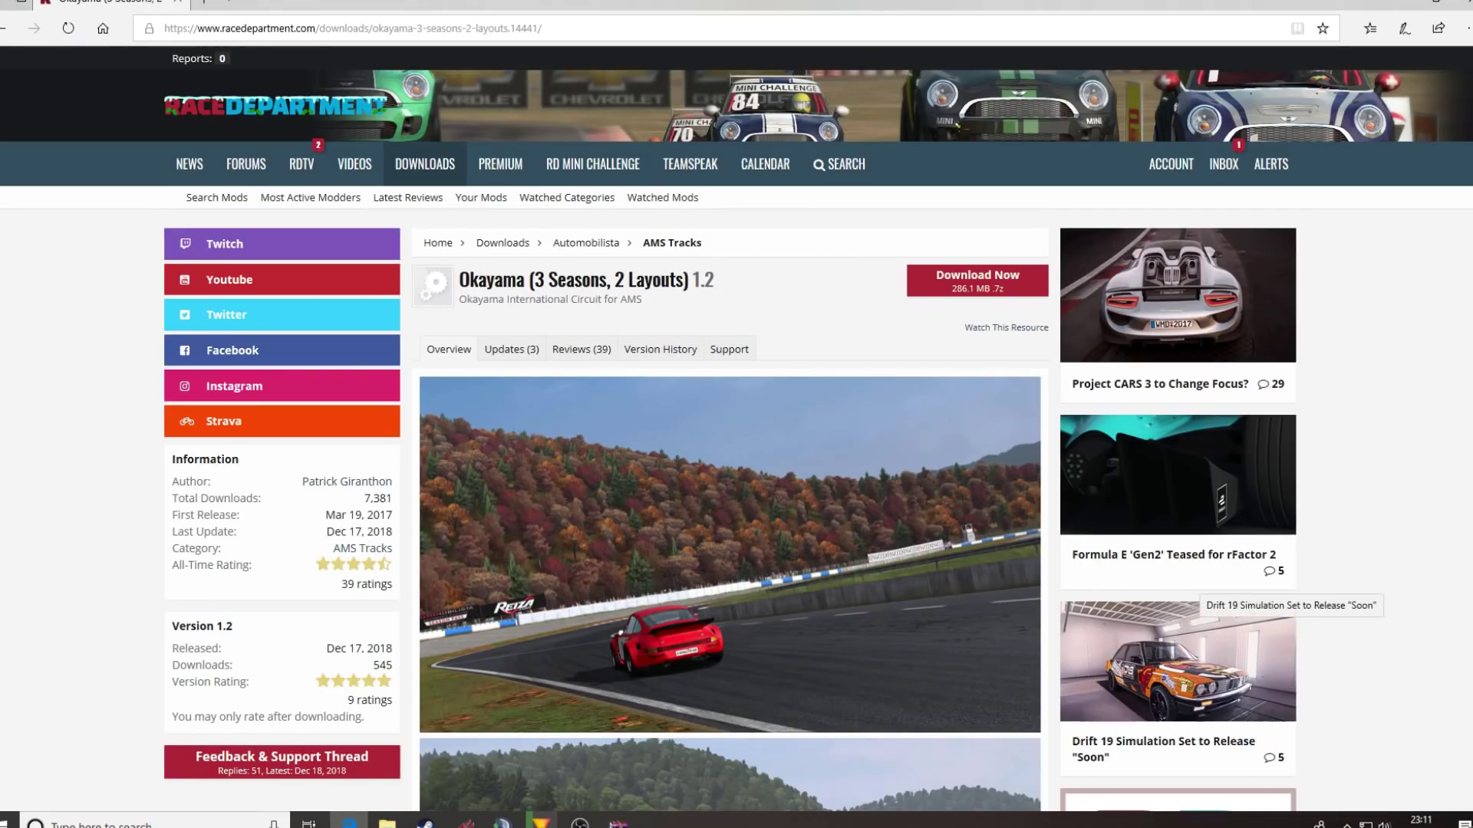
- Look over the Okayama track page and its update notes, then return to the overview
scroll(689, 495, down, 15)
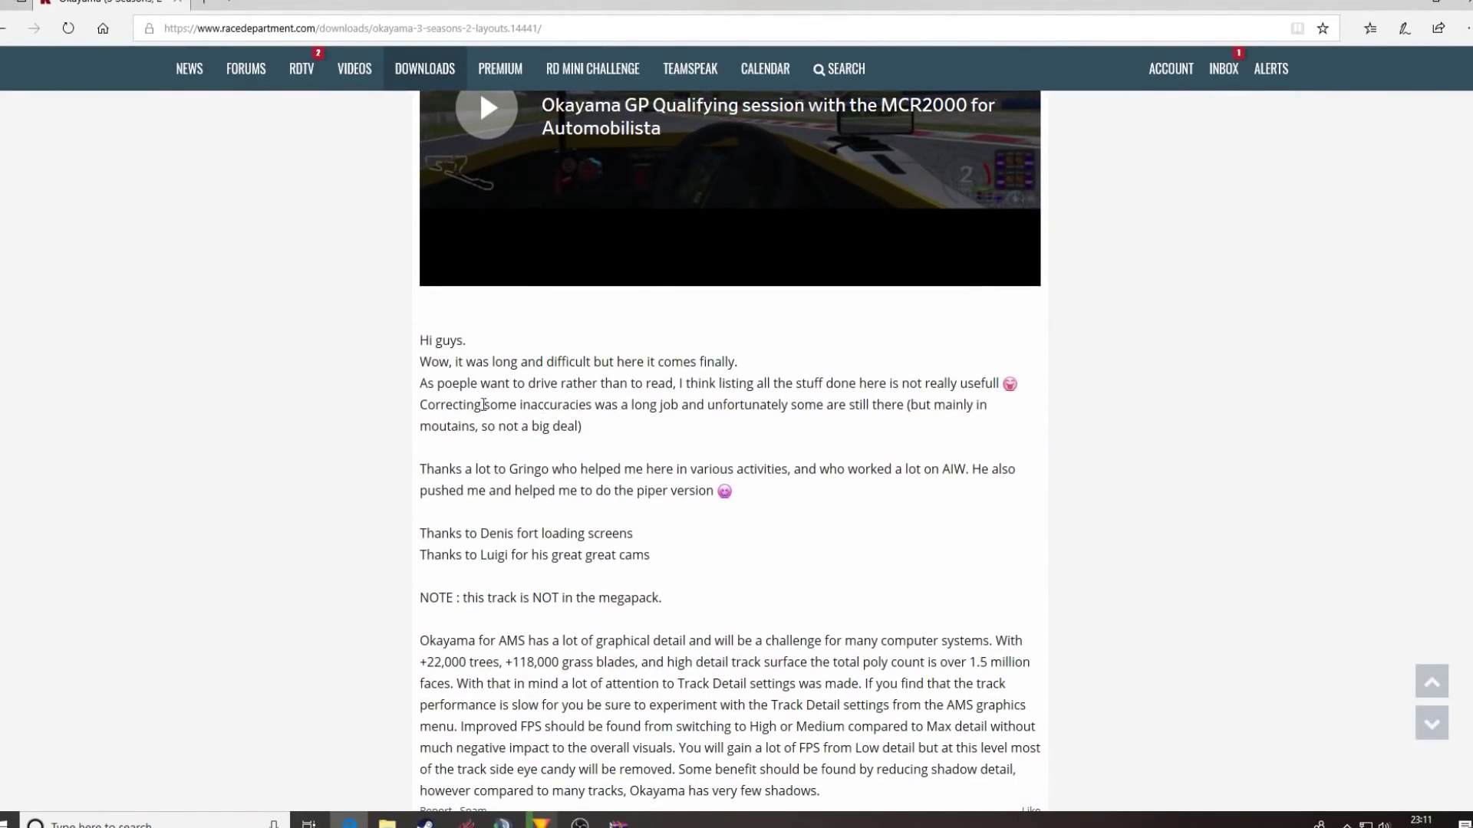
scroll(689, 497, down, 6)
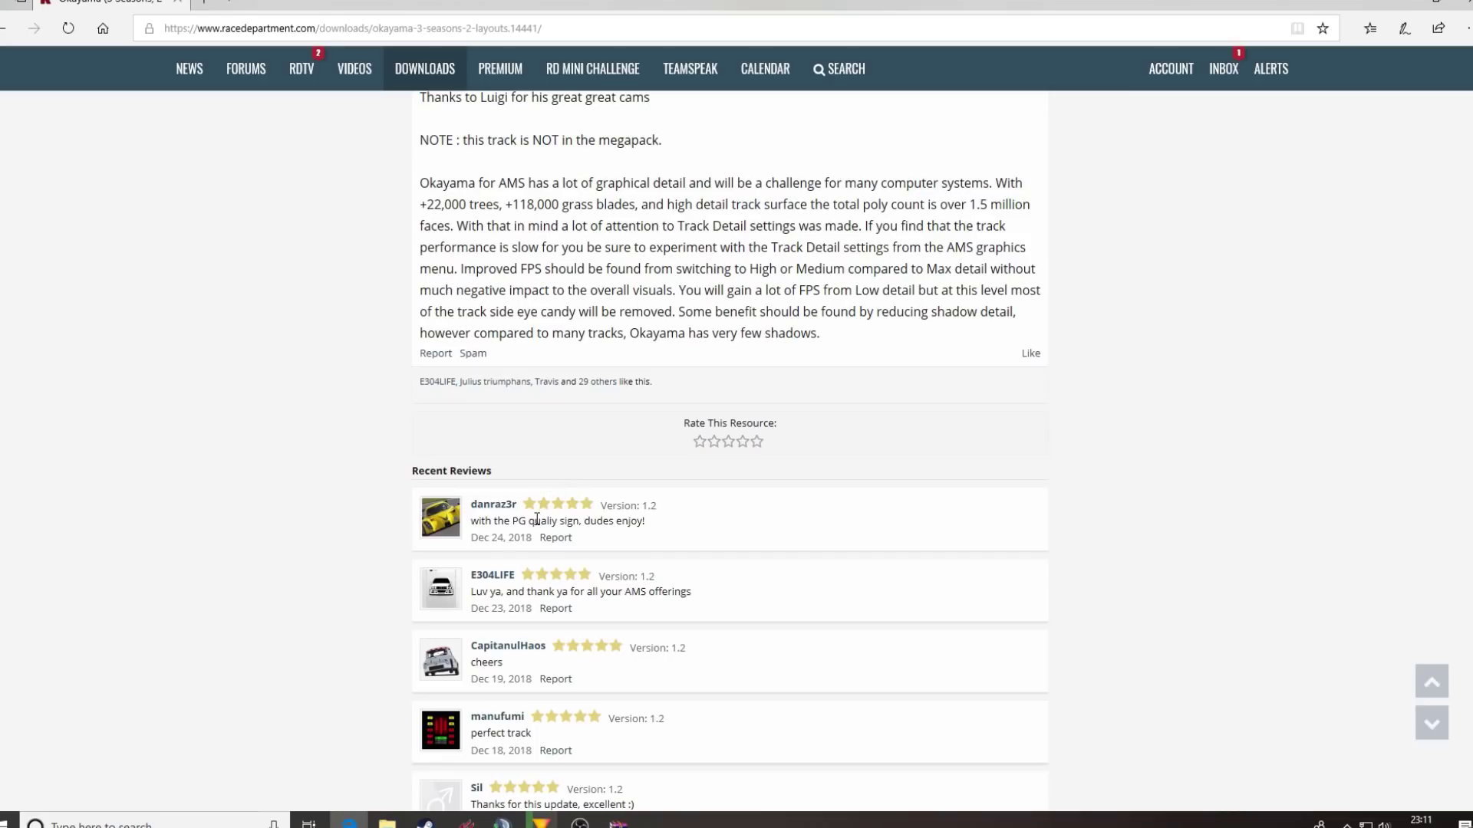
scroll(536, 536, up, 20)
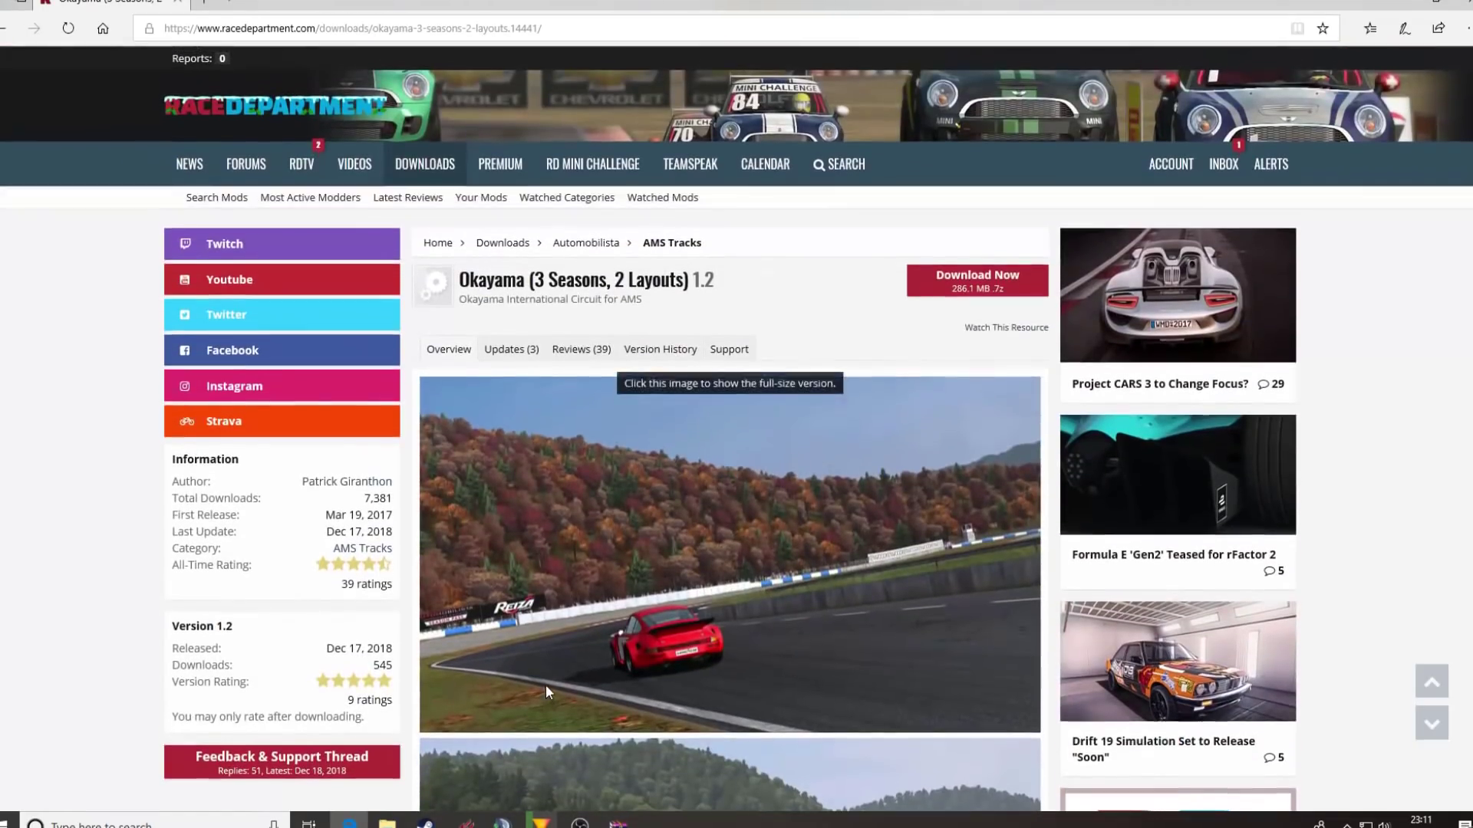
click(508, 361)
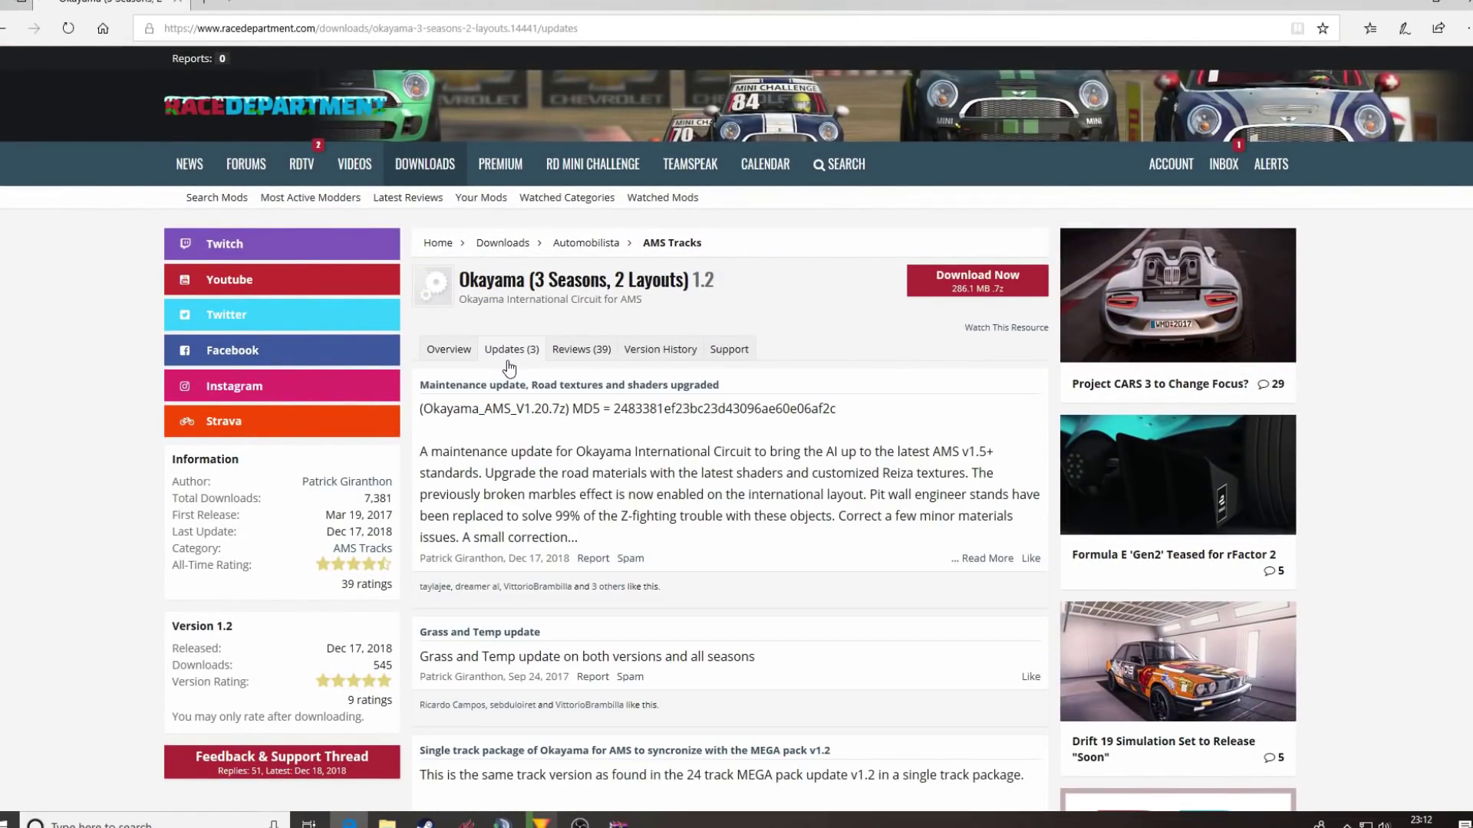
click(449, 350)
- Download Okayama_AMS_V1.20.7z (286 MB) using Save as, letting it reach about 27%
click(957, 286)
click(957, 789)
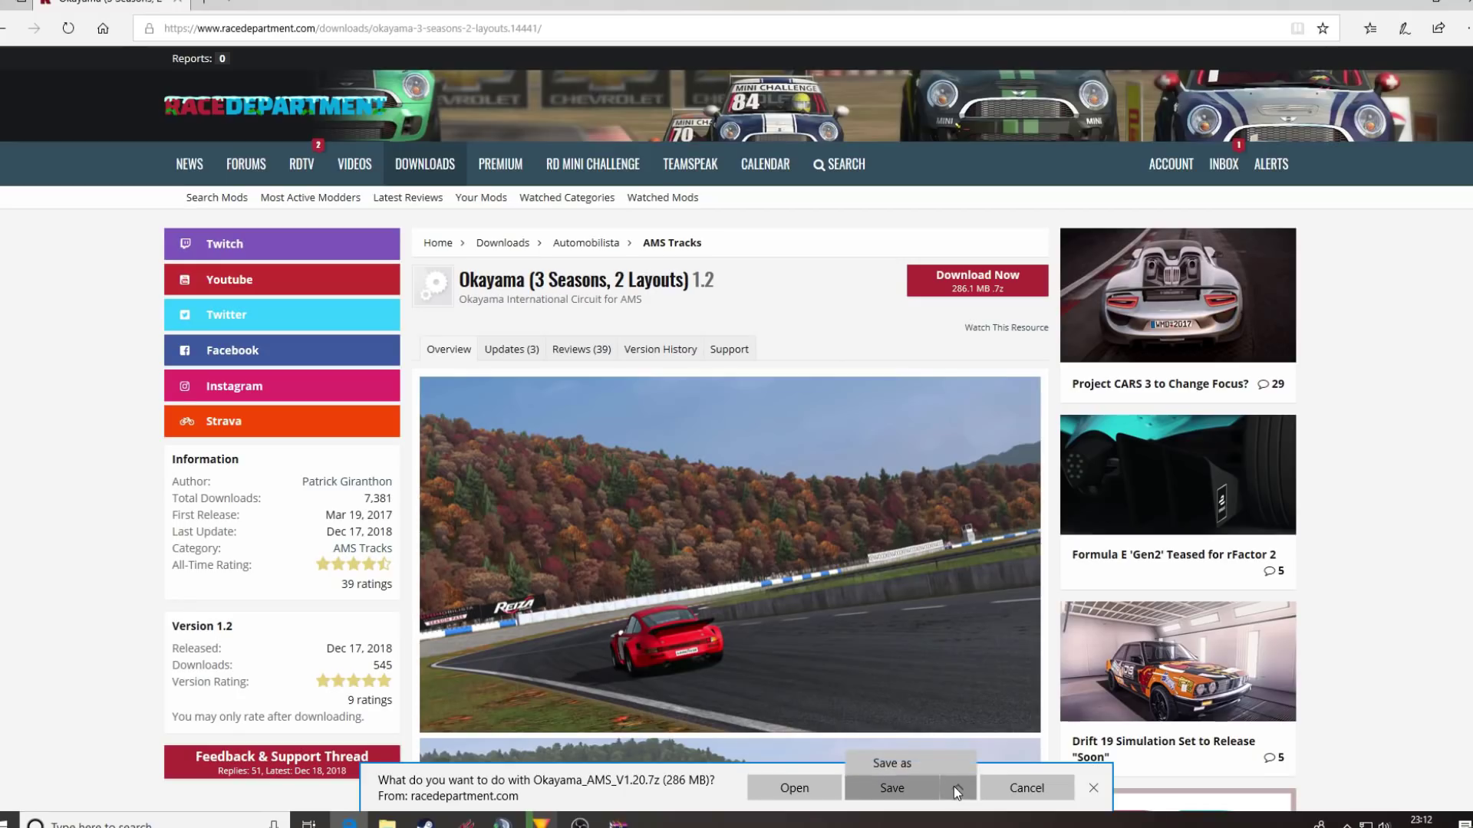
click(917, 764)
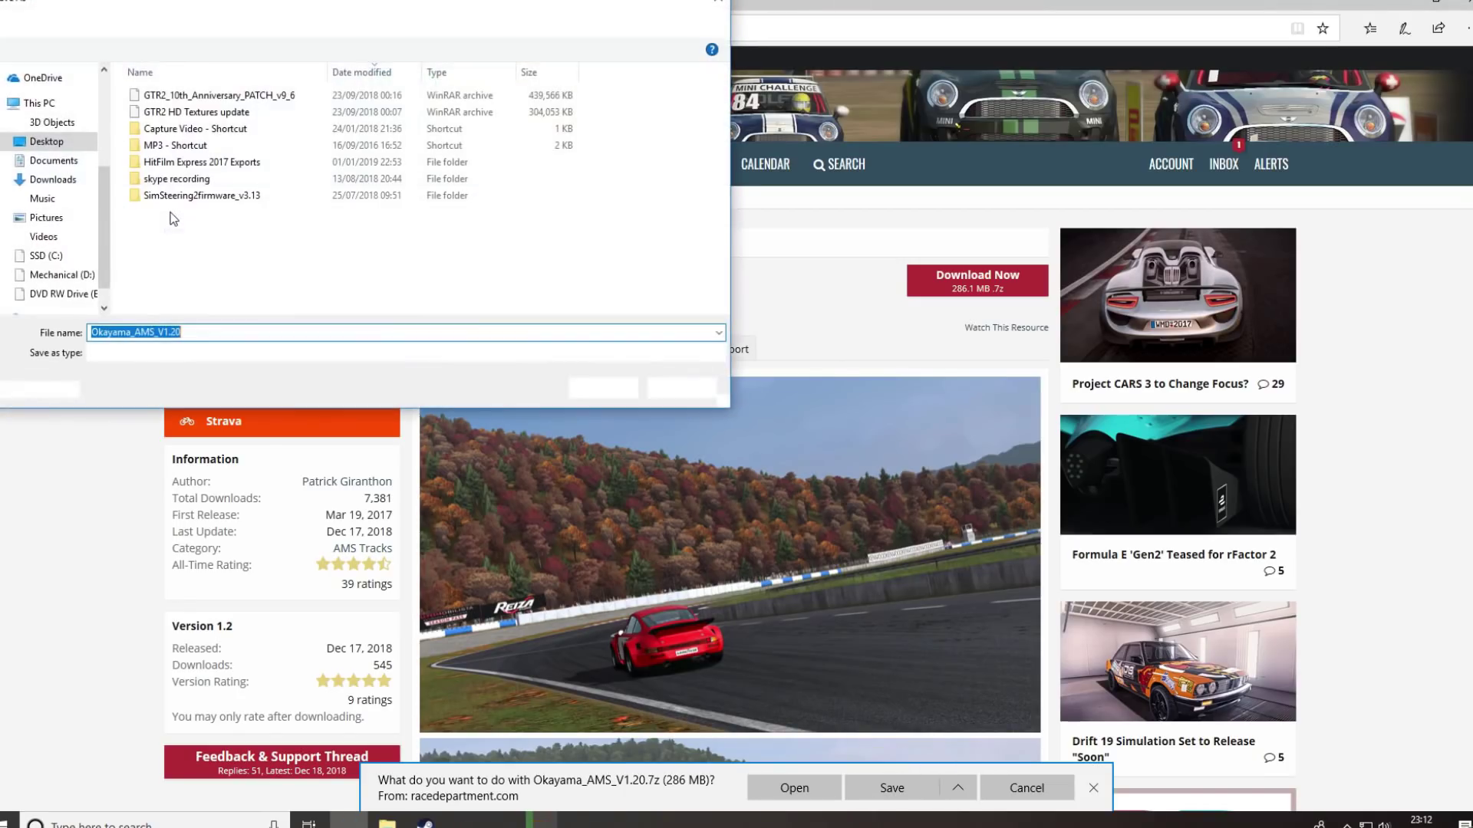
click(603, 387)
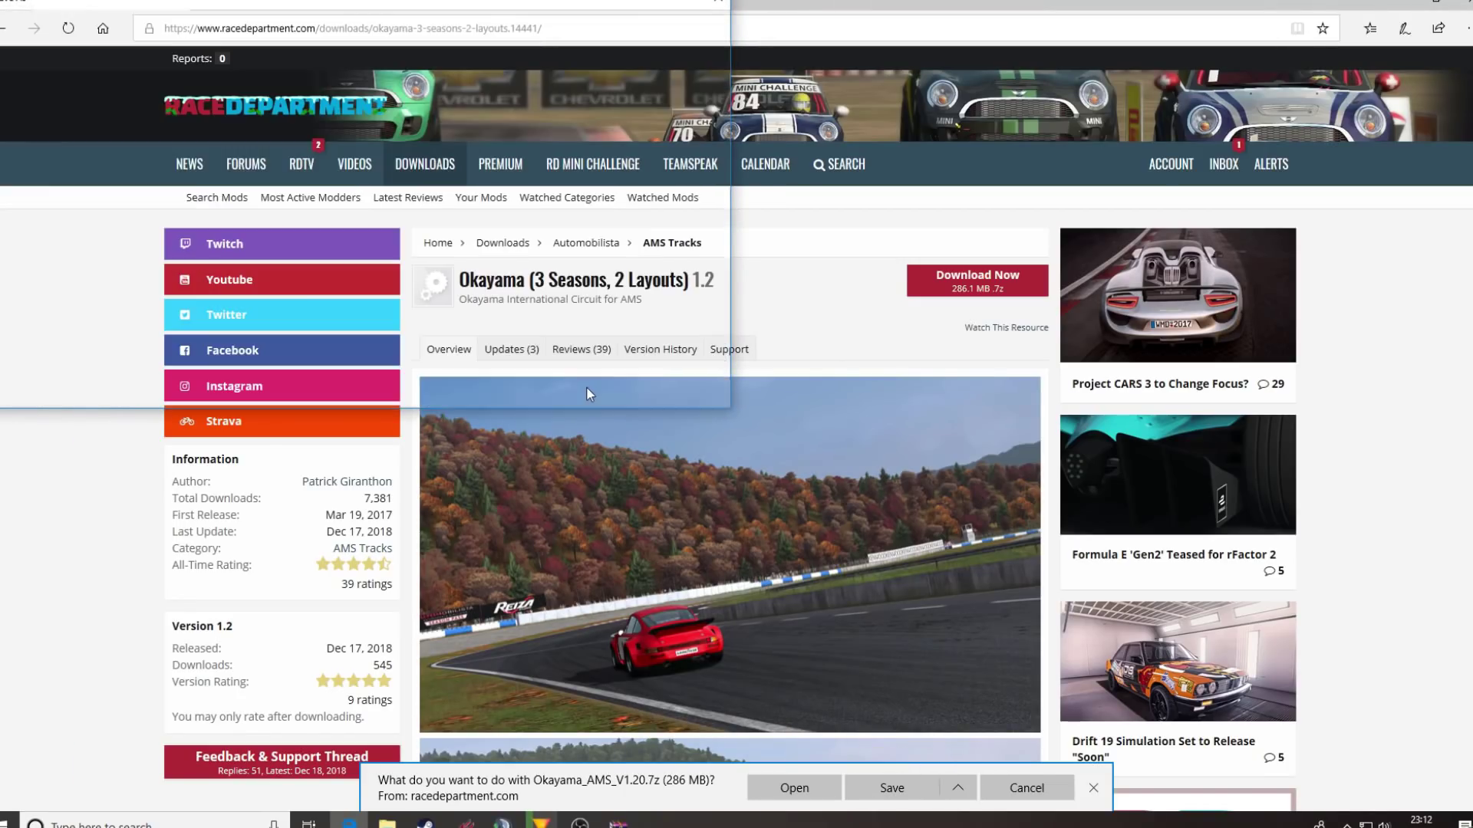
scroll(482, 669, down, 3)
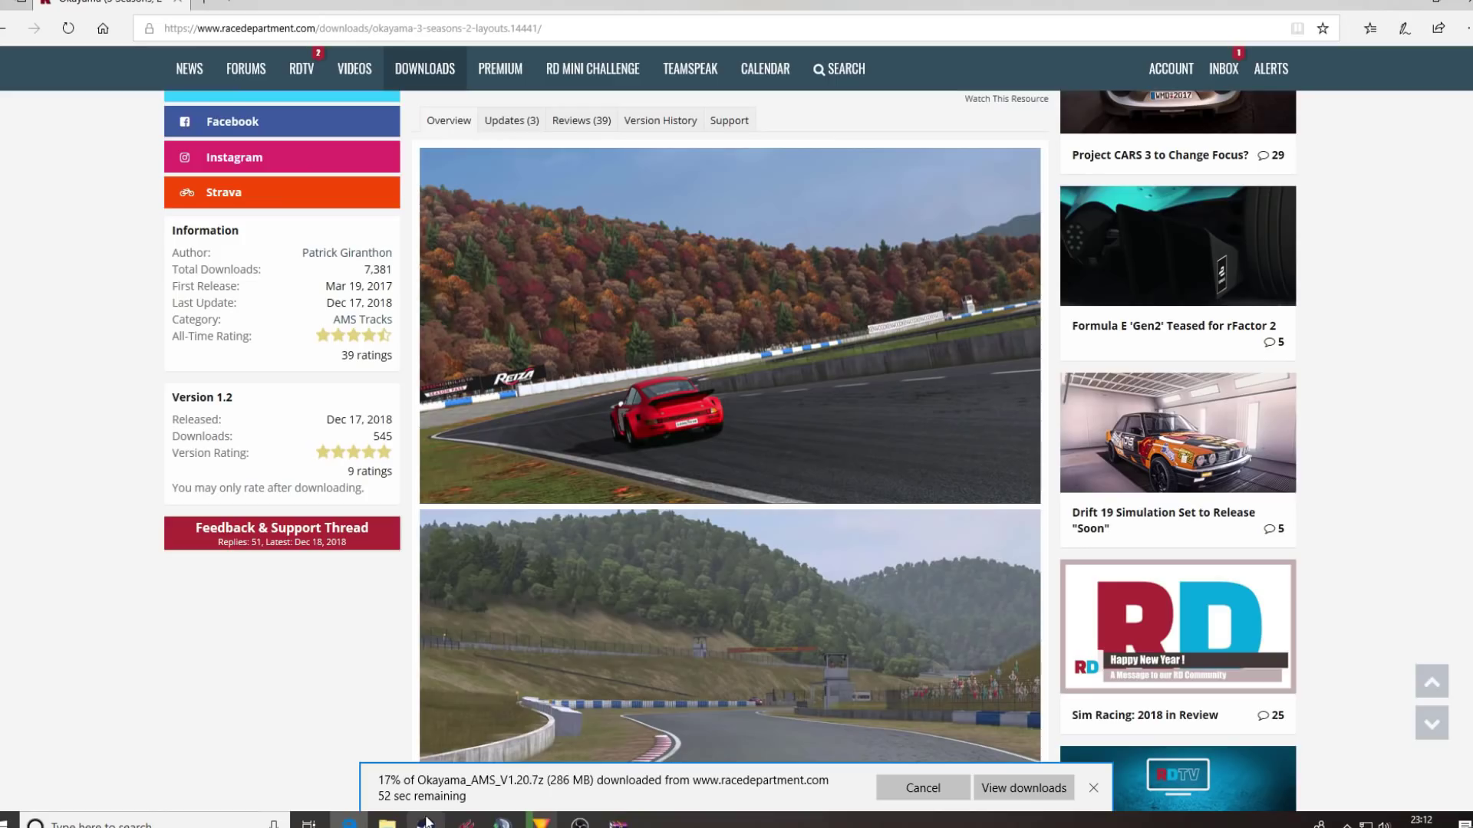
scroll(584, 598, up, 1)
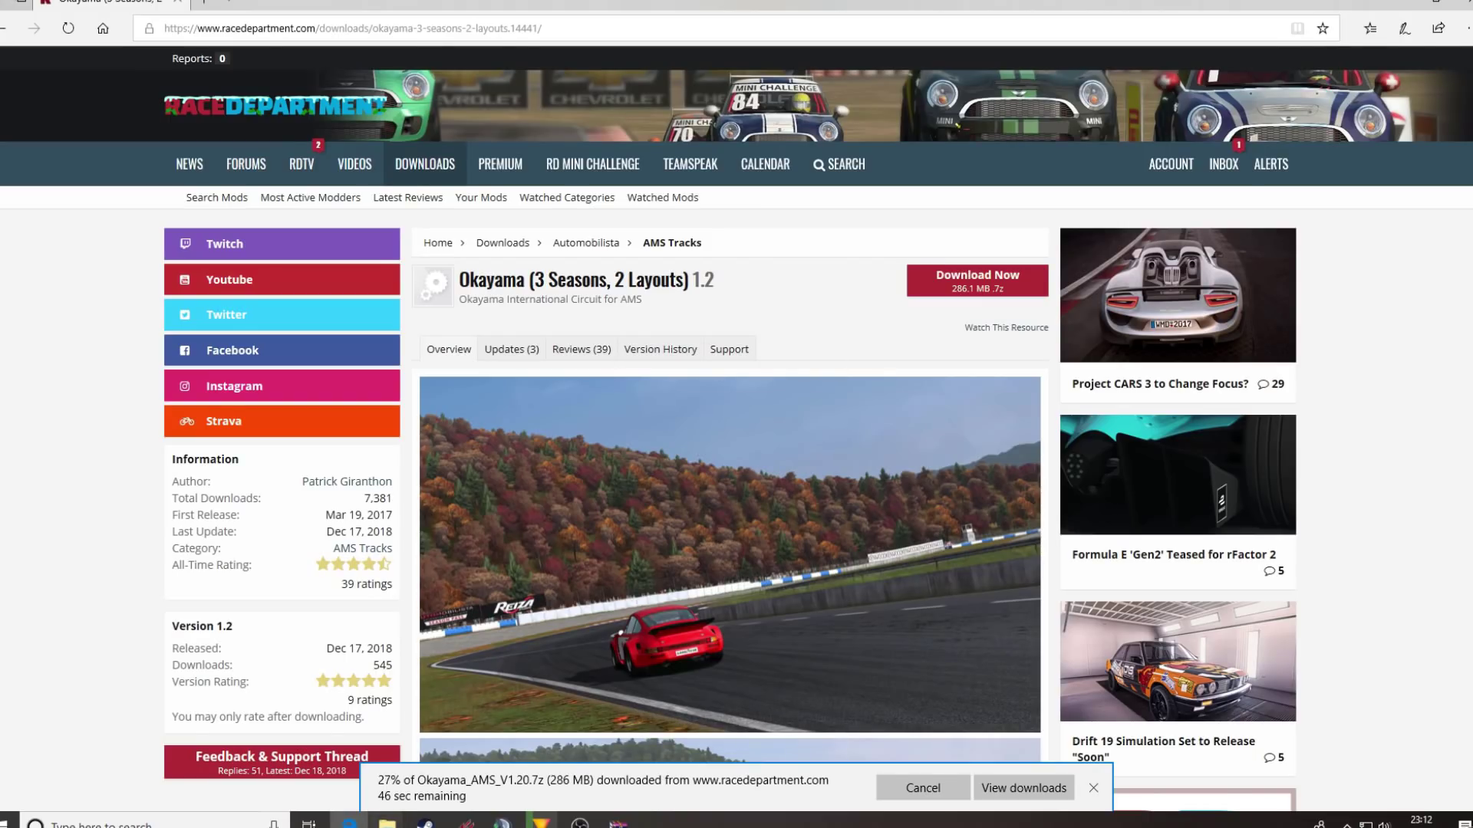
- Bring the Automobilista Explorer window forward, refresh it, and check GameData\Vehicles
mouse_move(386, 822)
click(305, 767)
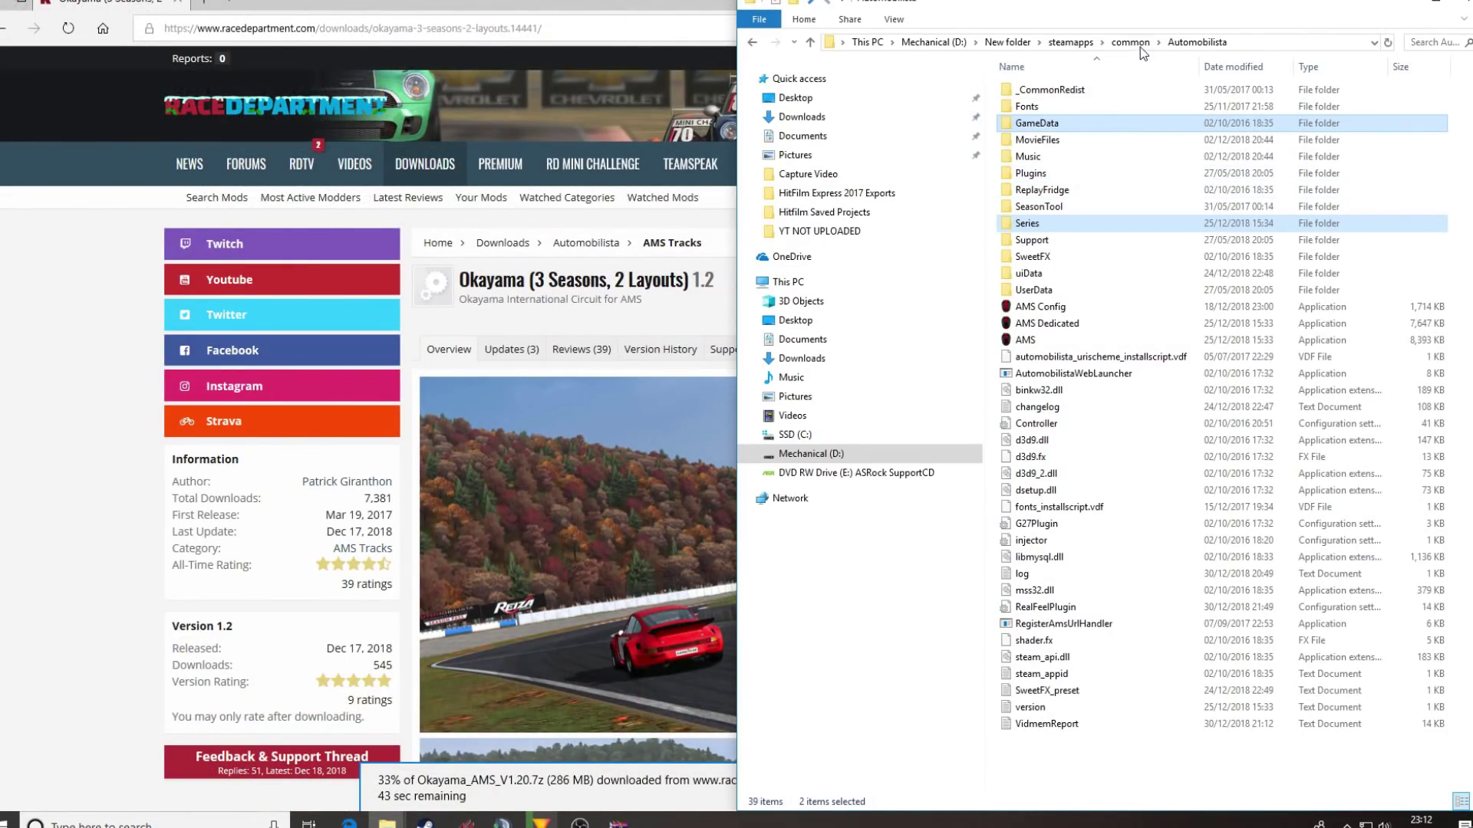
click(1185, 44)
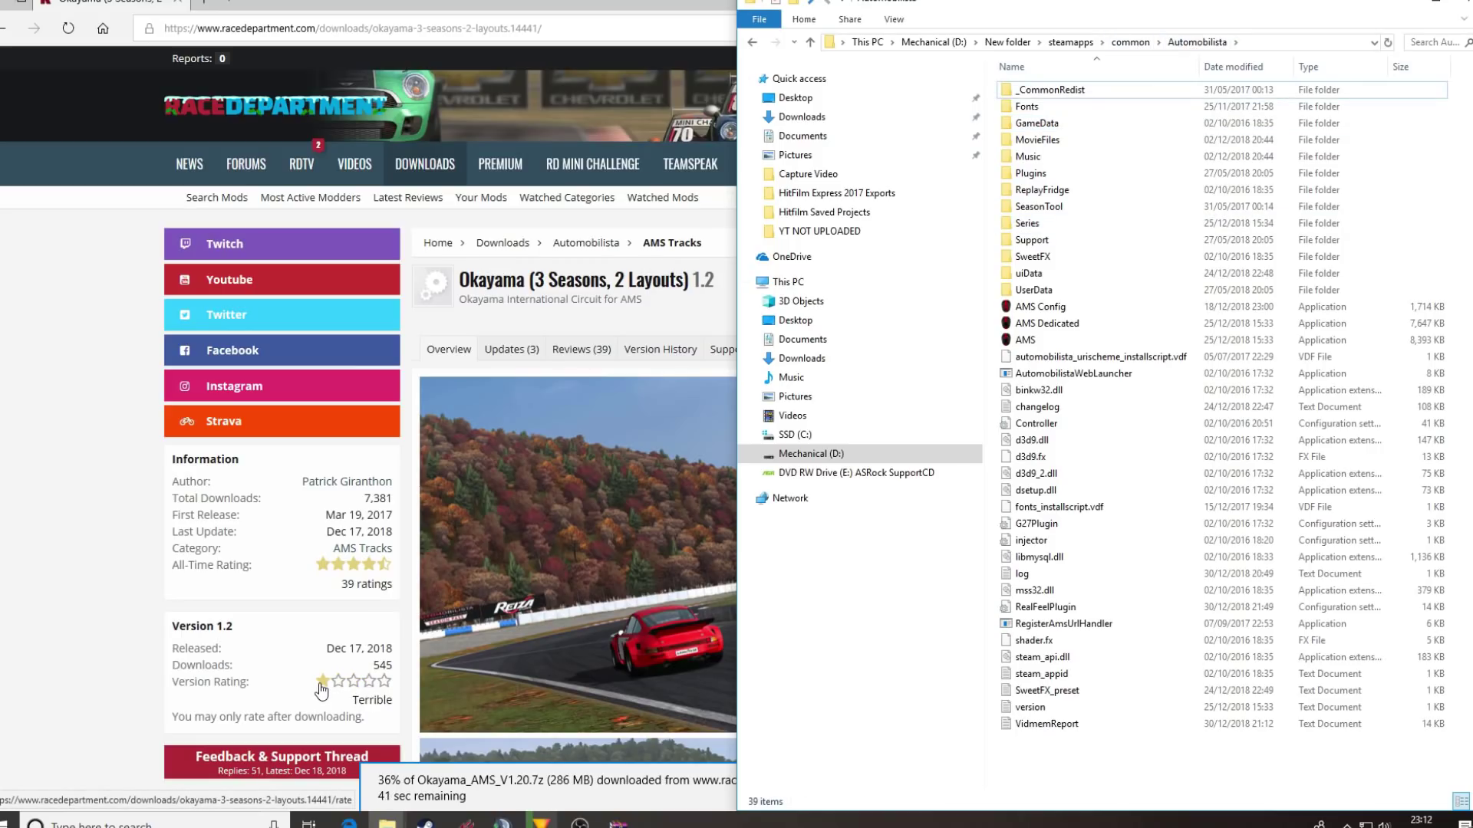
double_click(1030, 124)
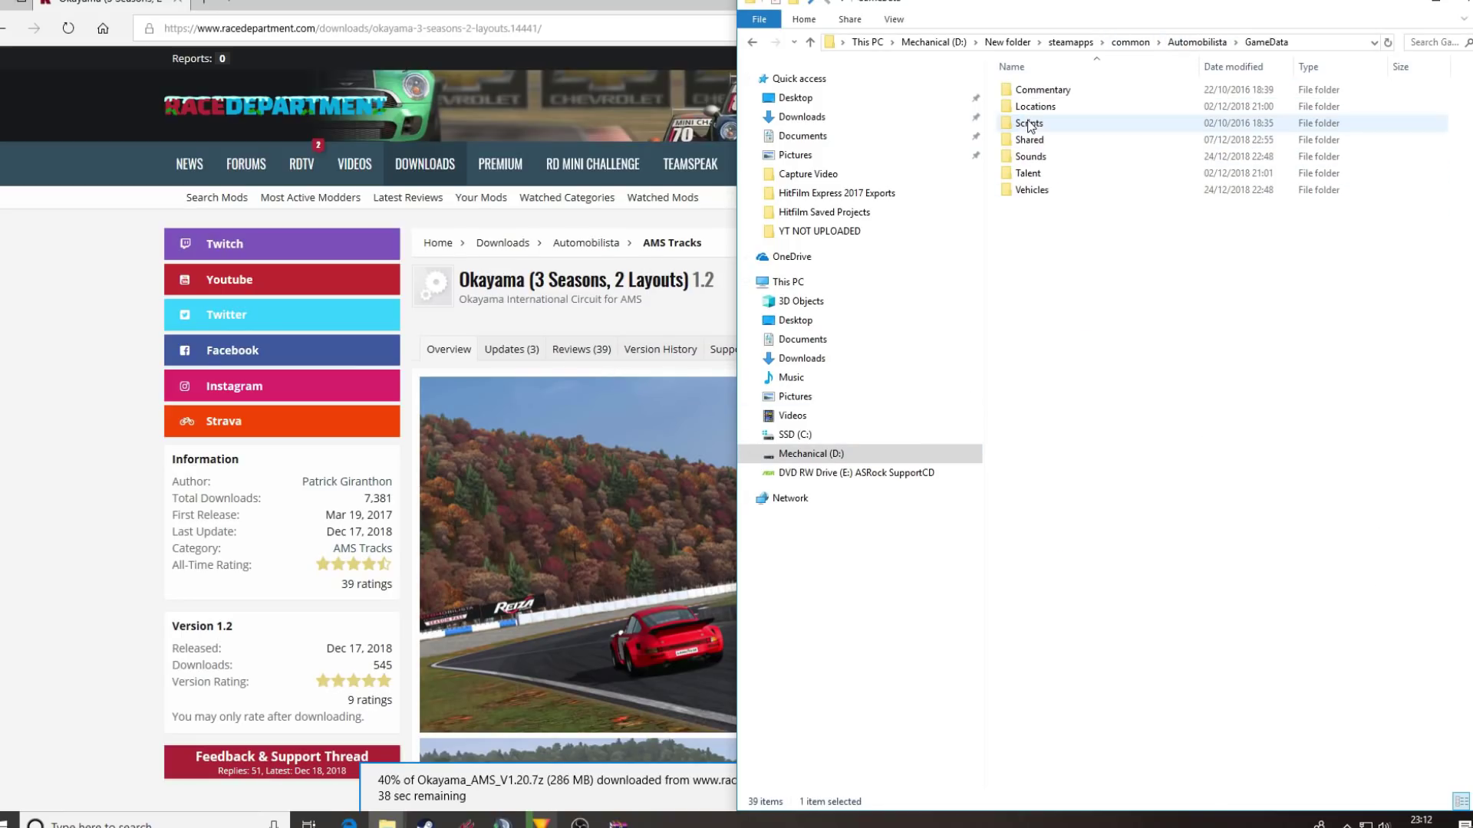
double_click(1032, 191)
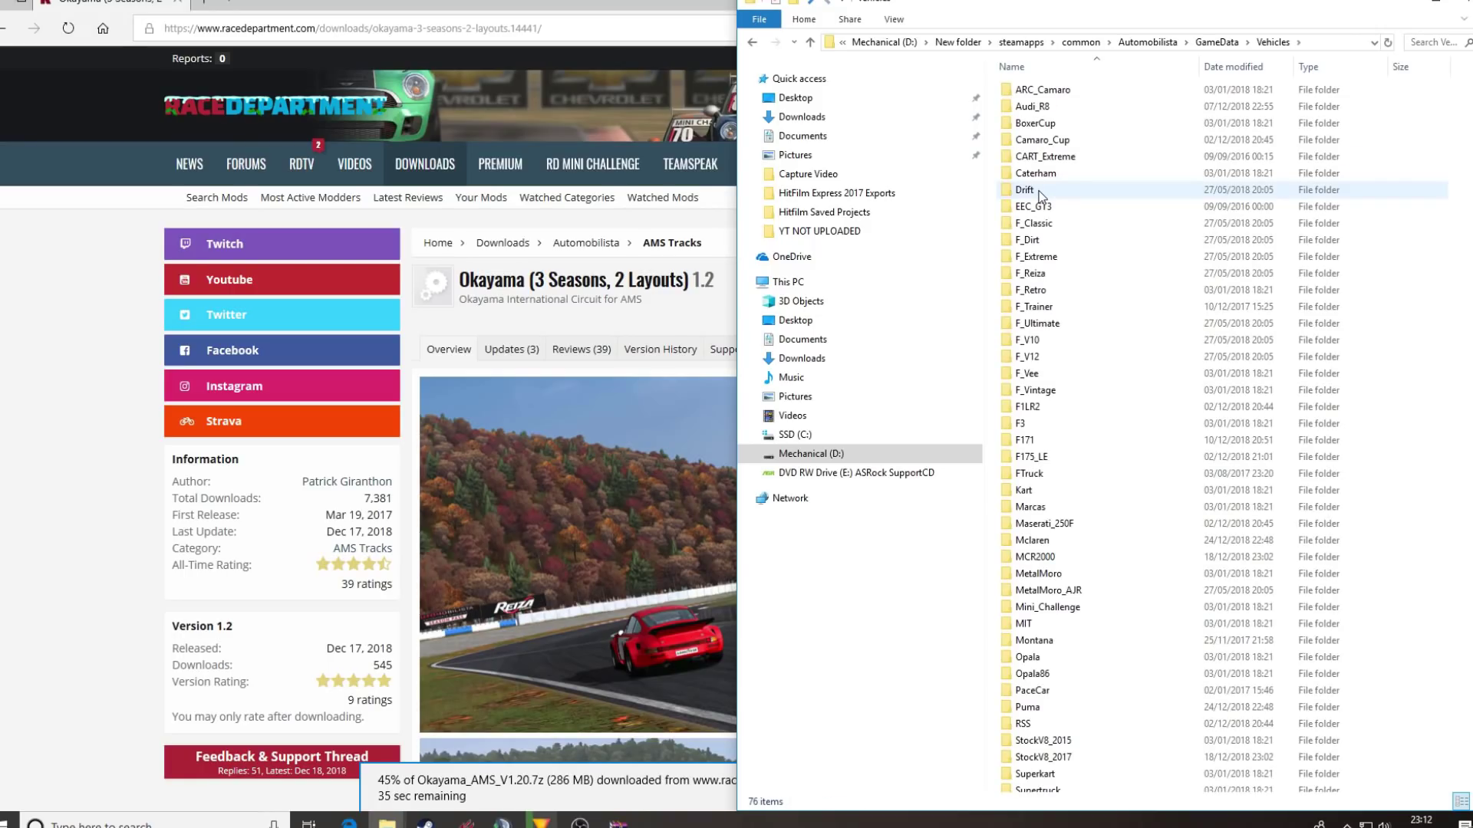
- Check the GameData\Locations folder, then return to the Automobilista folder
click(752, 42)
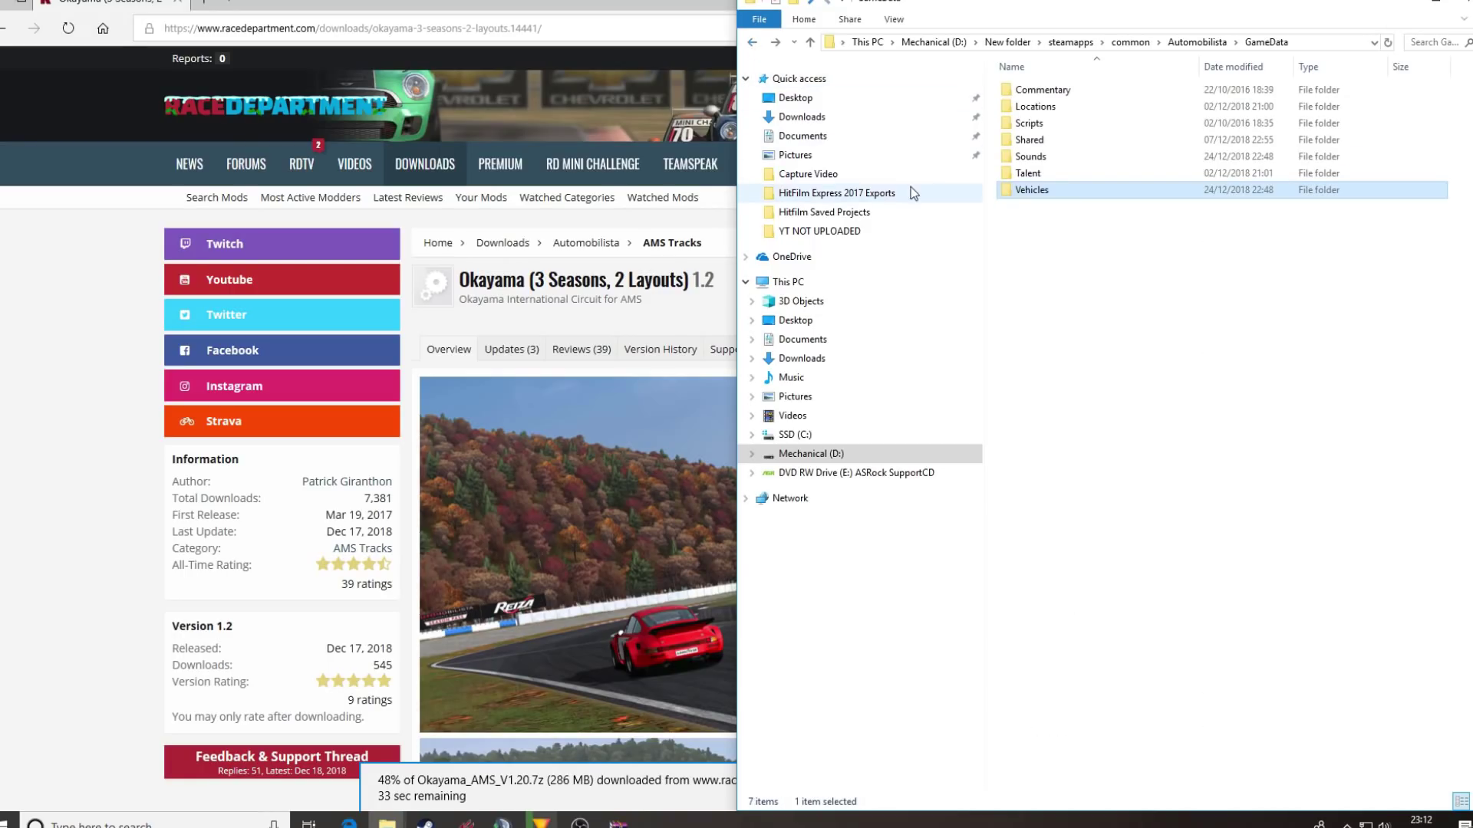
double_click(1034, 109)
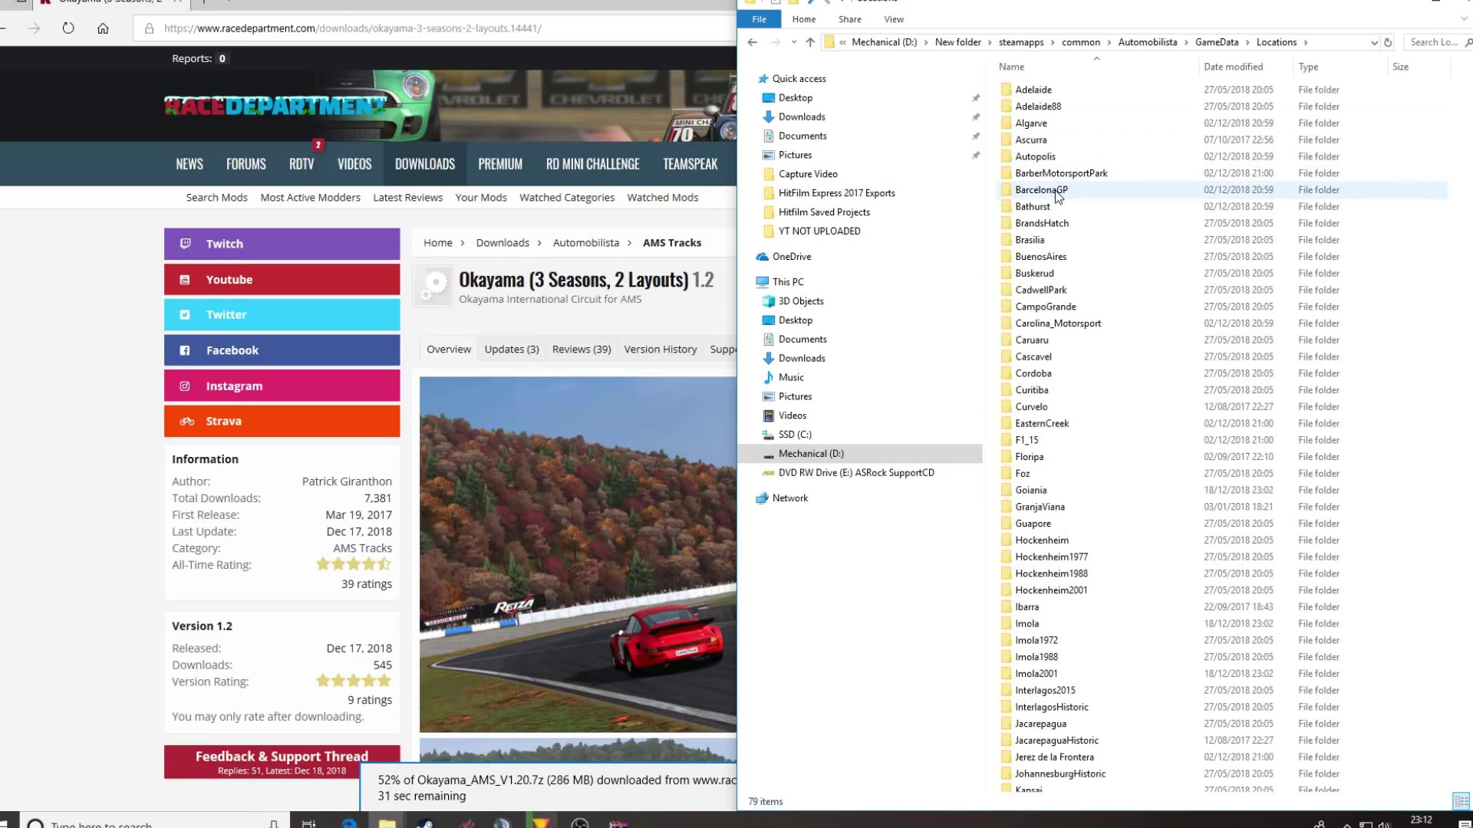
scroll(1058, 195, down, 3)
click(752, 42)
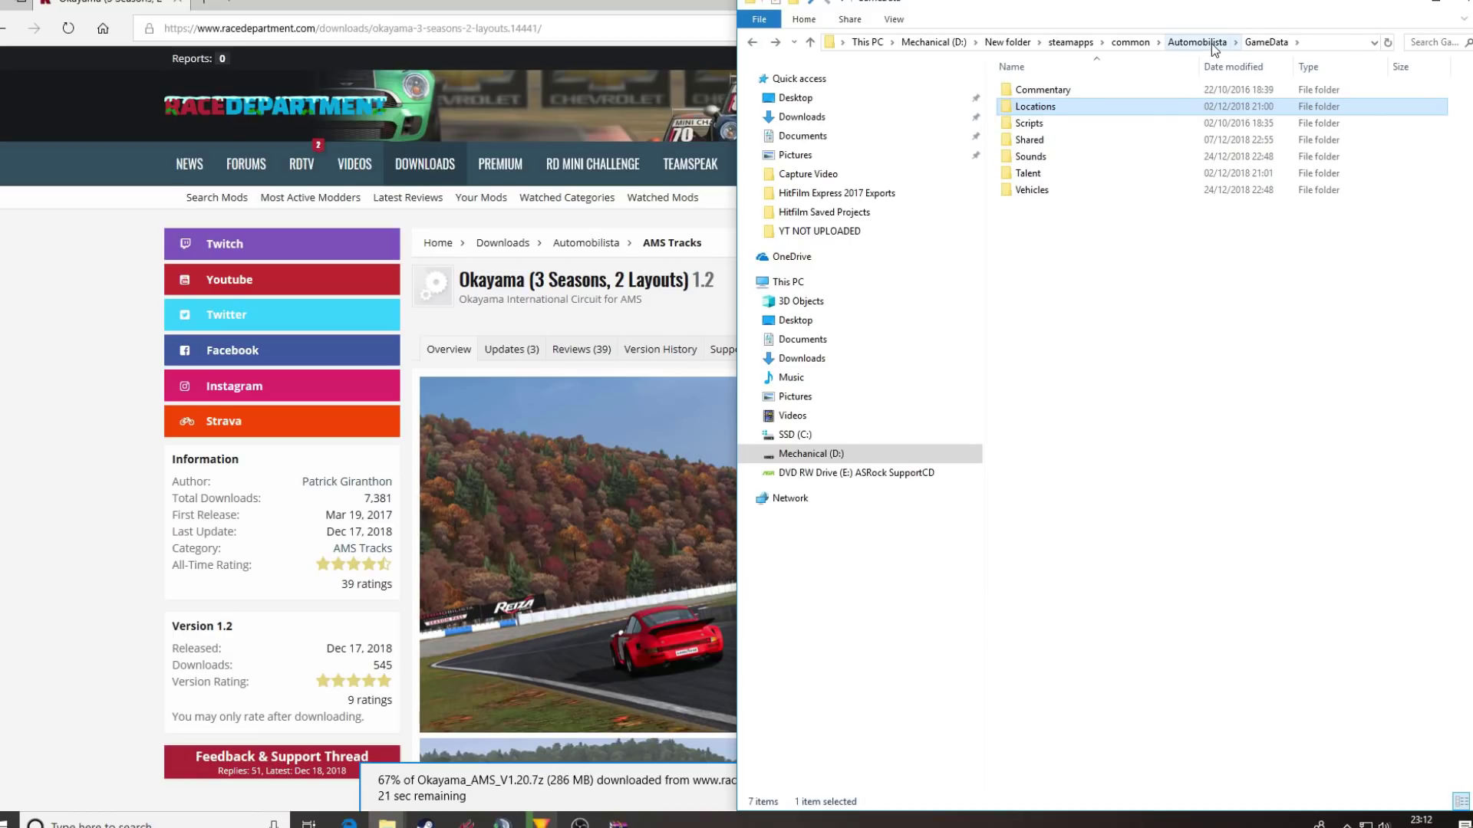
double_click(1037, 108)
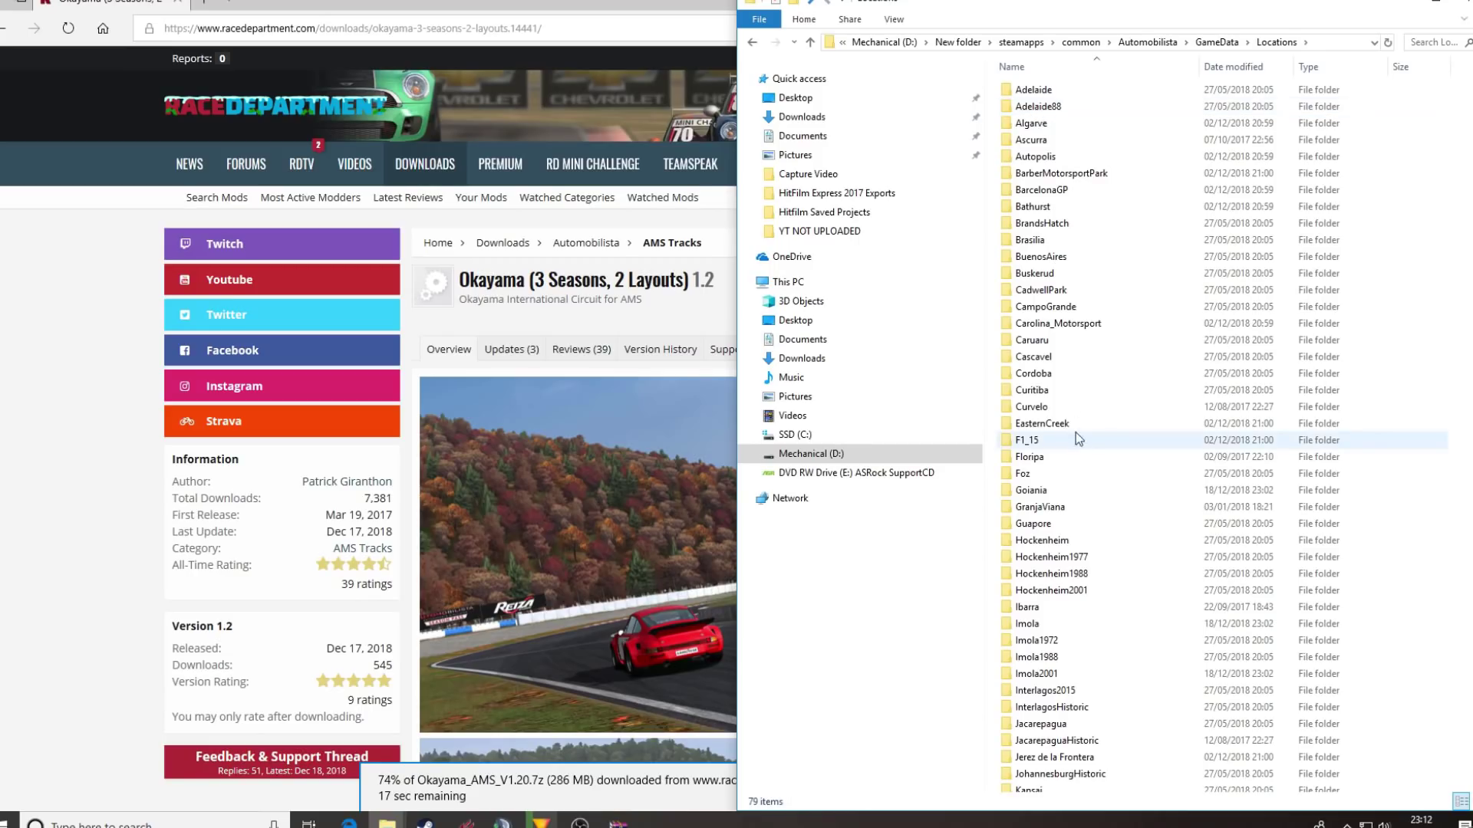
click(1148, 42)
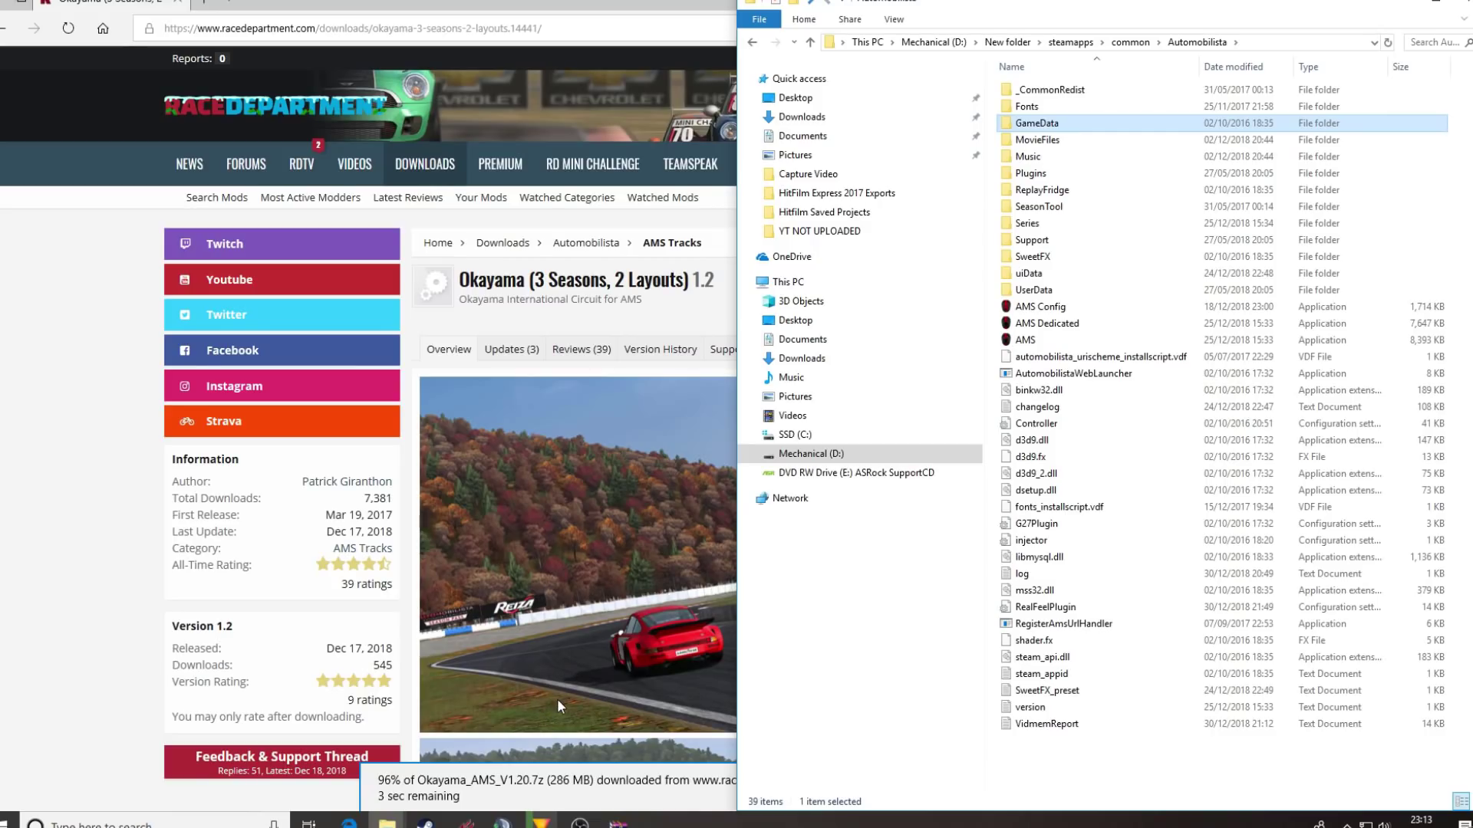
mouse_move(571, 819)
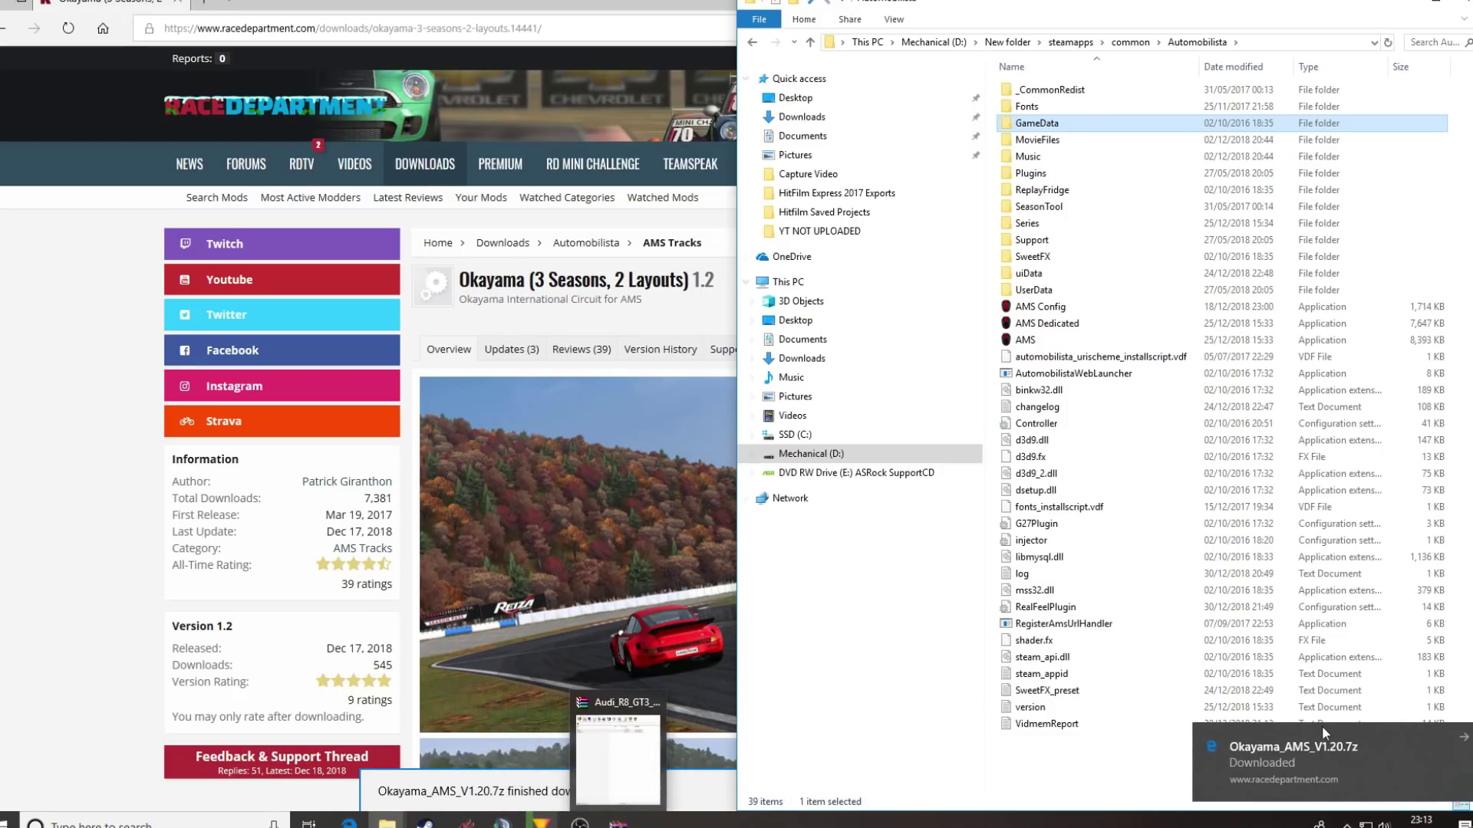
- Open Okayama_AMS_V1.20.7z in WinRAR and check its Okayama folder
click(619, 821)
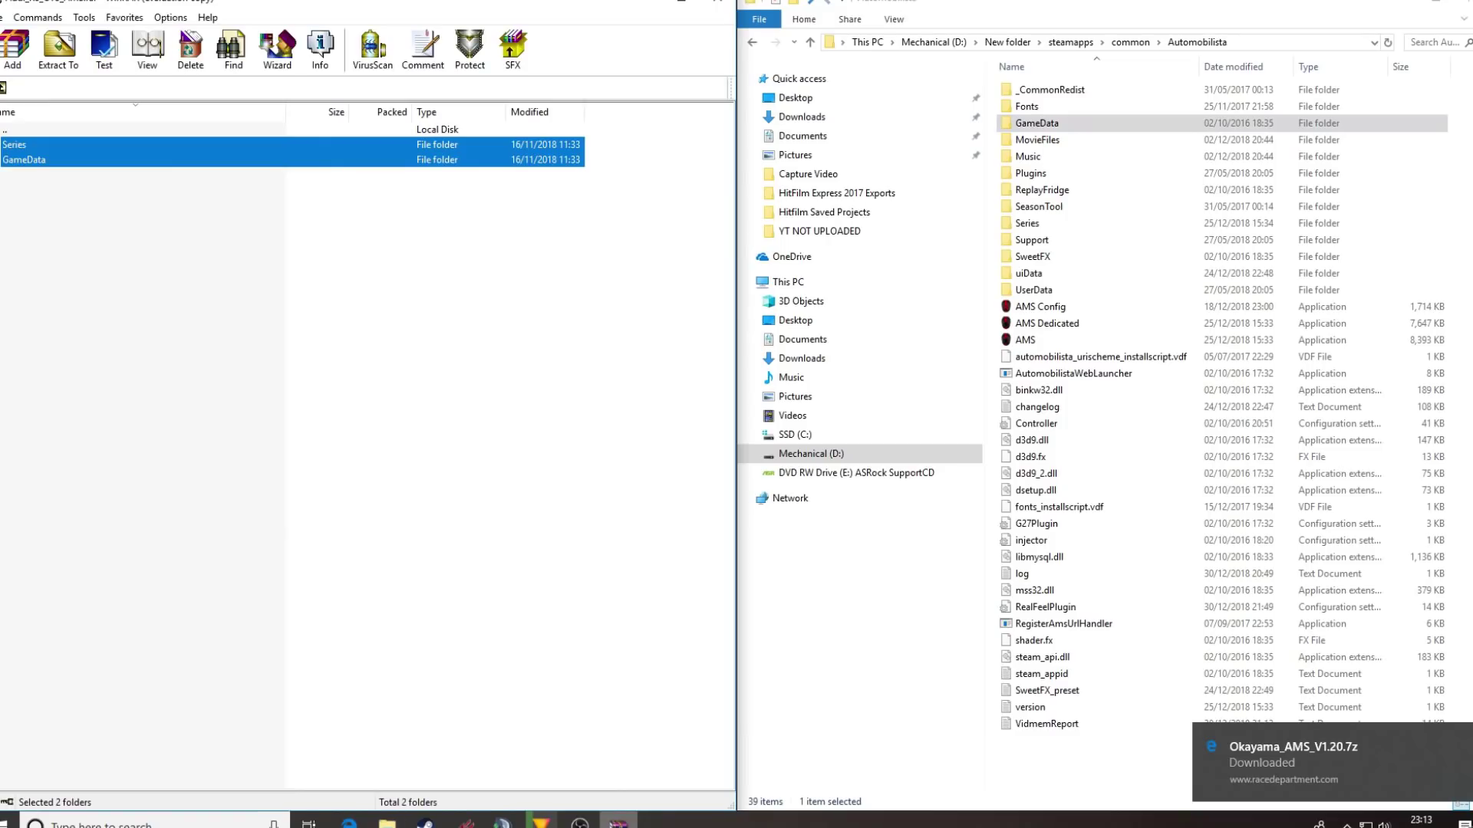
click(4, 91)
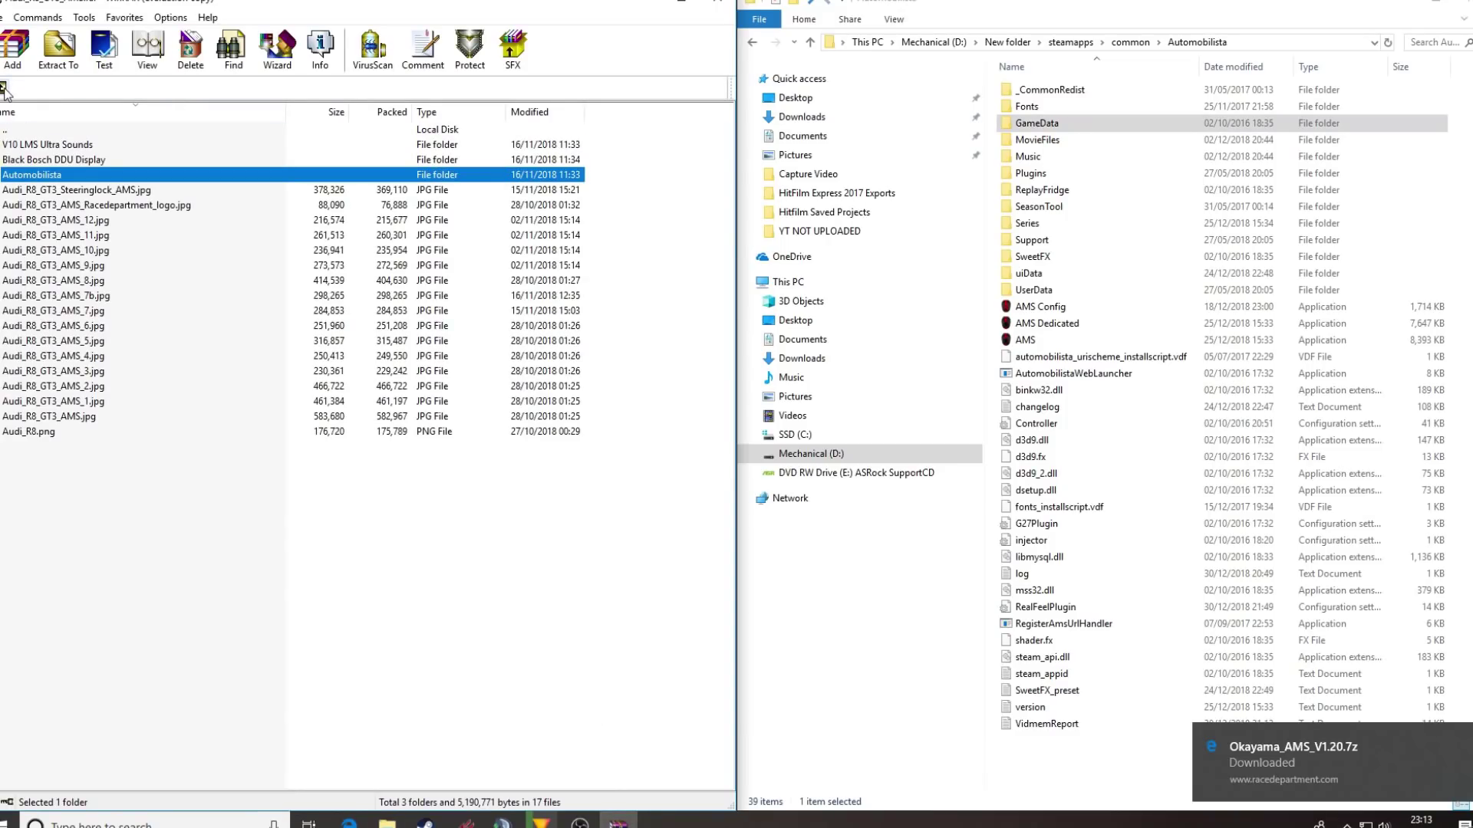
click(5, 90)
click(5, 90)
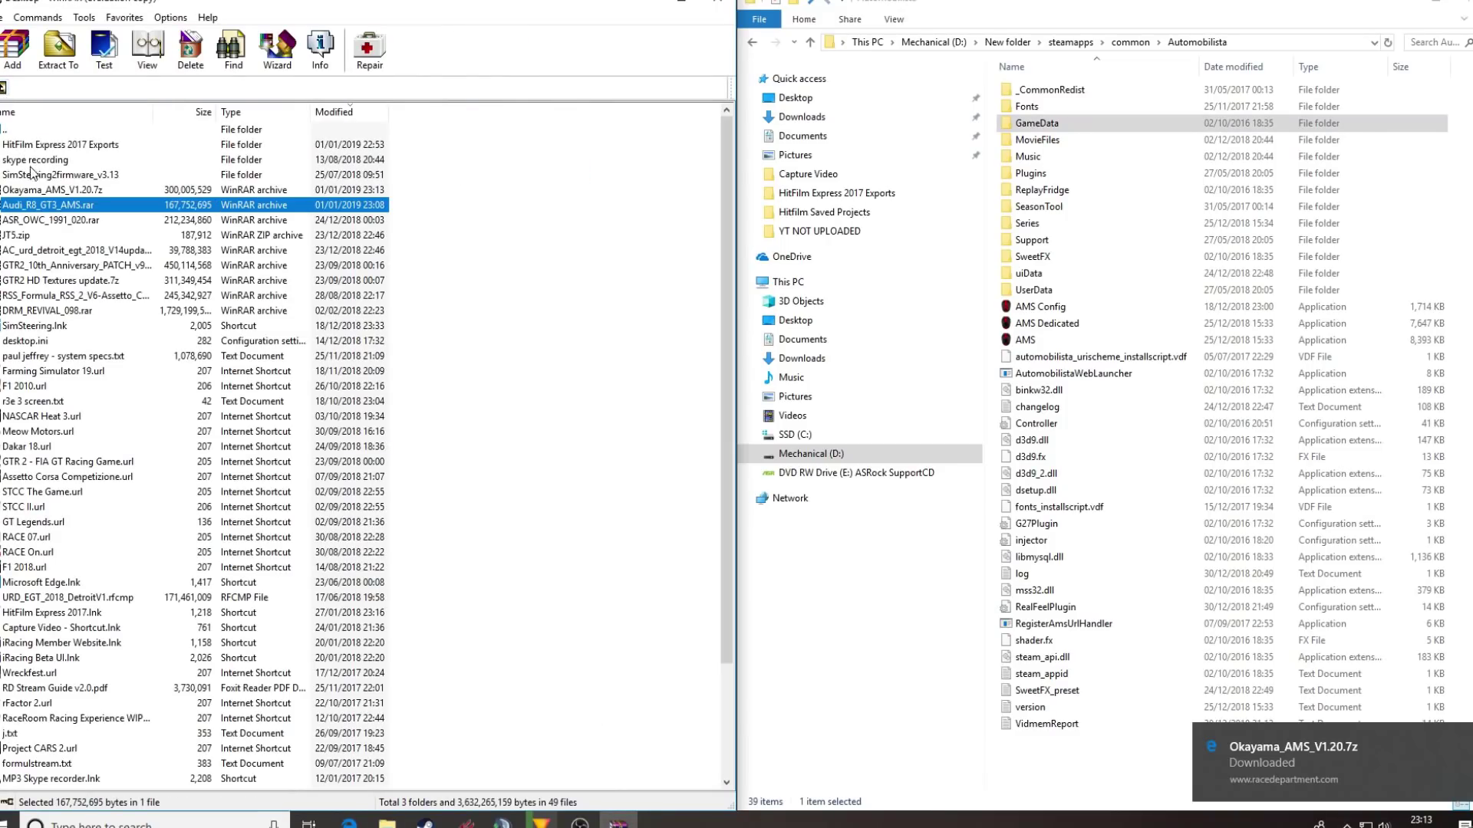
double_click(44, 192)
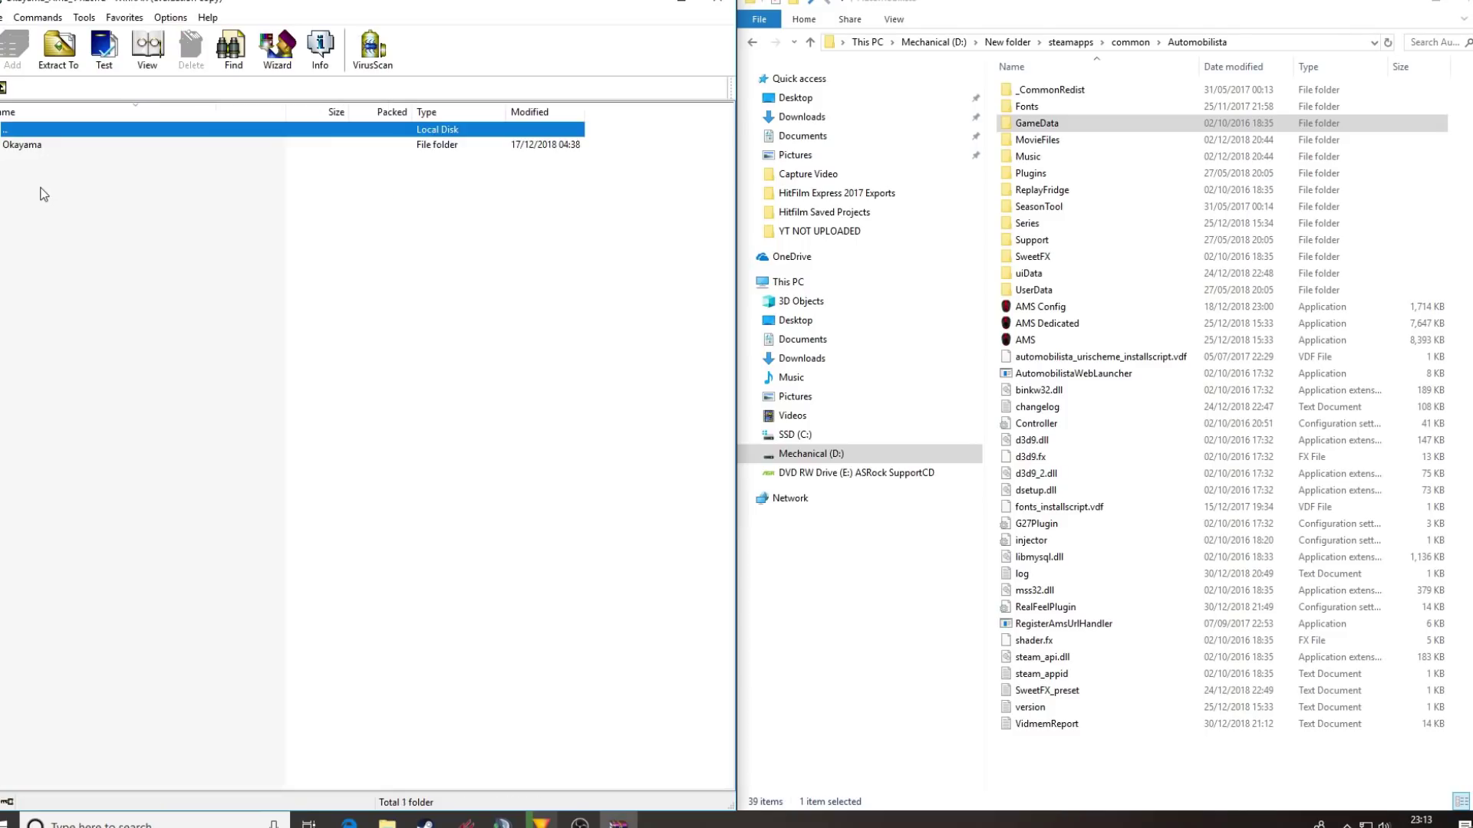
double_click(23, 148)
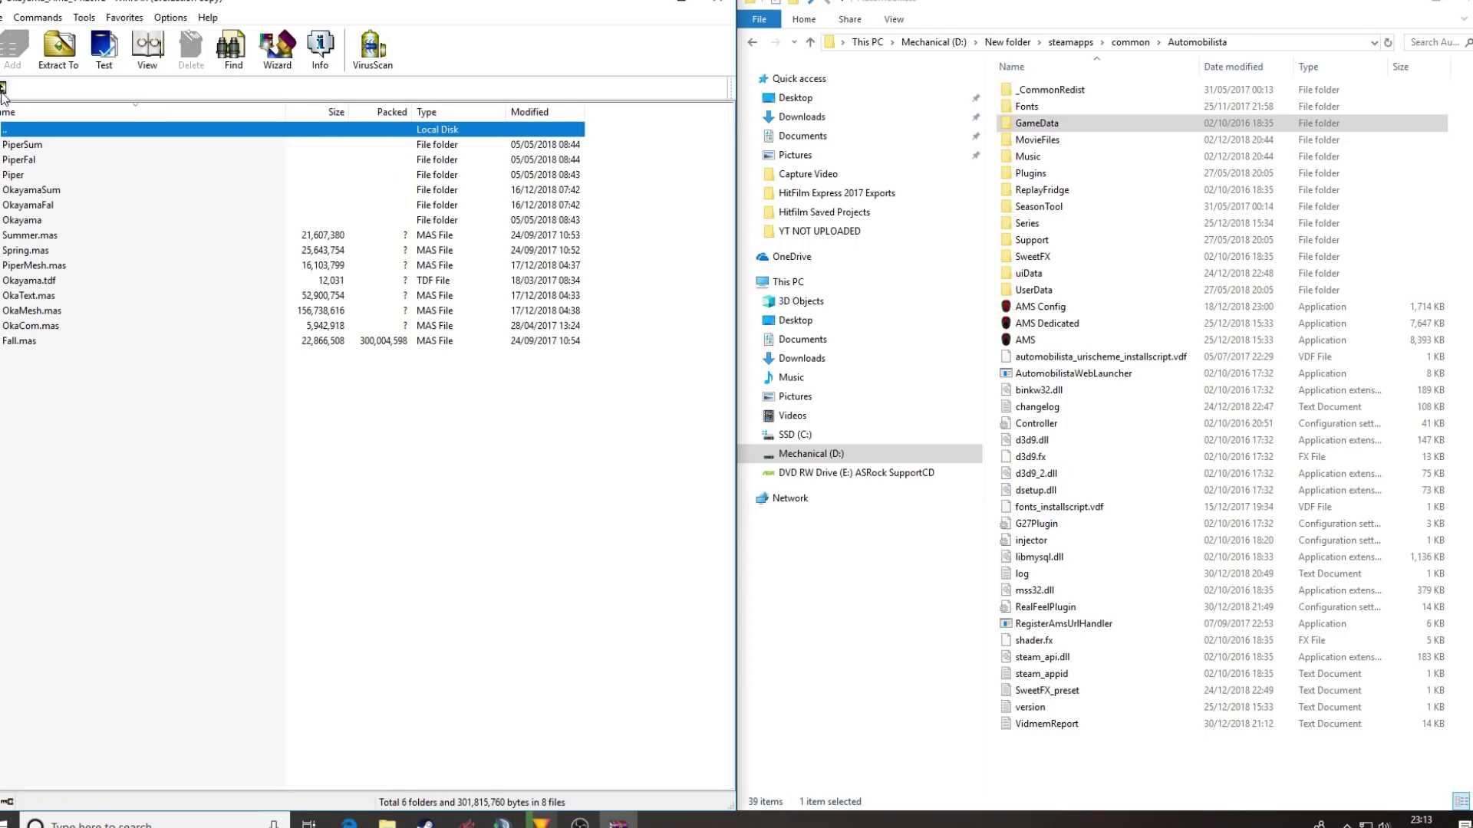
double_click(10, 127)
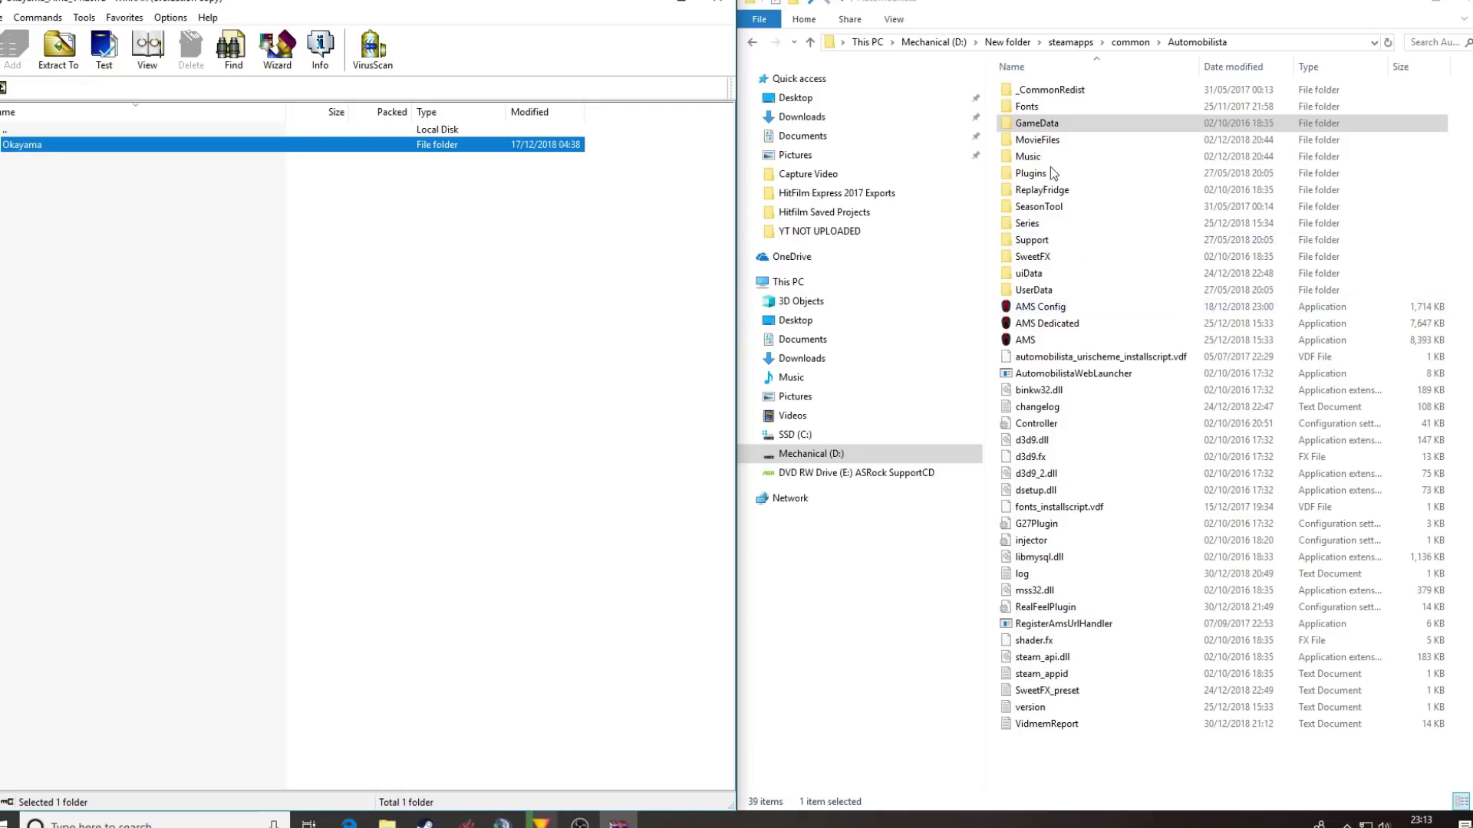
- Drag the Okayama folder from WinRAR into Automobilista's GameData\Locations folder
double_click(1036, 124)
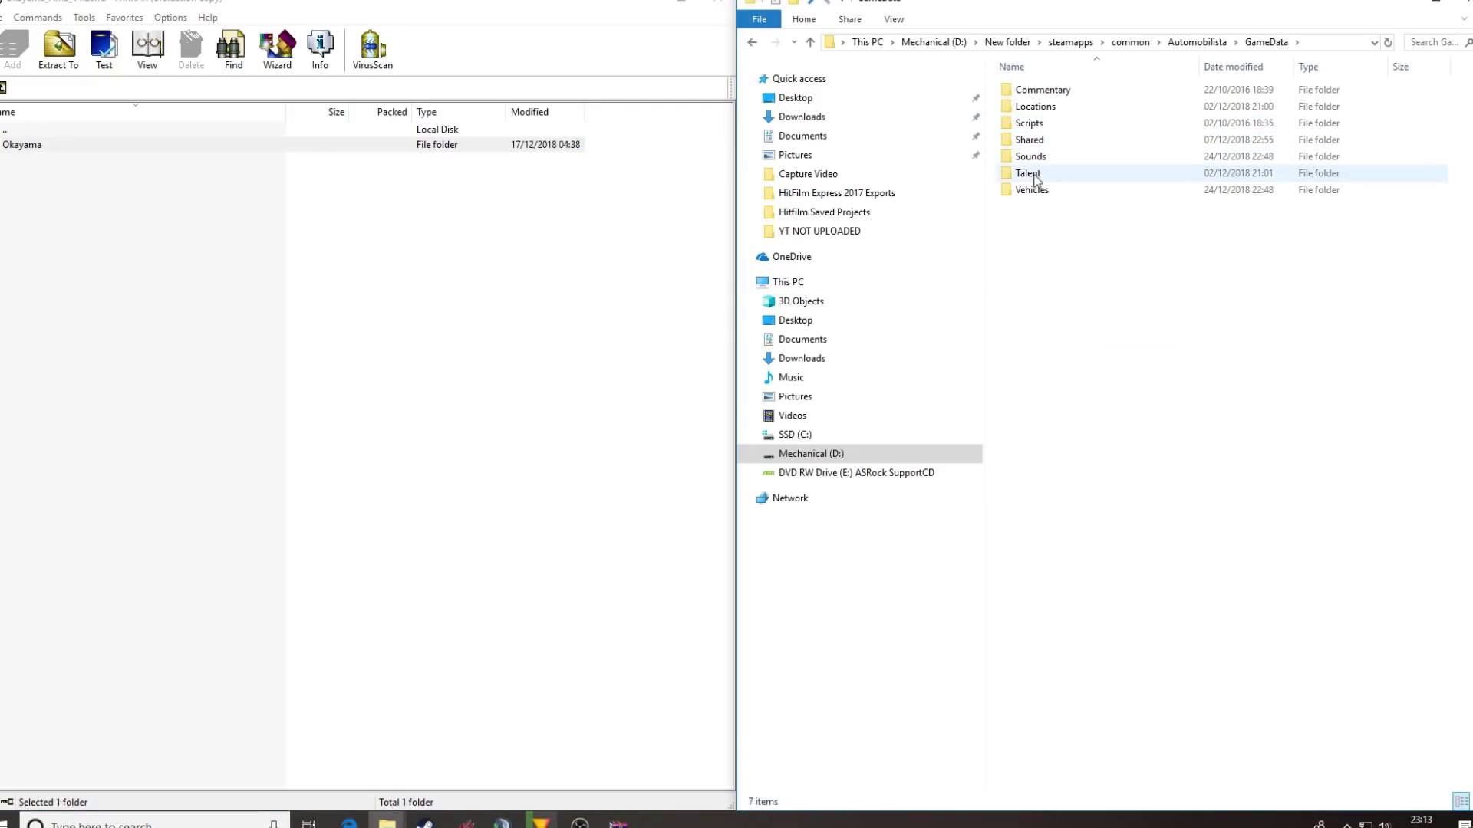
double_click(1036, 110)
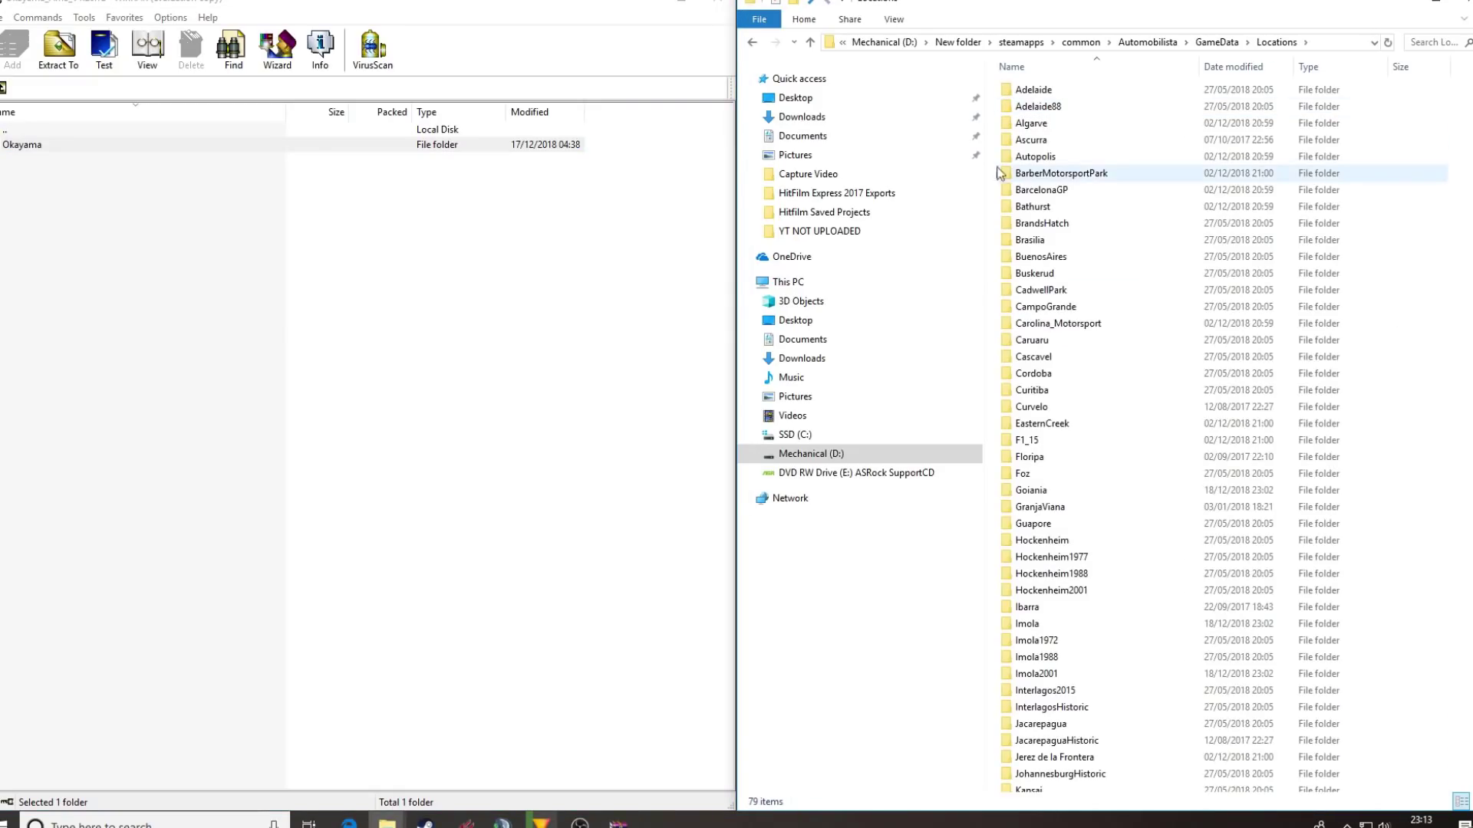
drag(21, 153, 994, 220)
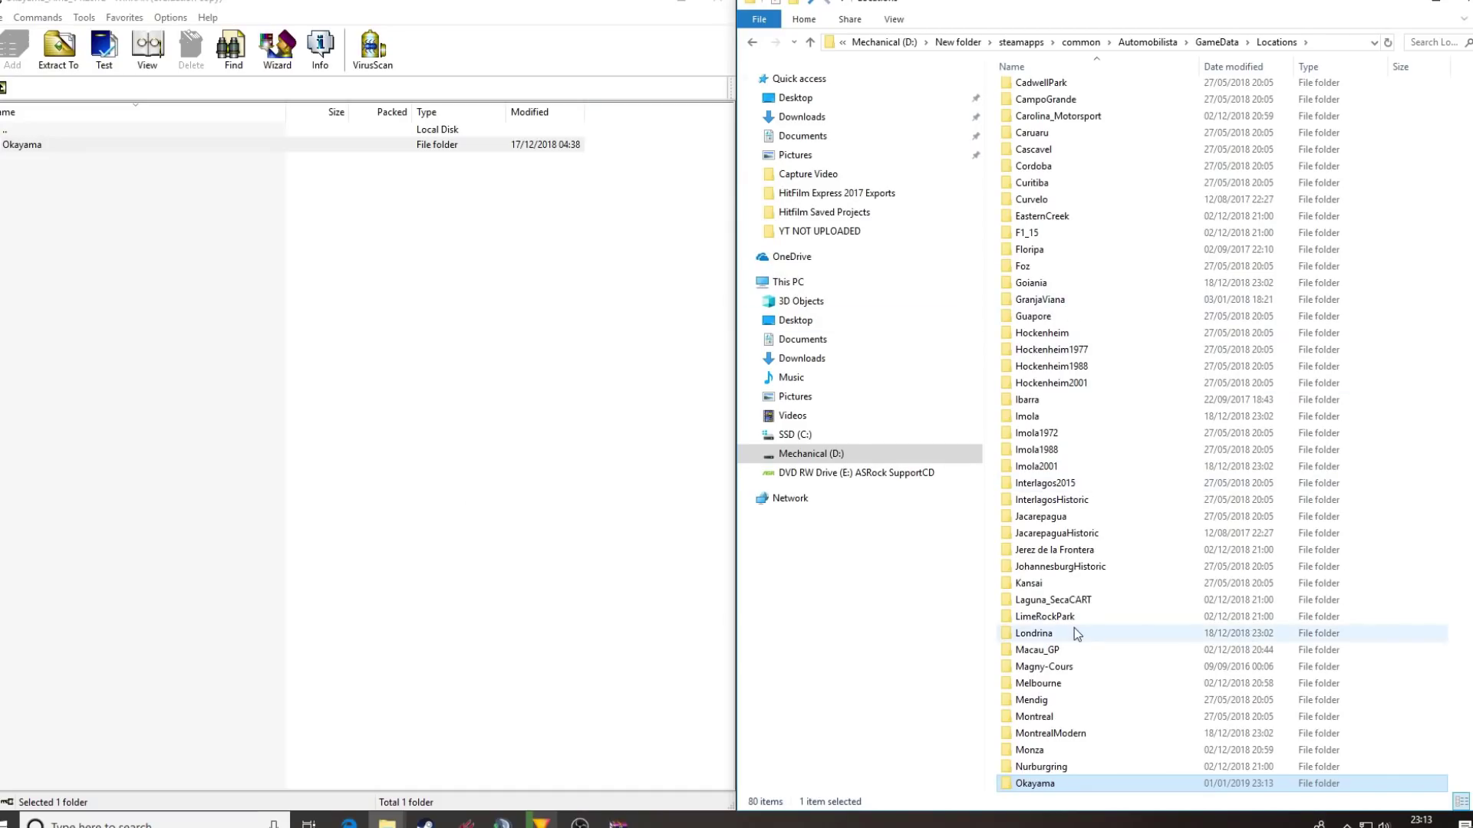
scroll(1070, 633, down, 2)
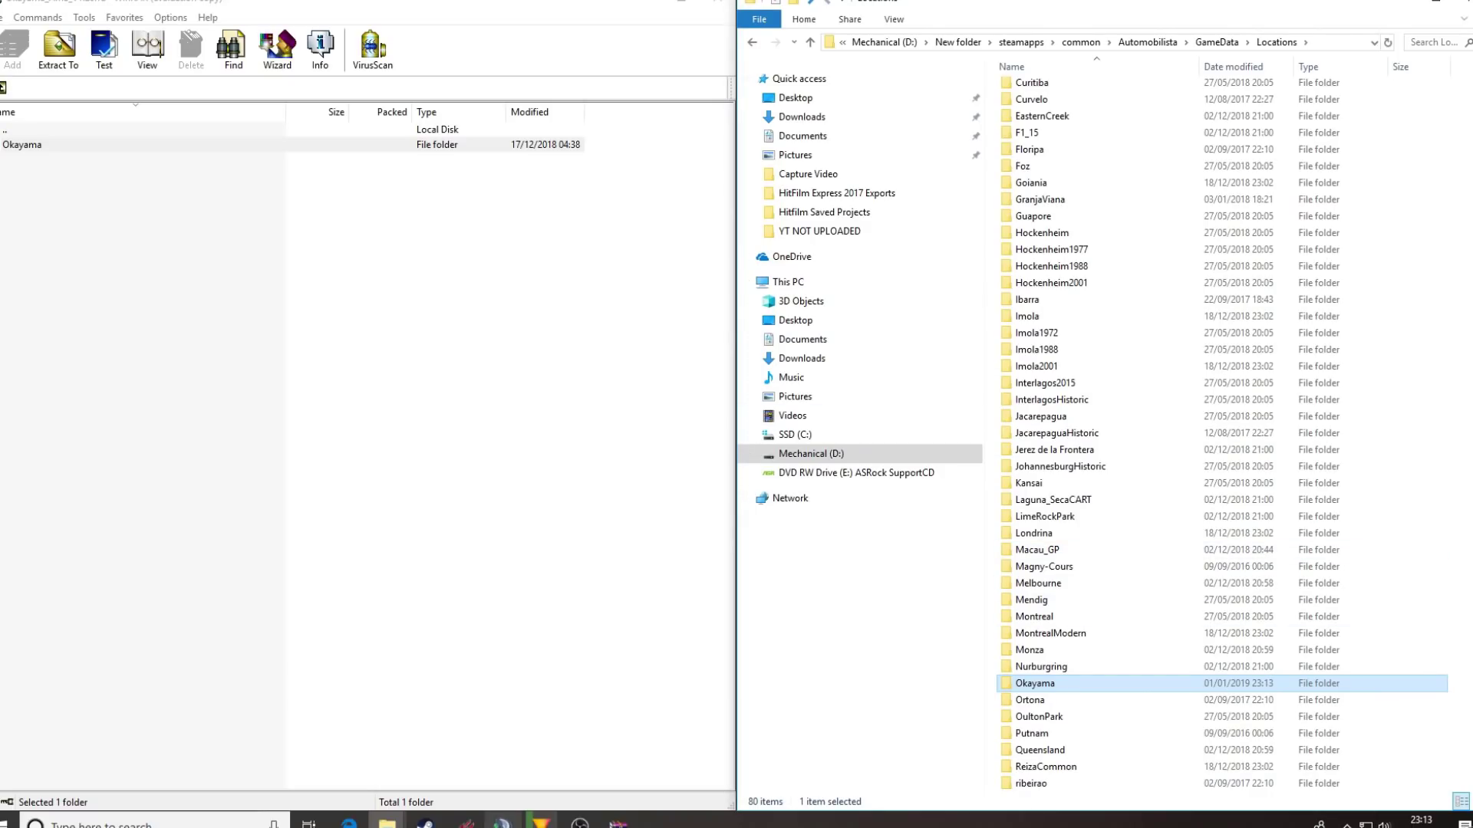
click(349, 821)
- Scroll the Okayama page to Rate This Resource and back, then open RaceDepartment's NEWS home page
scroll(550, 549, down, 15)
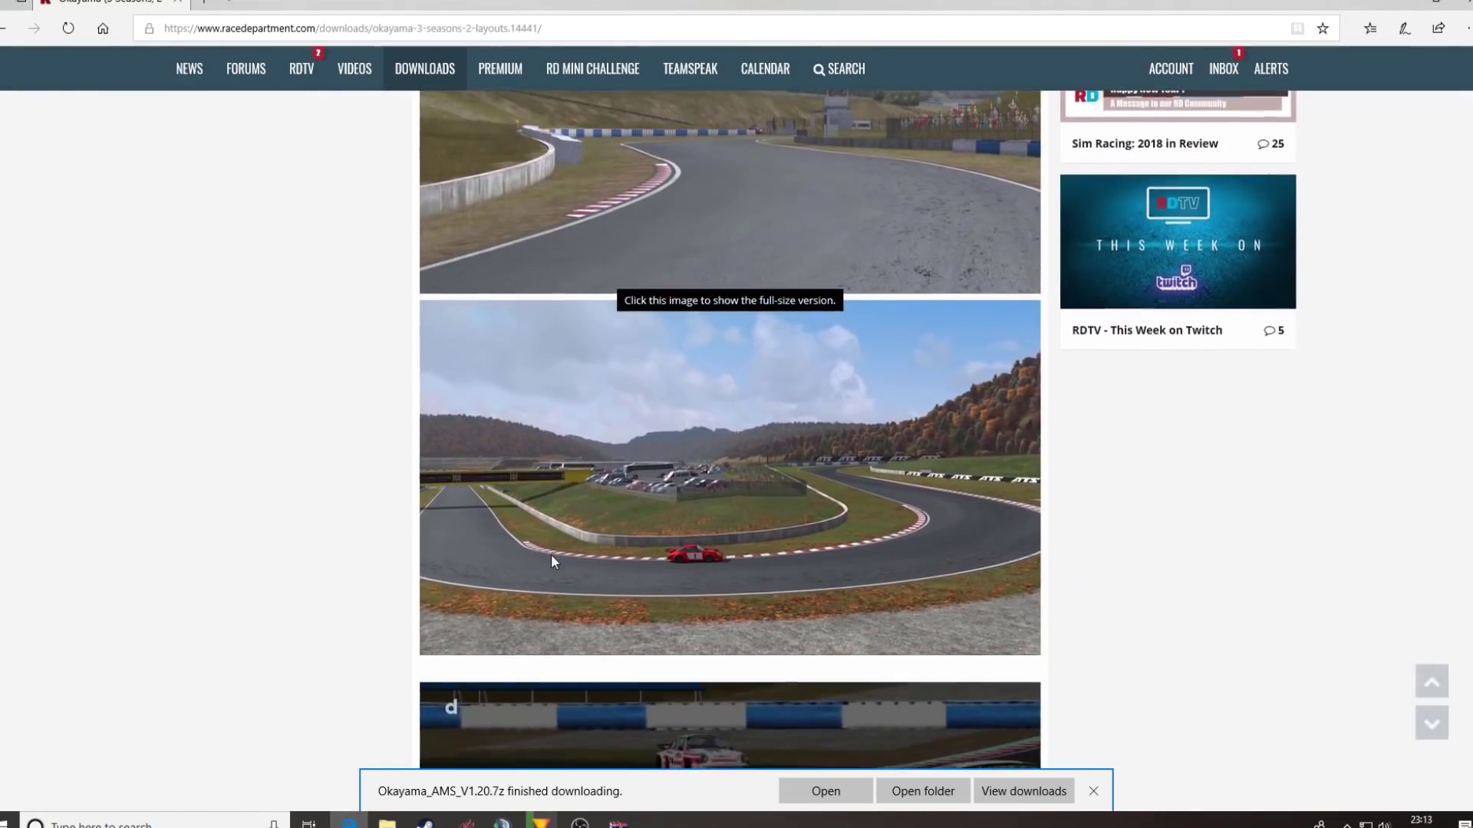
scroll(552, 562, up, 3)
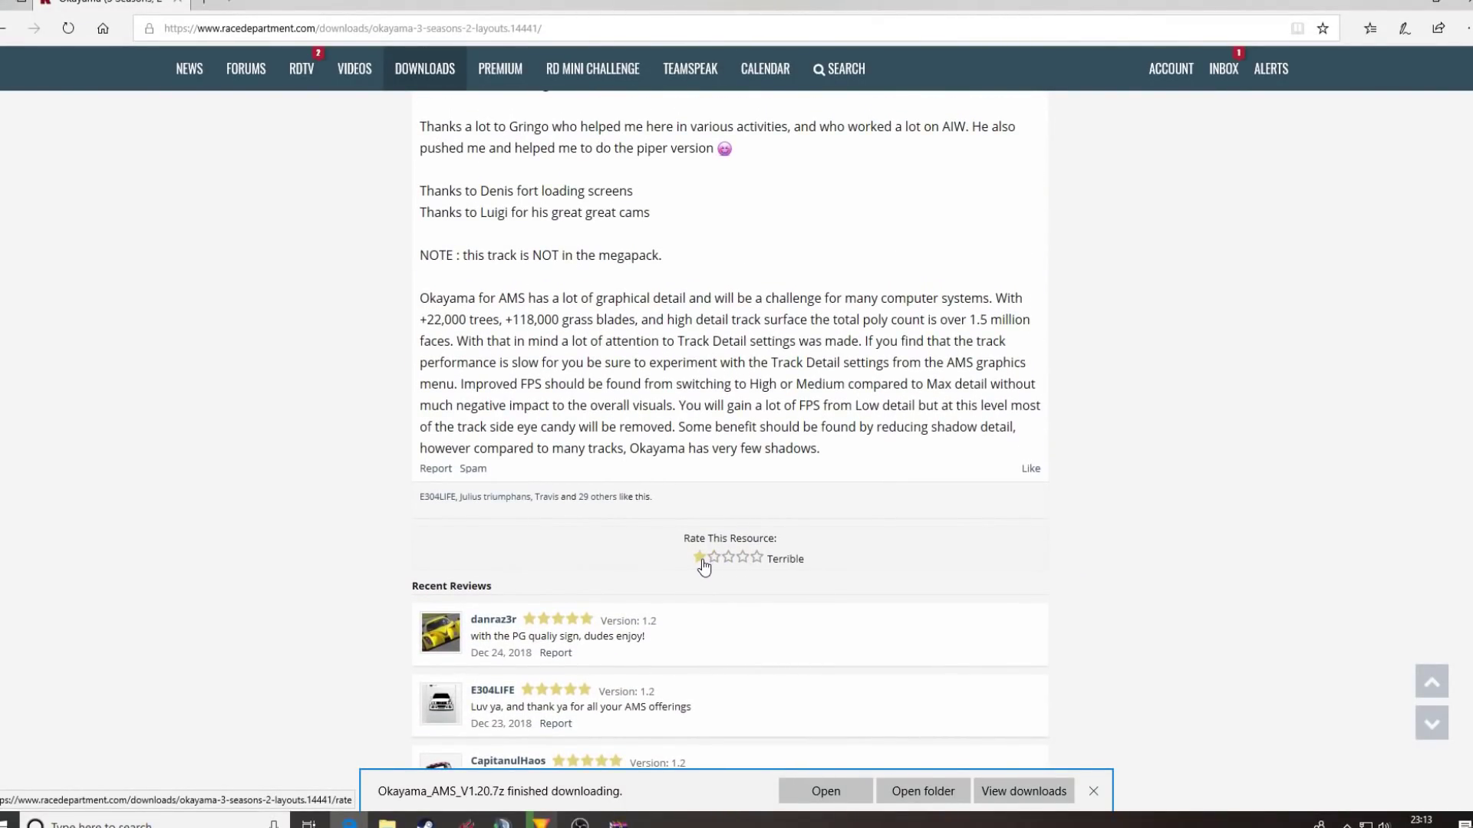
scroll(653, 576, up, 12)
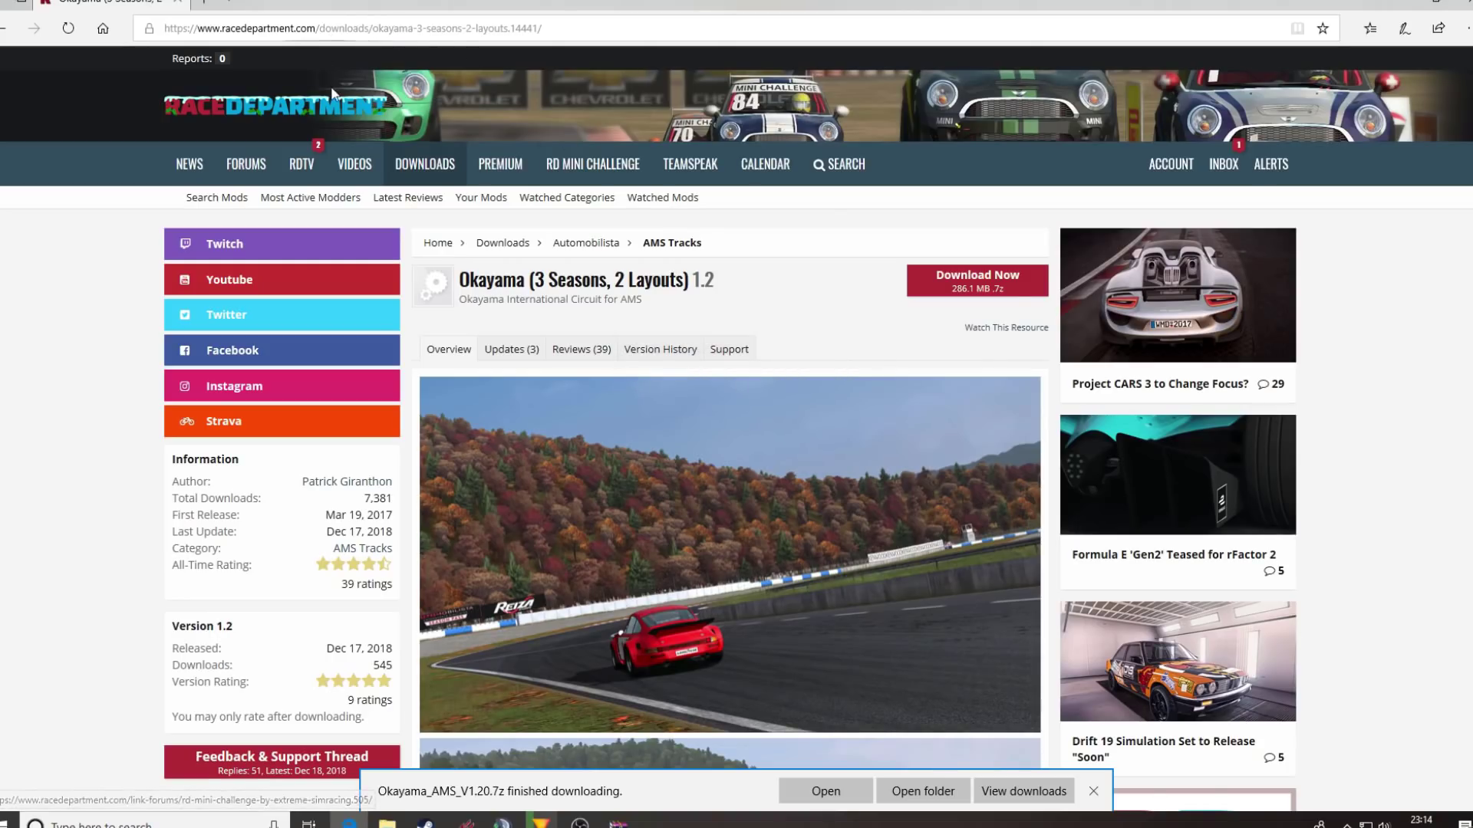
click(178, 170)
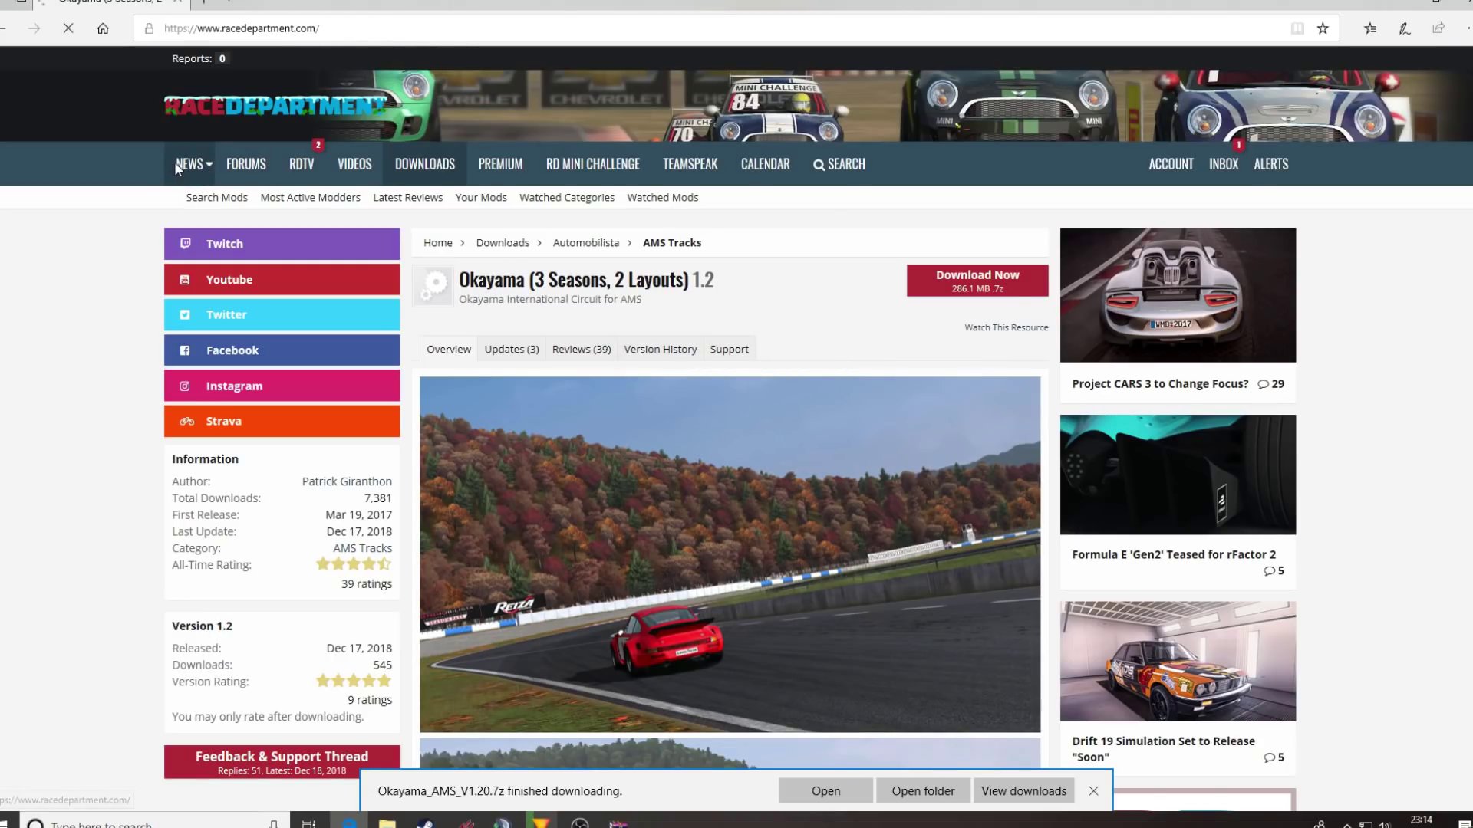
scroll(658, 443, down, 5)
scroll(658, 444, up, 5)
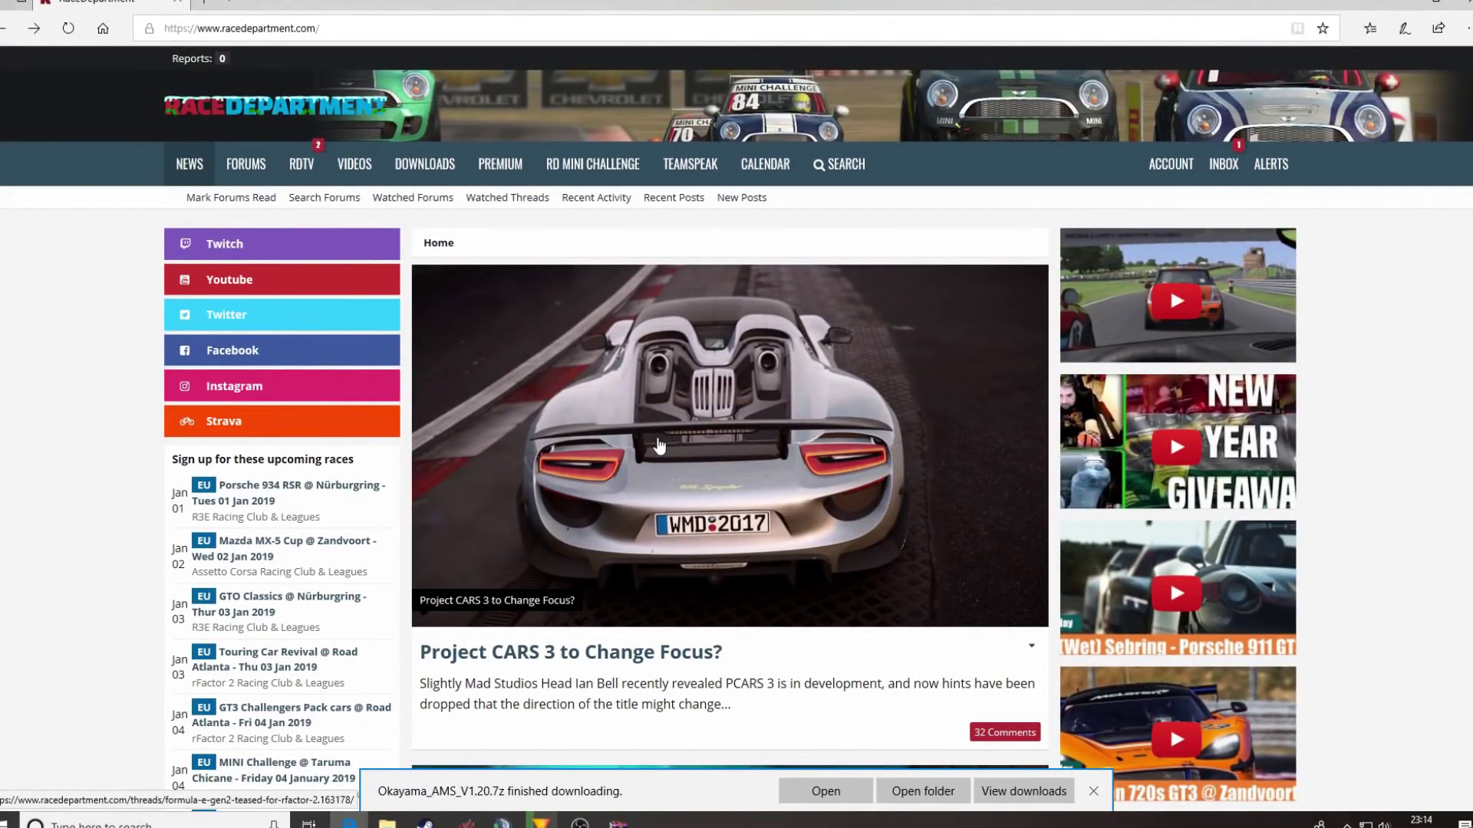